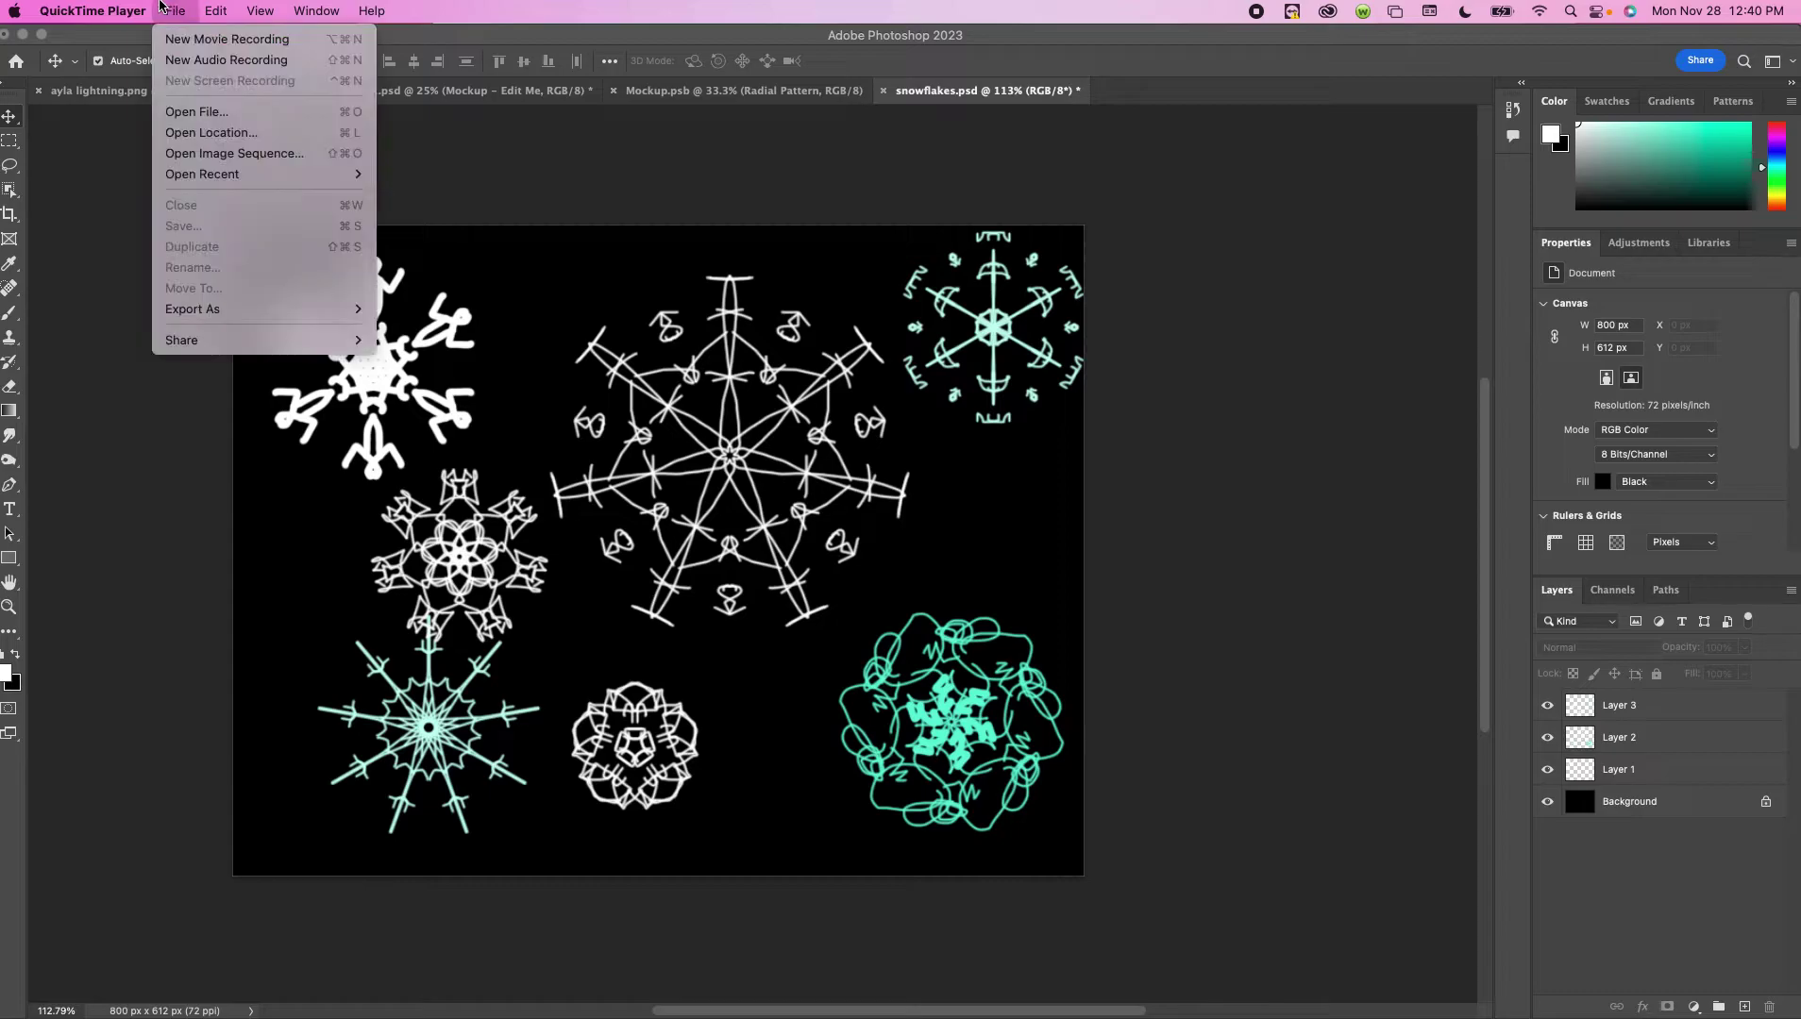
# Create a new 800 × 612 px, 72 ppi document with a black background
pyautogui.click(92, 11)
pyautogui.click(59, 44)
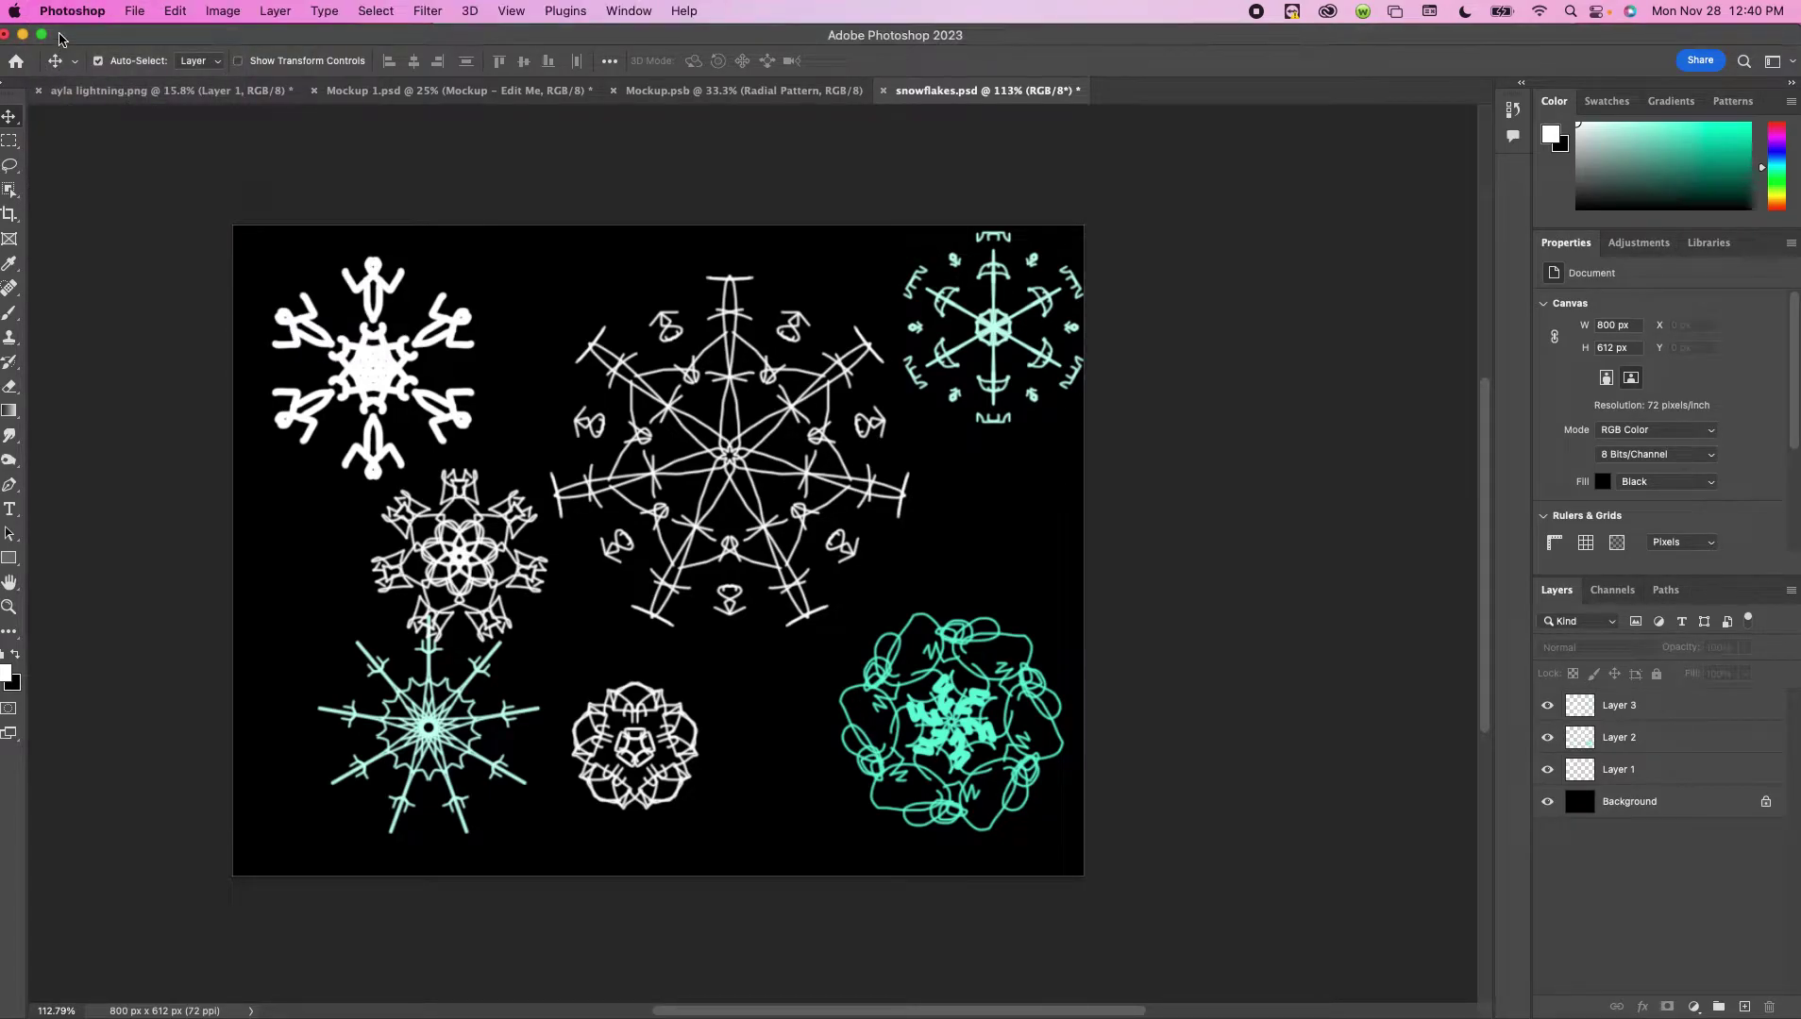
pyautogui.click(99, 11)
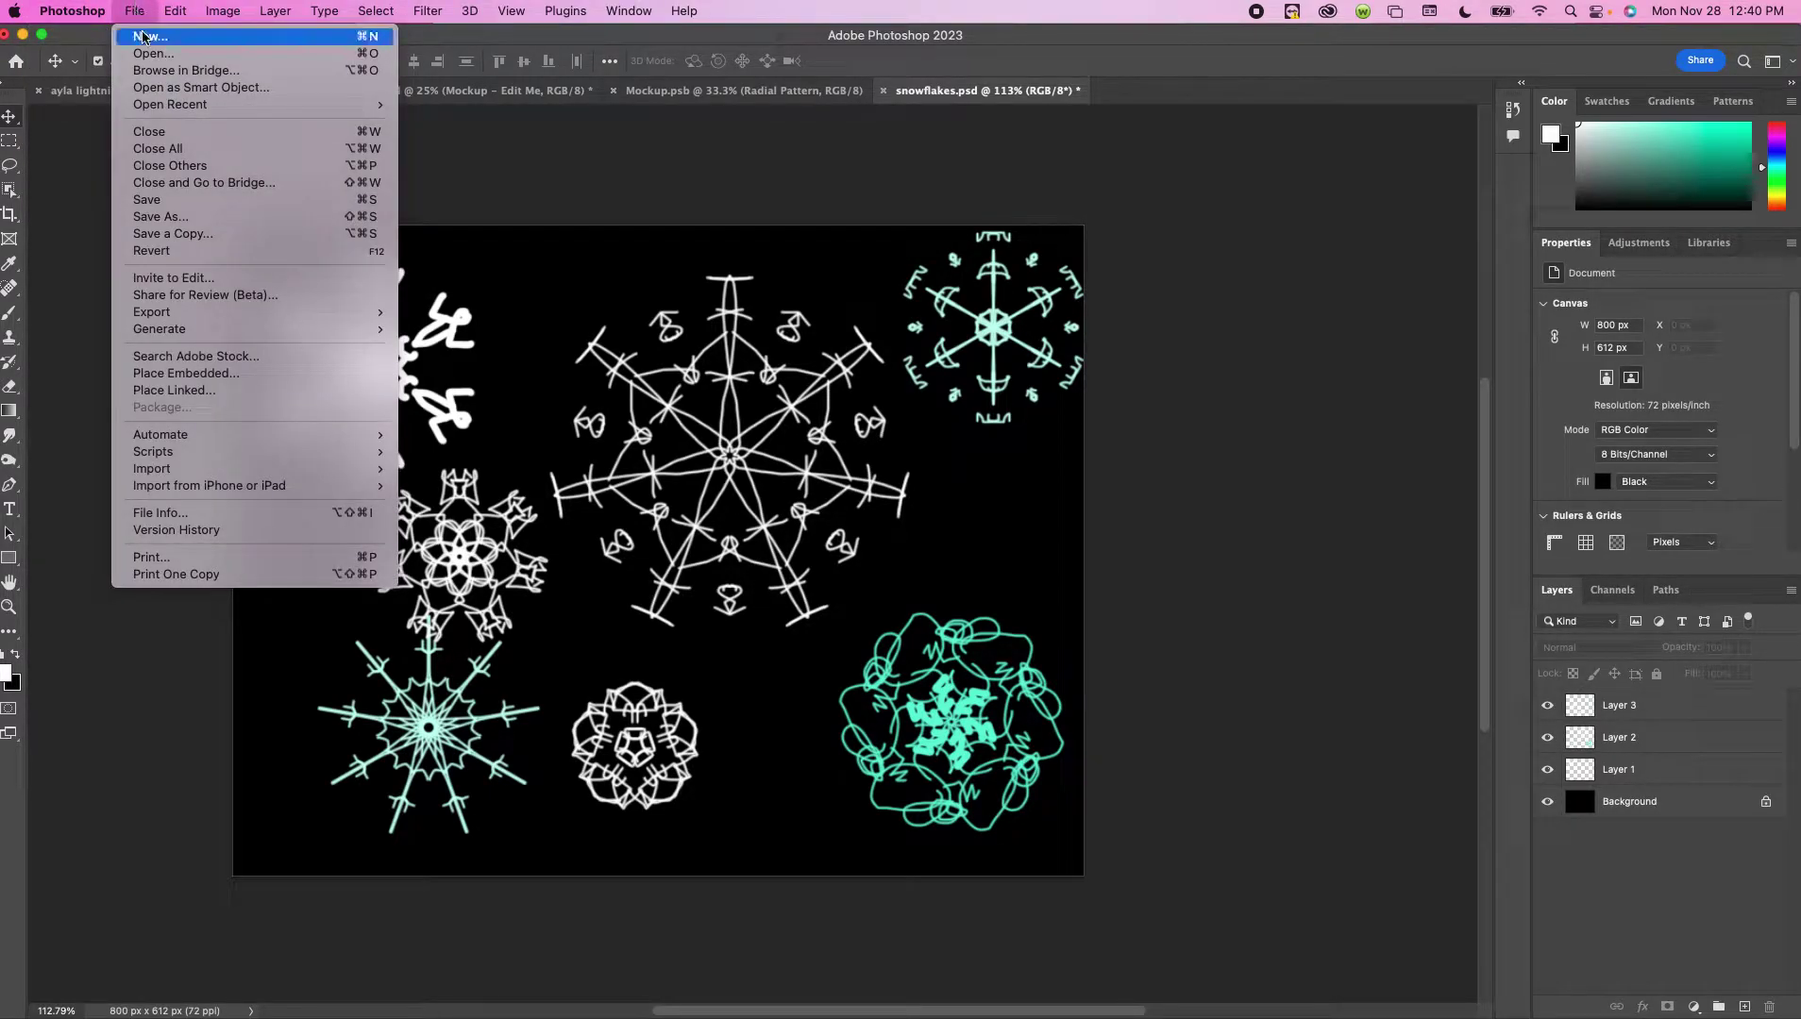
pyautogui.click(150, 36)
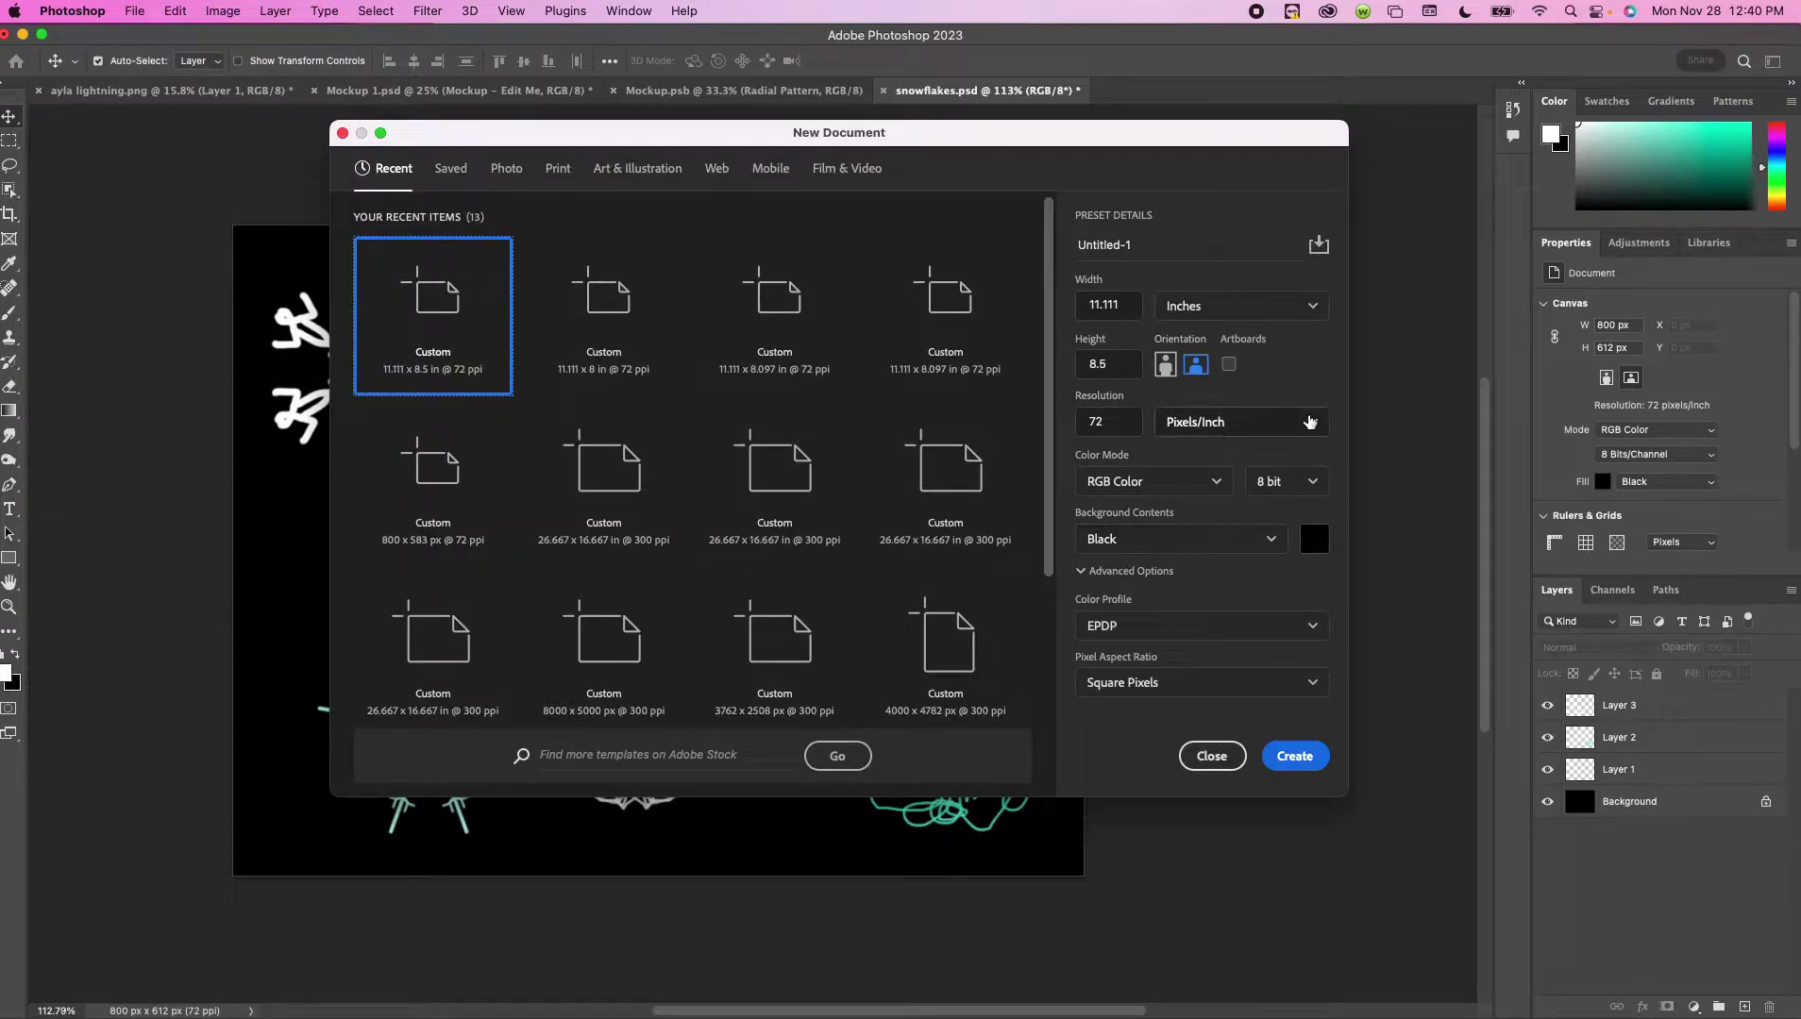
pyautogui.click(1300, 759)
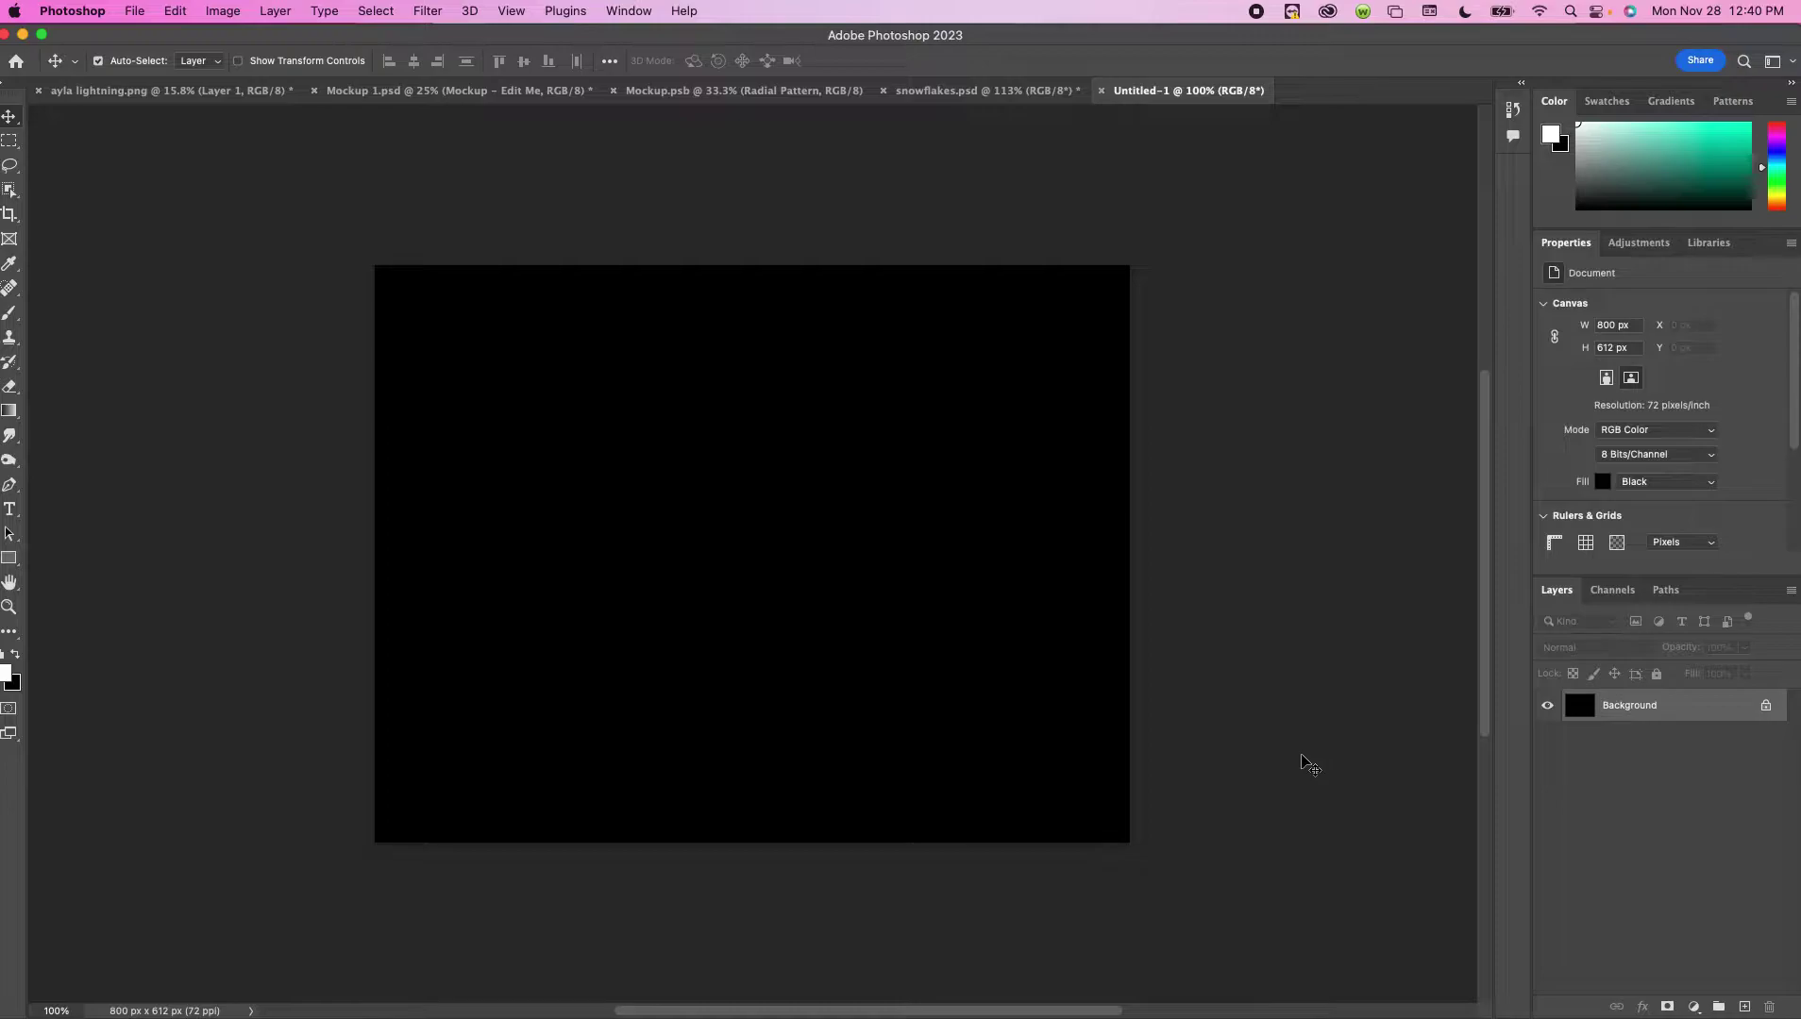
# Keep pure white as the foreground colour and switch to the Brush tool
pyautogui.click(8, 670)
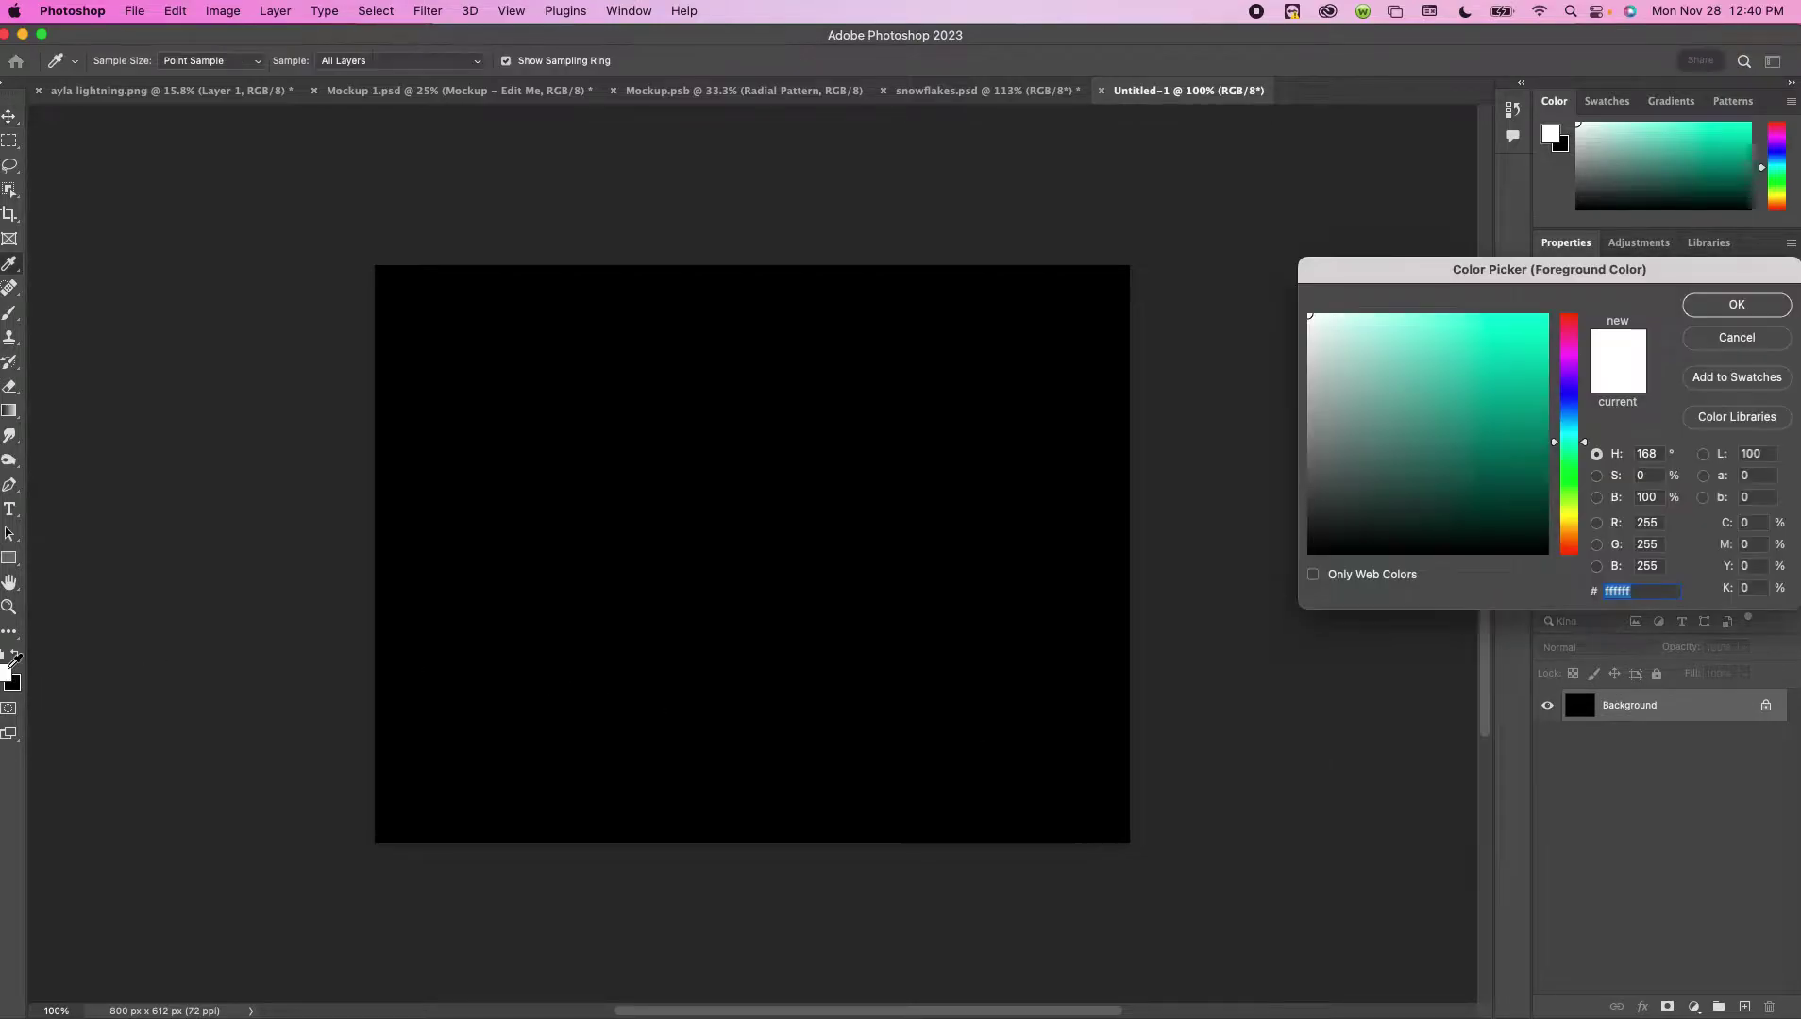
pyautogui.moveTo(1533, 267); pyautogui.dragTo(1317, 259)
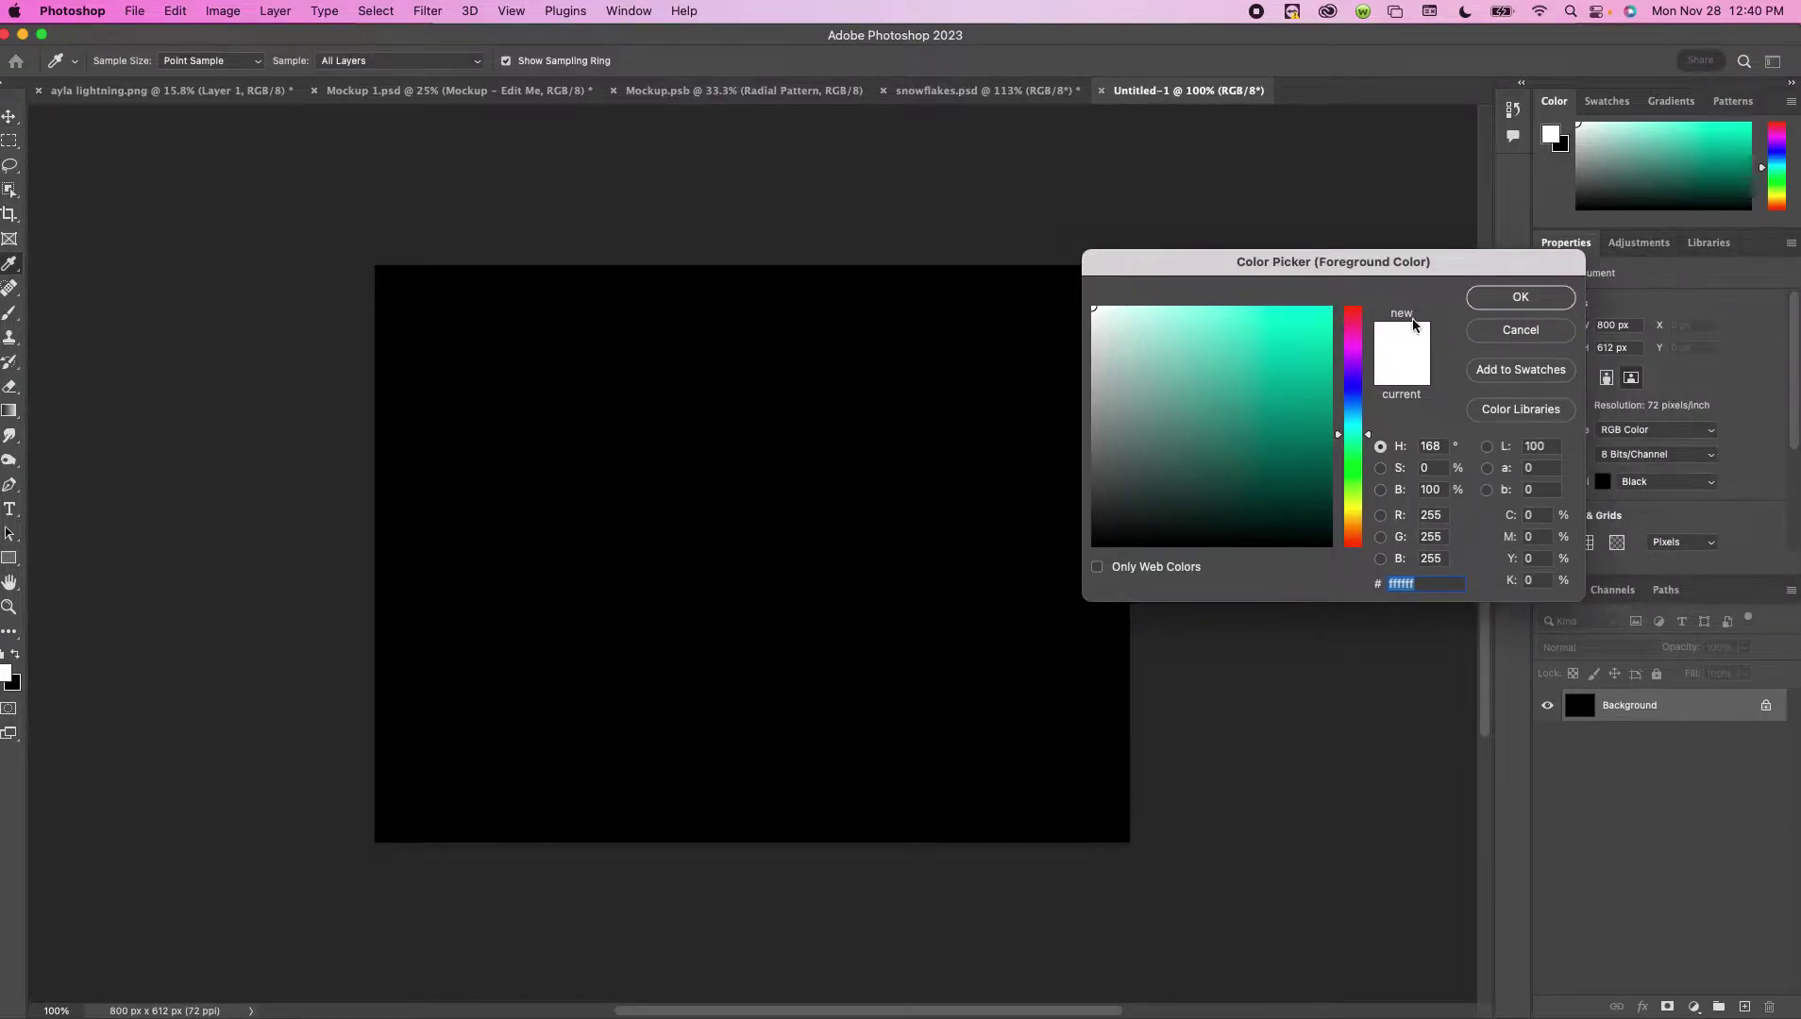
pyautogui.click(1514, 296)
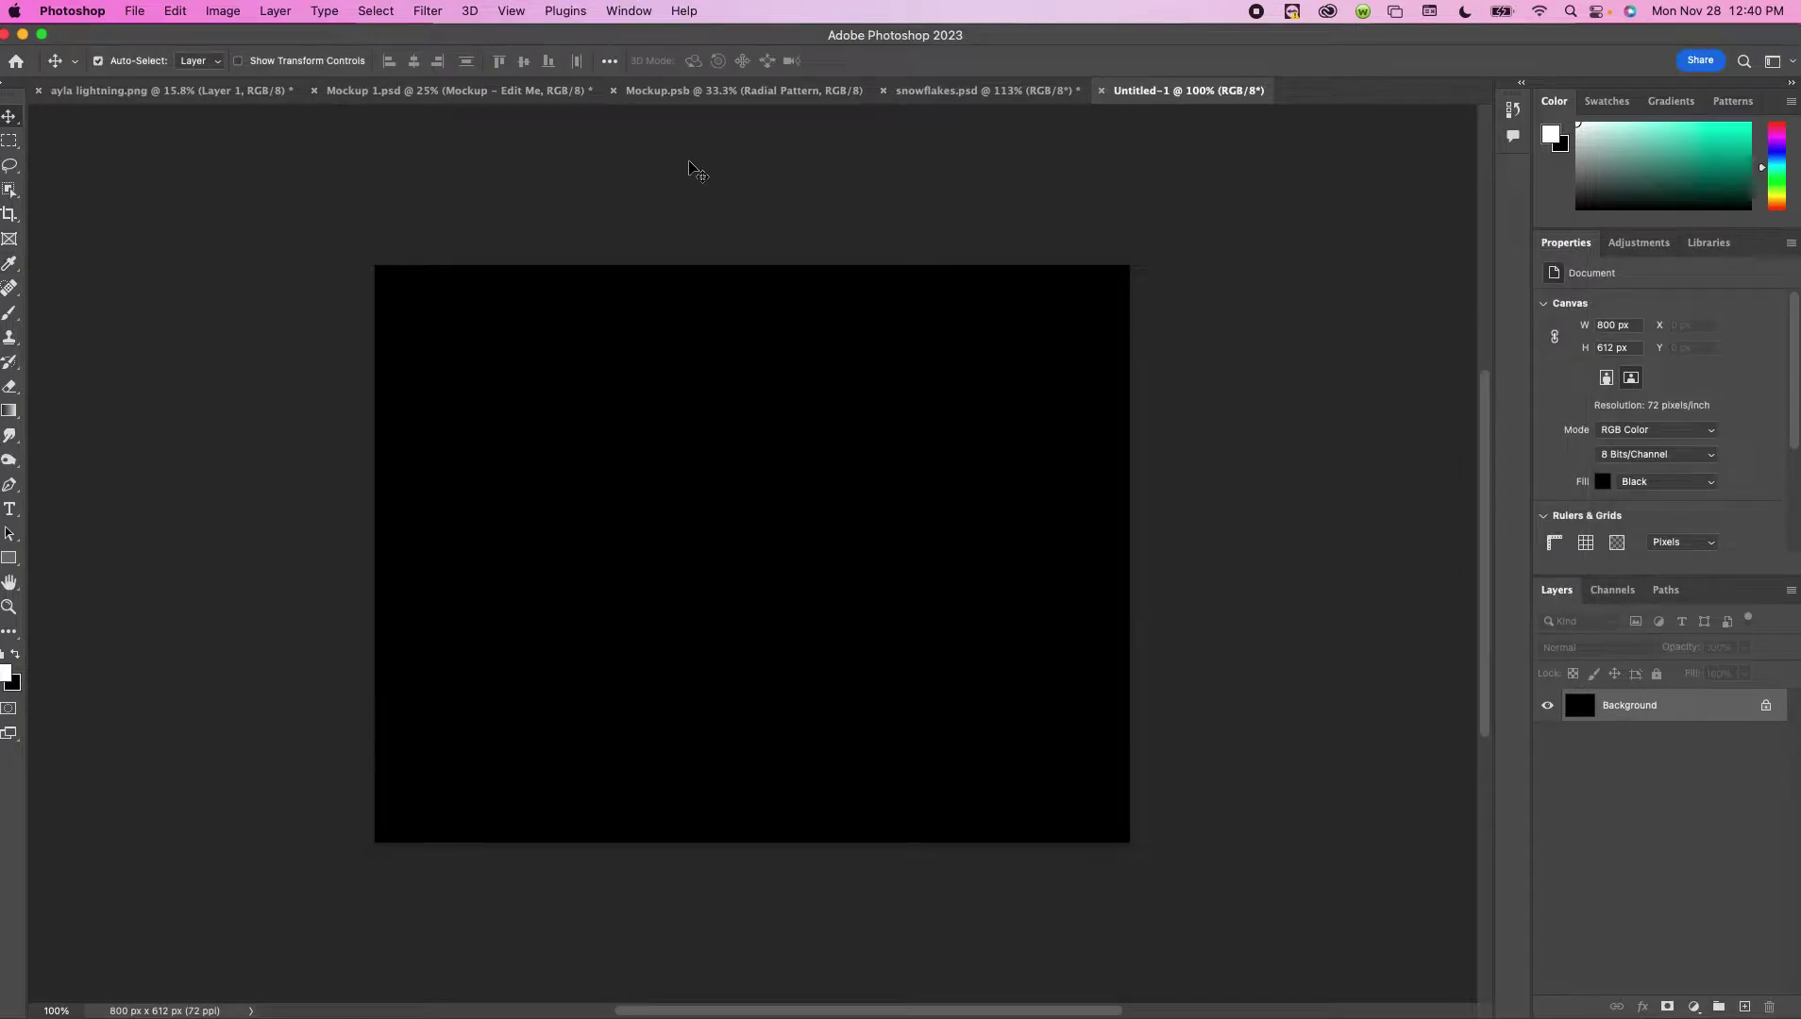
pyautogui.click(9, 314)
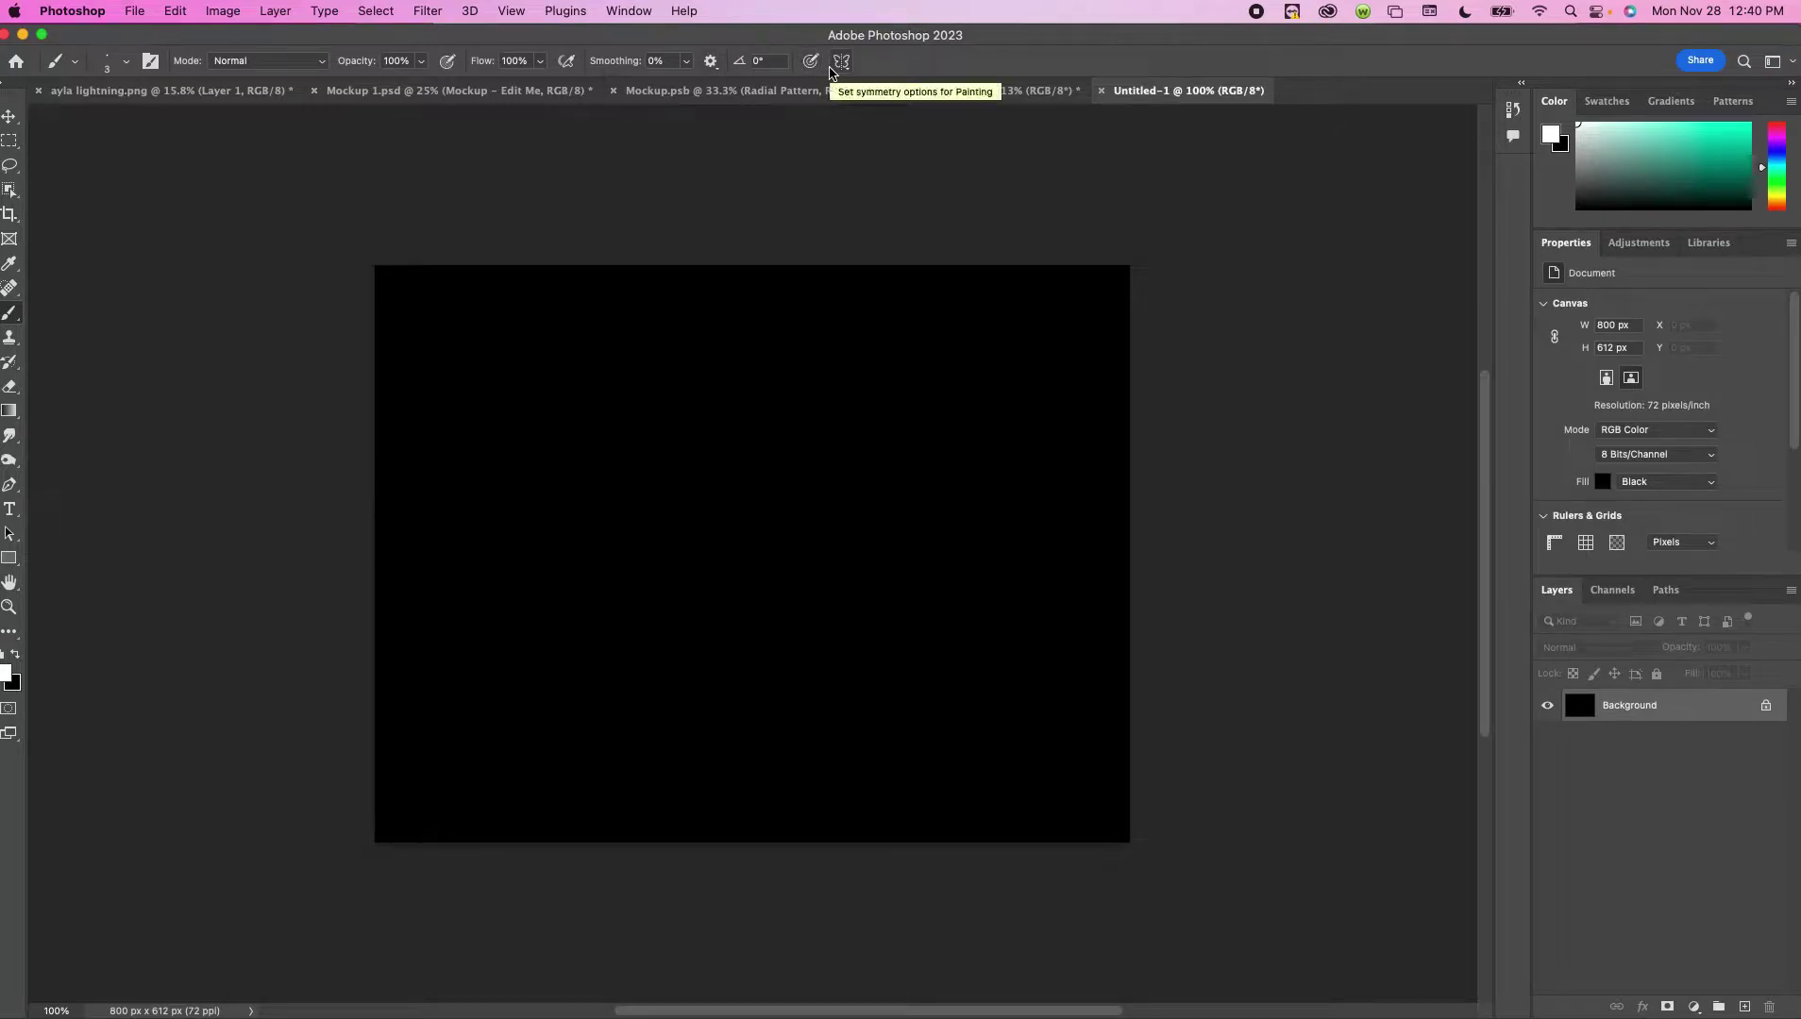
# Apply 7-segment Mandala symmetry, shrunk to about three quarters and centred upper-left
pyautogui.click(841, 62)
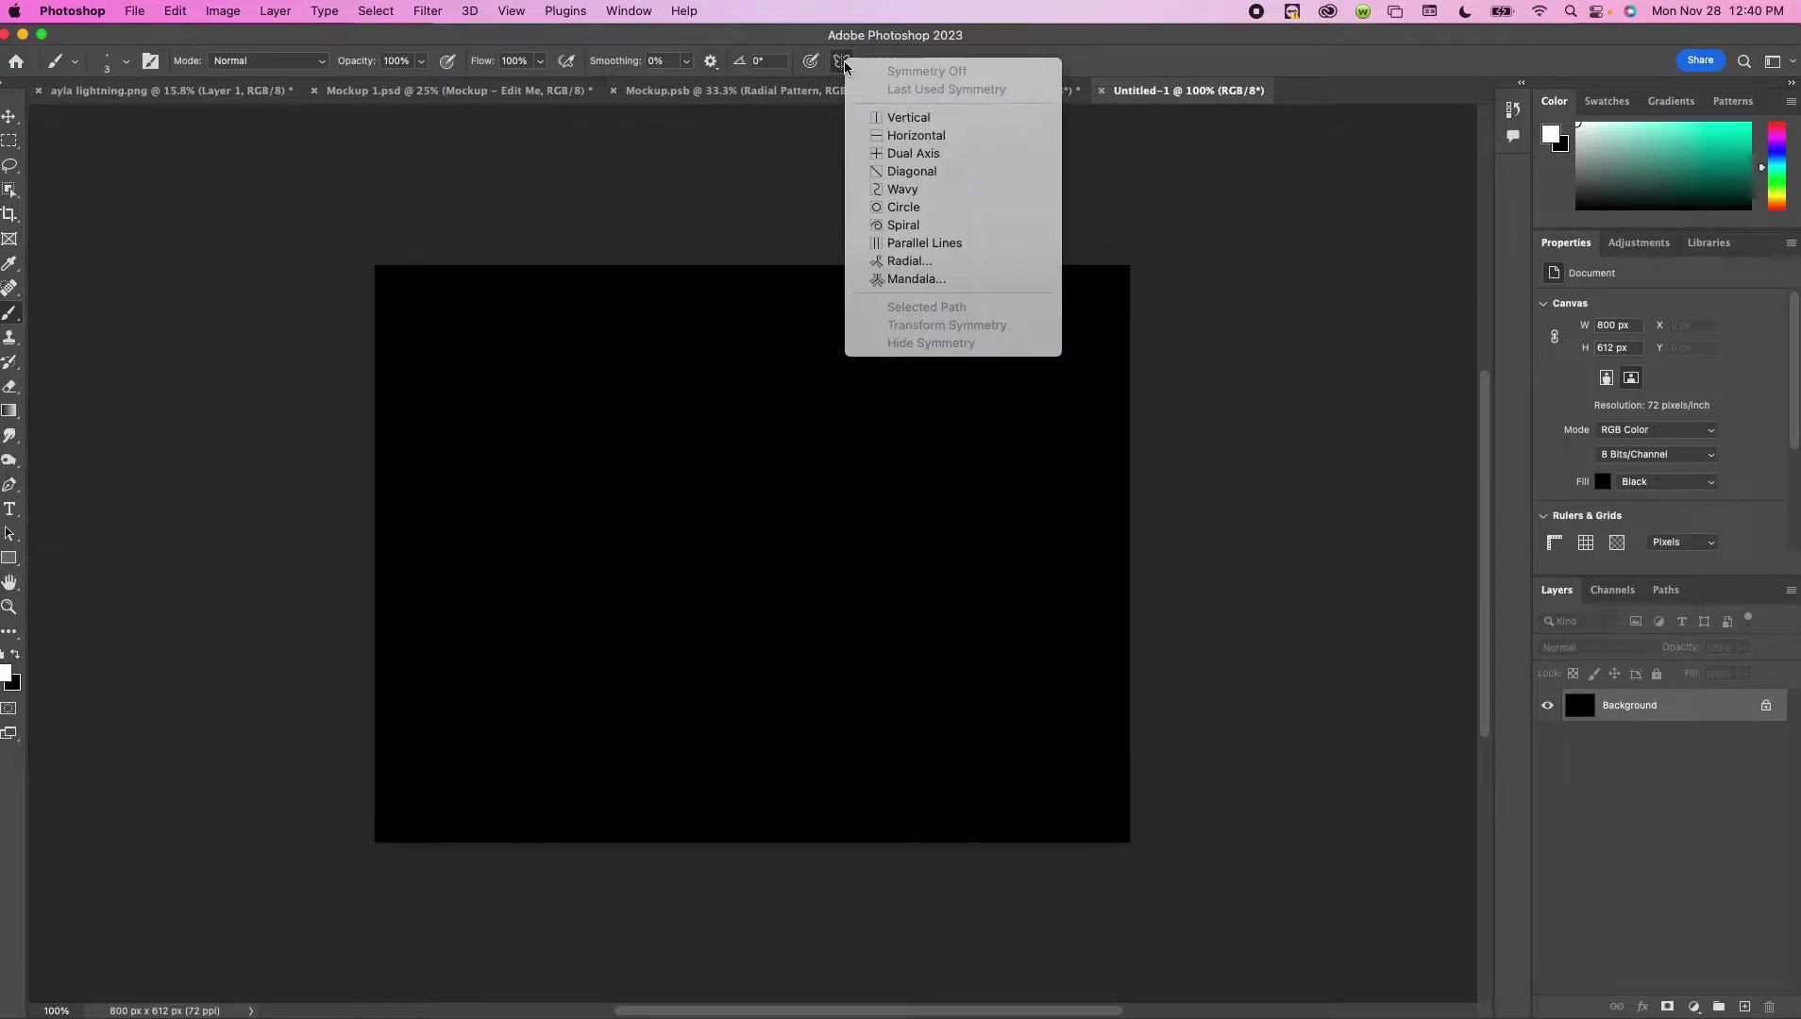
pyautogui.click(923, 280)
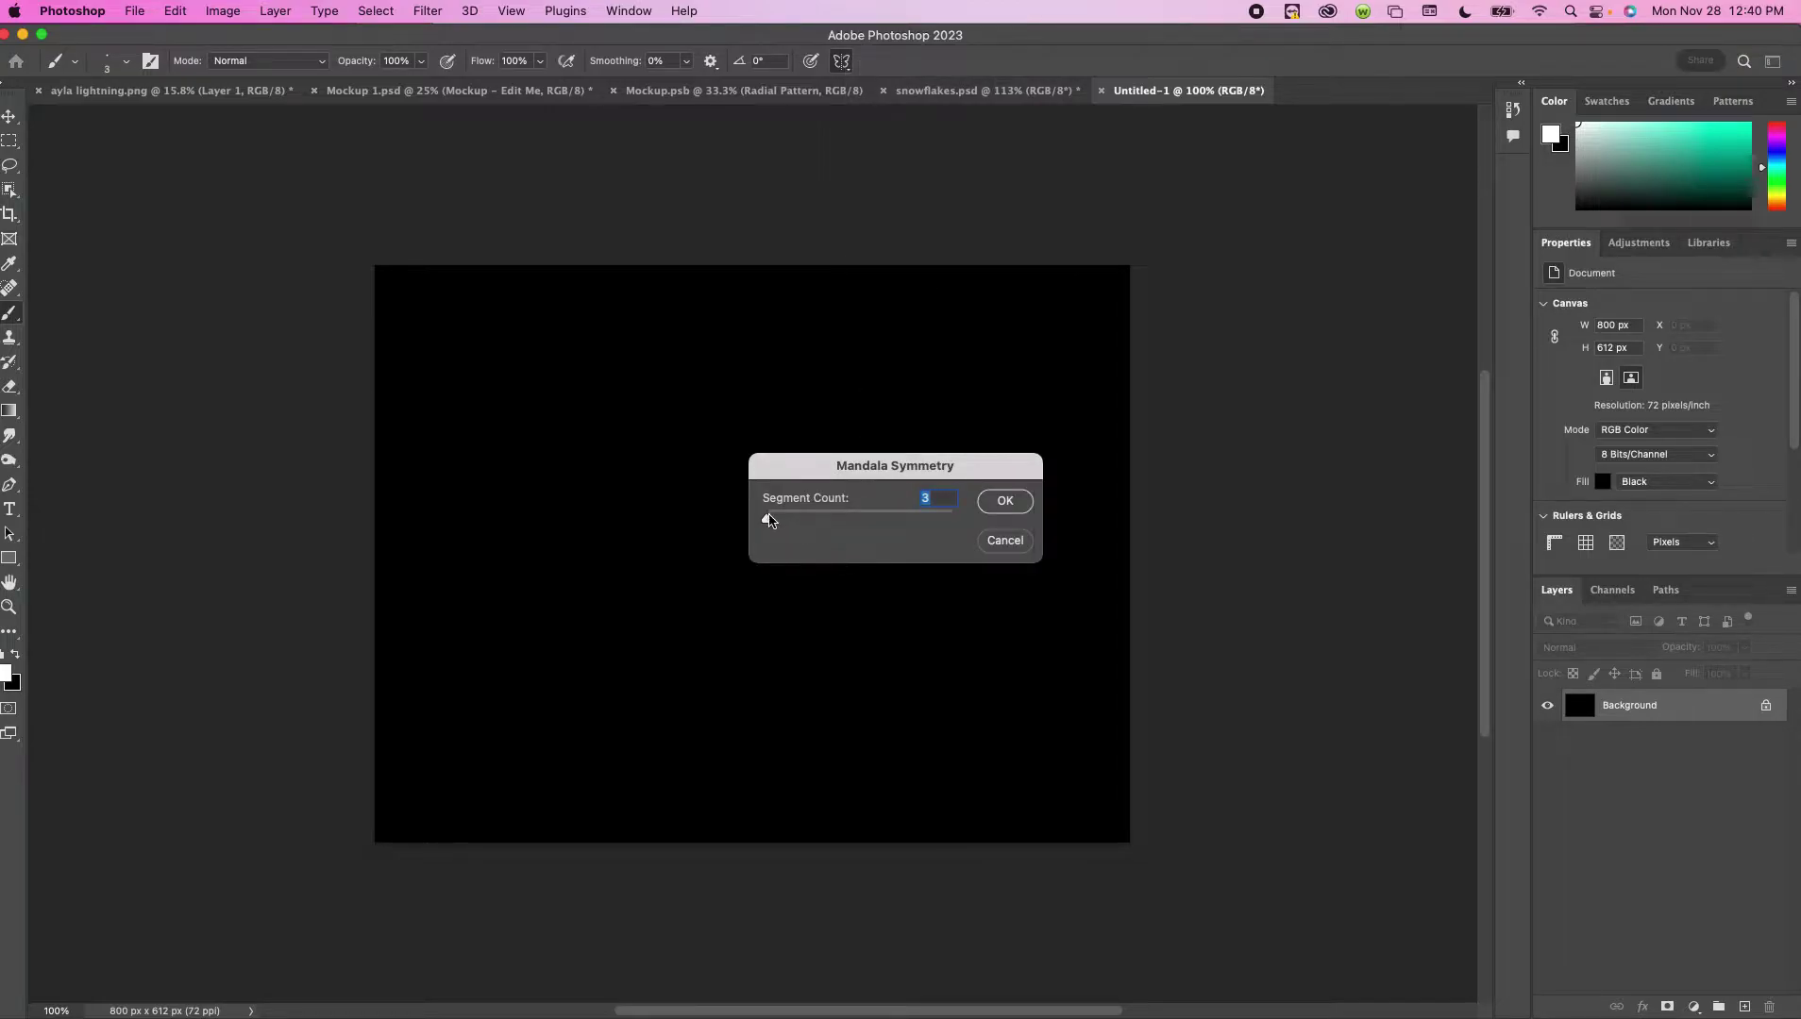
pyautogui.moveTo(767, 518); pyautogui.dragTo(873, 518)
pyautogui.click(1004, 500)
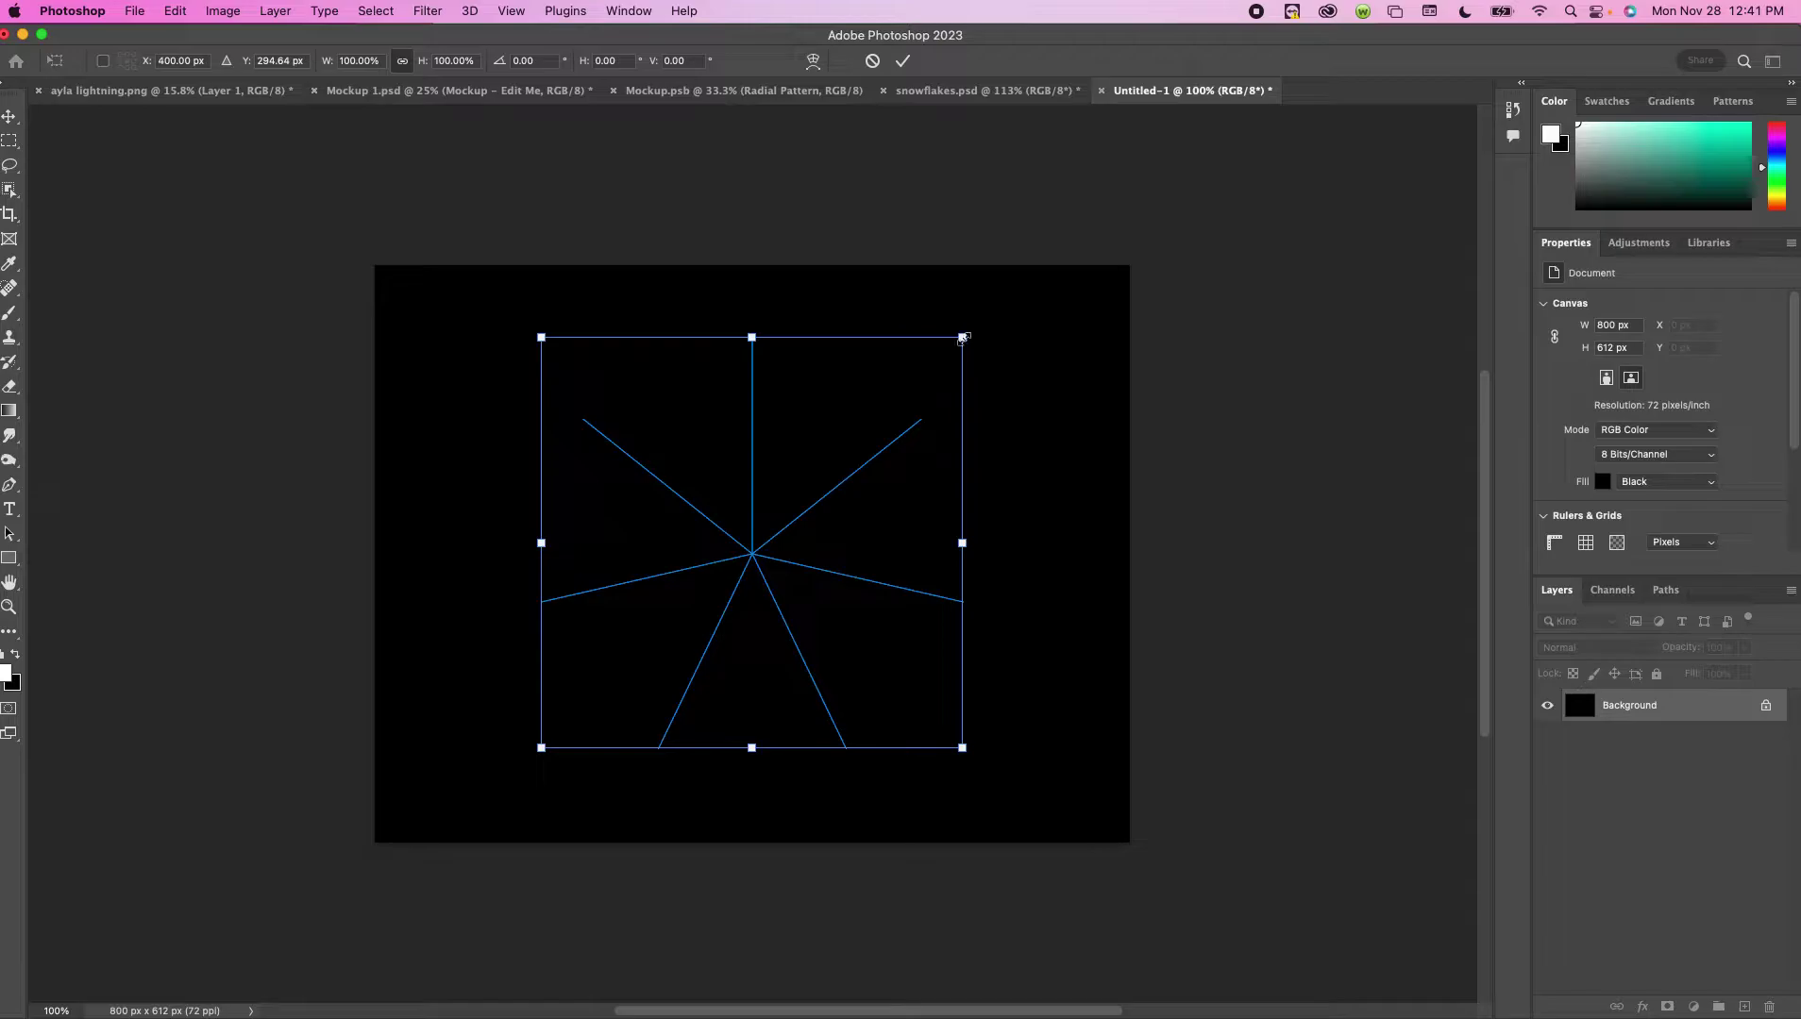
pyautogui.moveTo(962, 337); pyautogui.dragTo(853, 442)
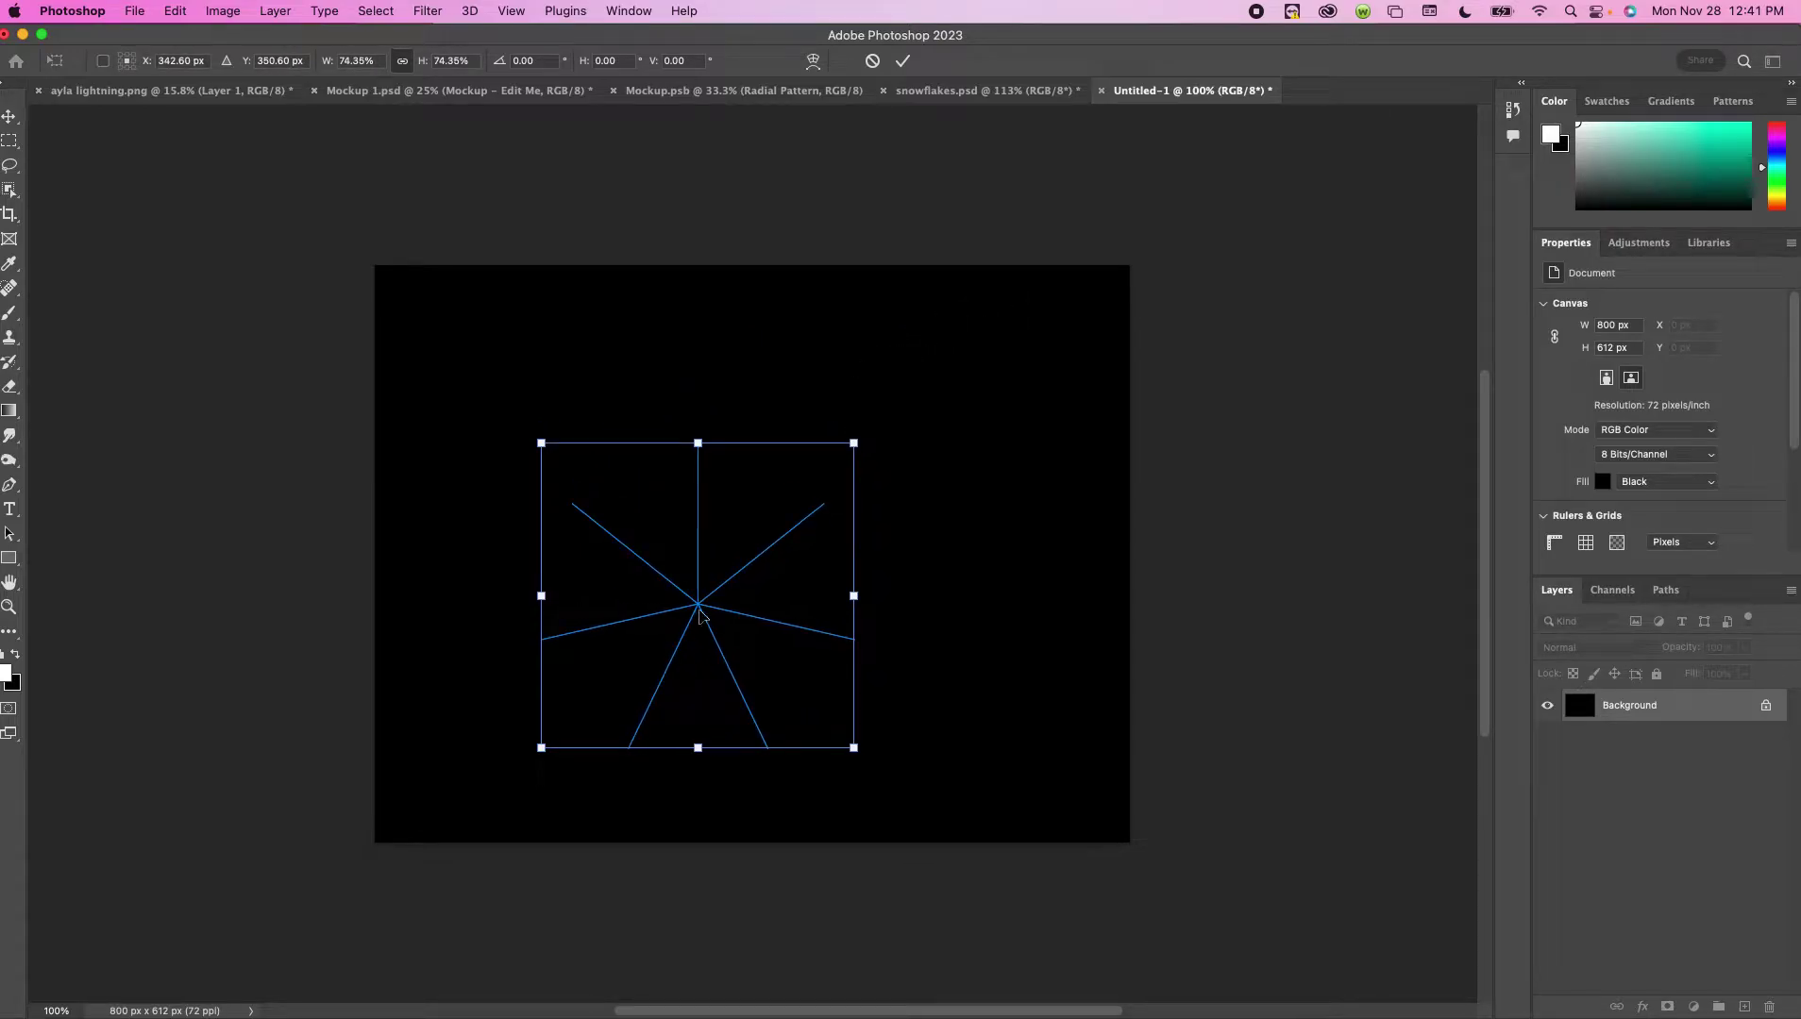
pyautogui.moveTo(700, 613); pyautogui.dragTo(582, 463)
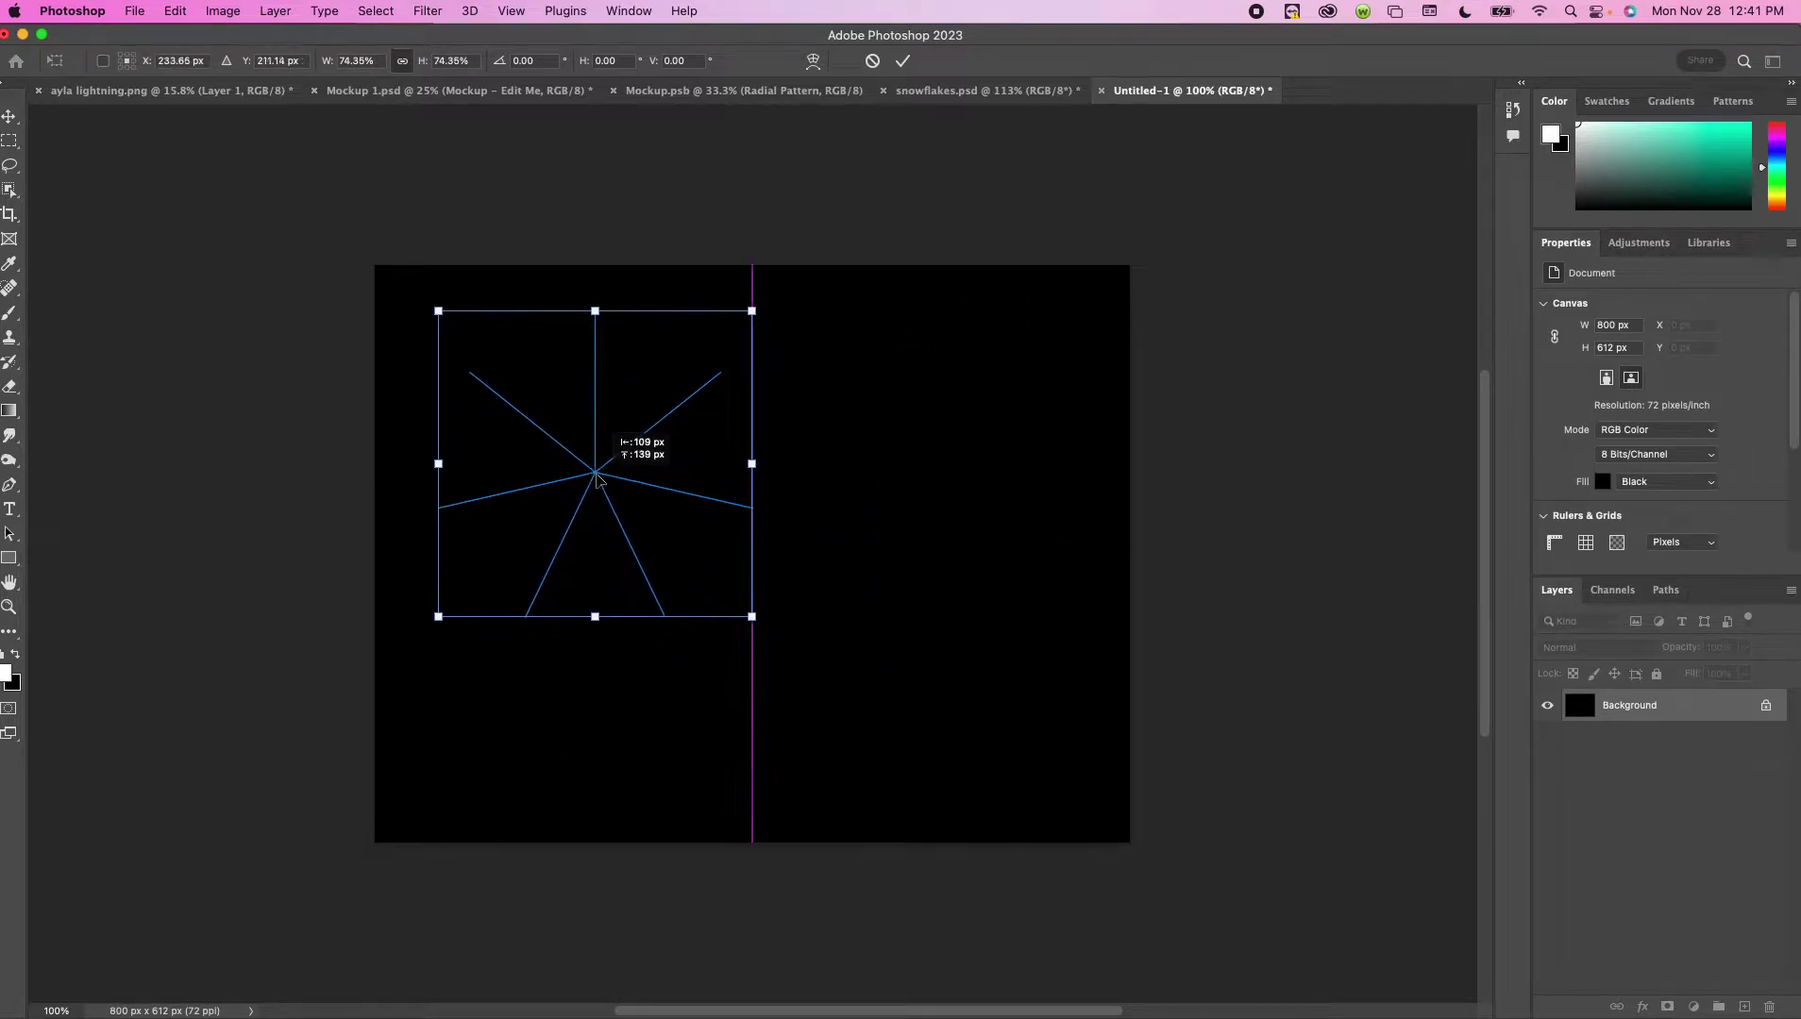
pyautogui.click(9, 314)
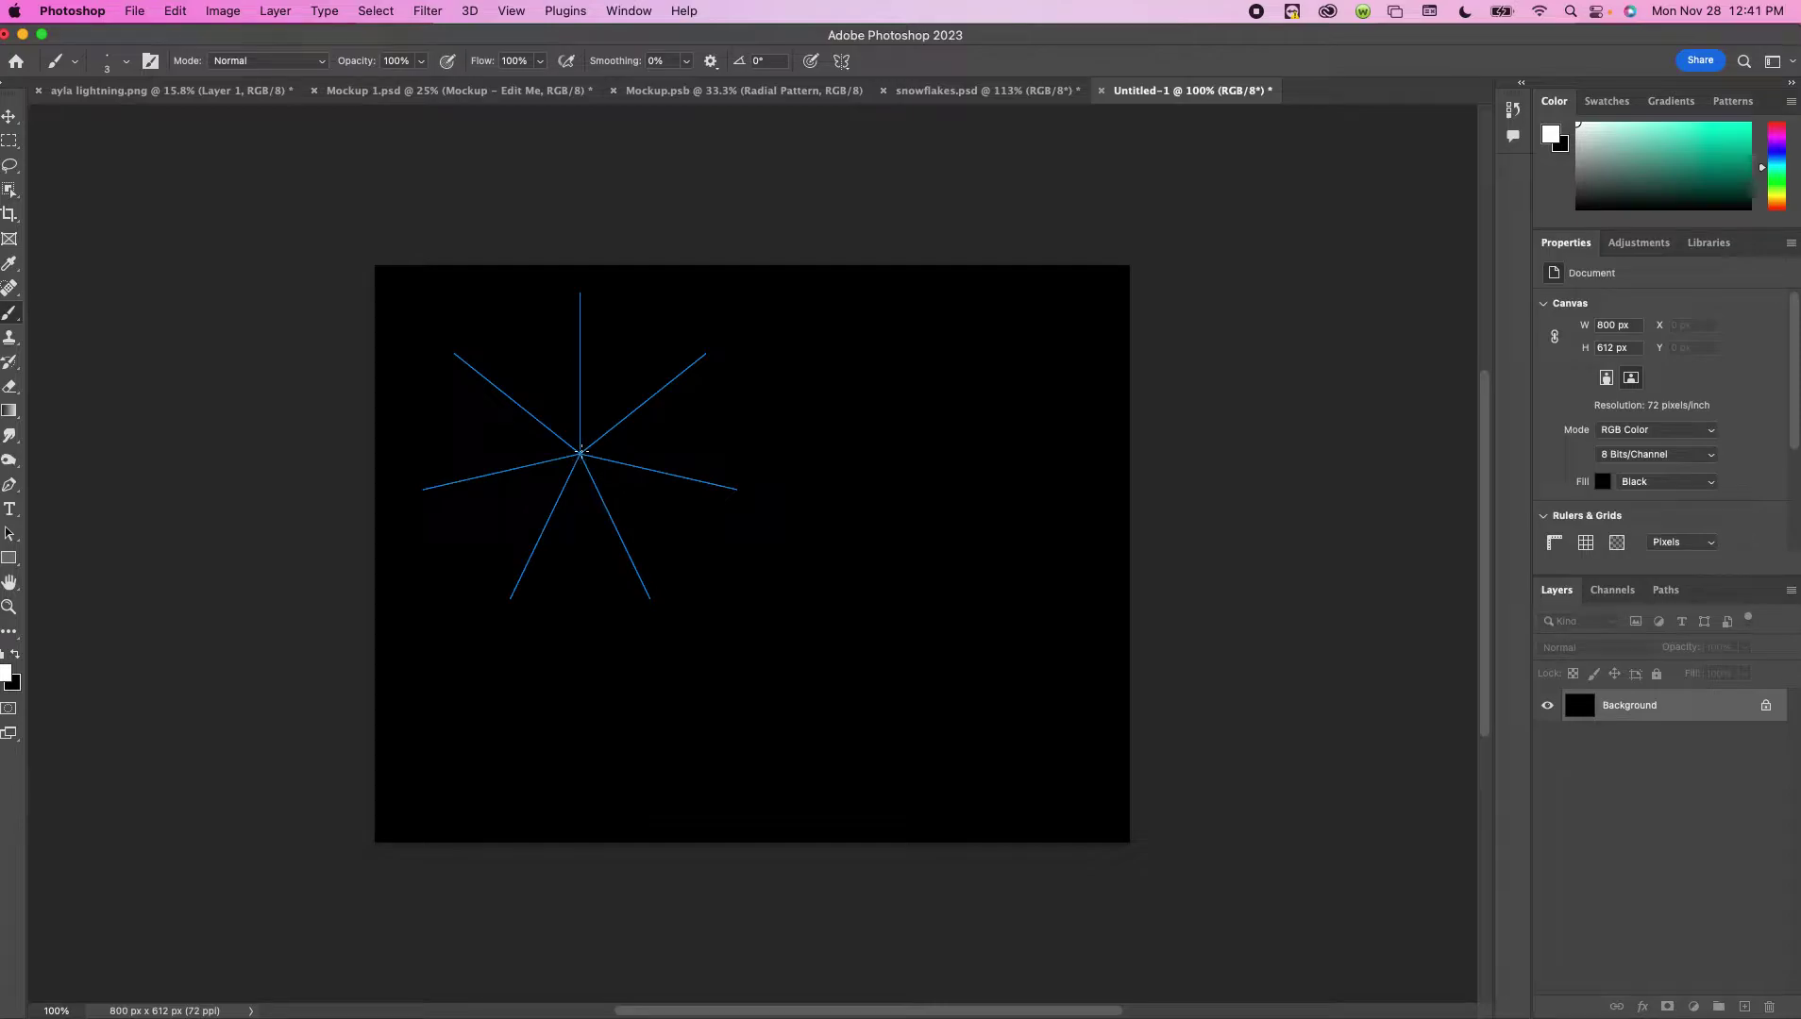
# Paint a white mandala snowflake with petals and radiating spokes around the symmetry centre
pyautogui.moveTo(580, 454)
pyautogui.mouseDown()
pyautogui.moveTo(510, 492)
pyautogui.moveTo(562, 577)
pyautogui.moveTo(505, 557)
pyautogui.moveTo(485, 598)
pyautogui.moveTo(520, 608)
pyautogui.mouseUp()
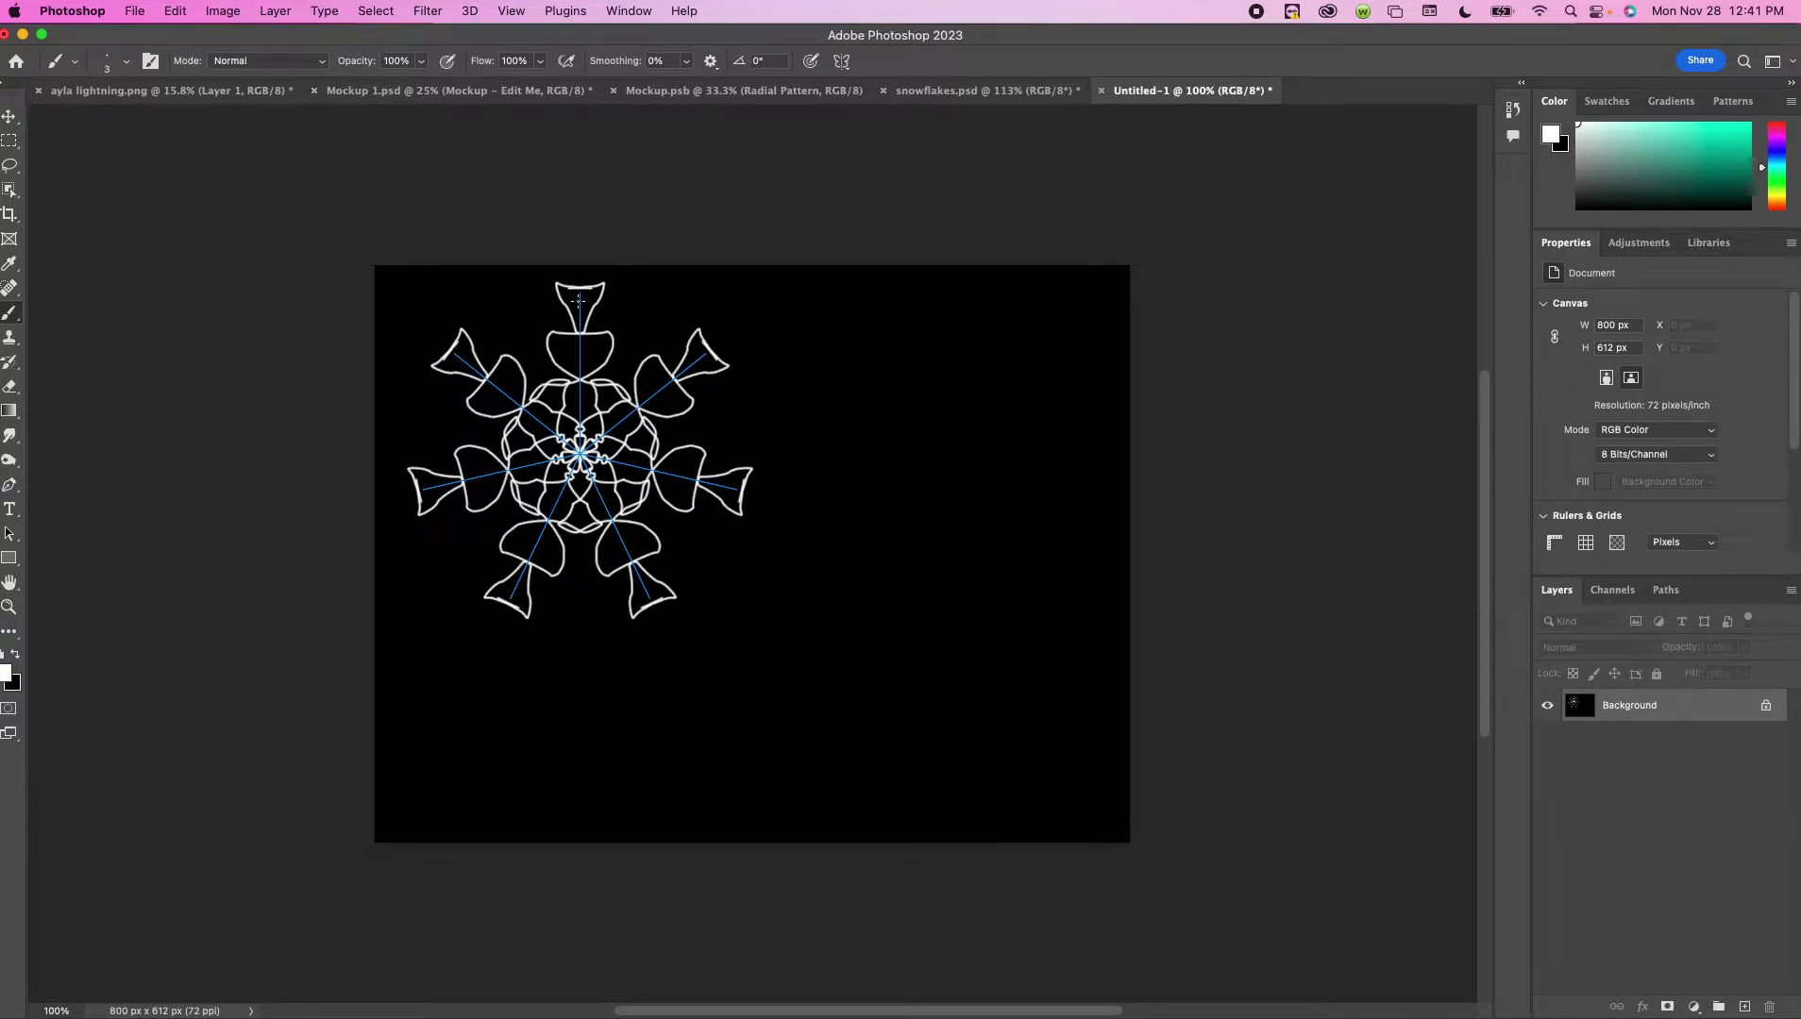
pyautogui.moveTo(580, 302)
pyautogui.mouseDown()
pyautogui.moveTo(580, 455)
pyautogui.moveTo(503, 324)
pyautogui.mouseUp()
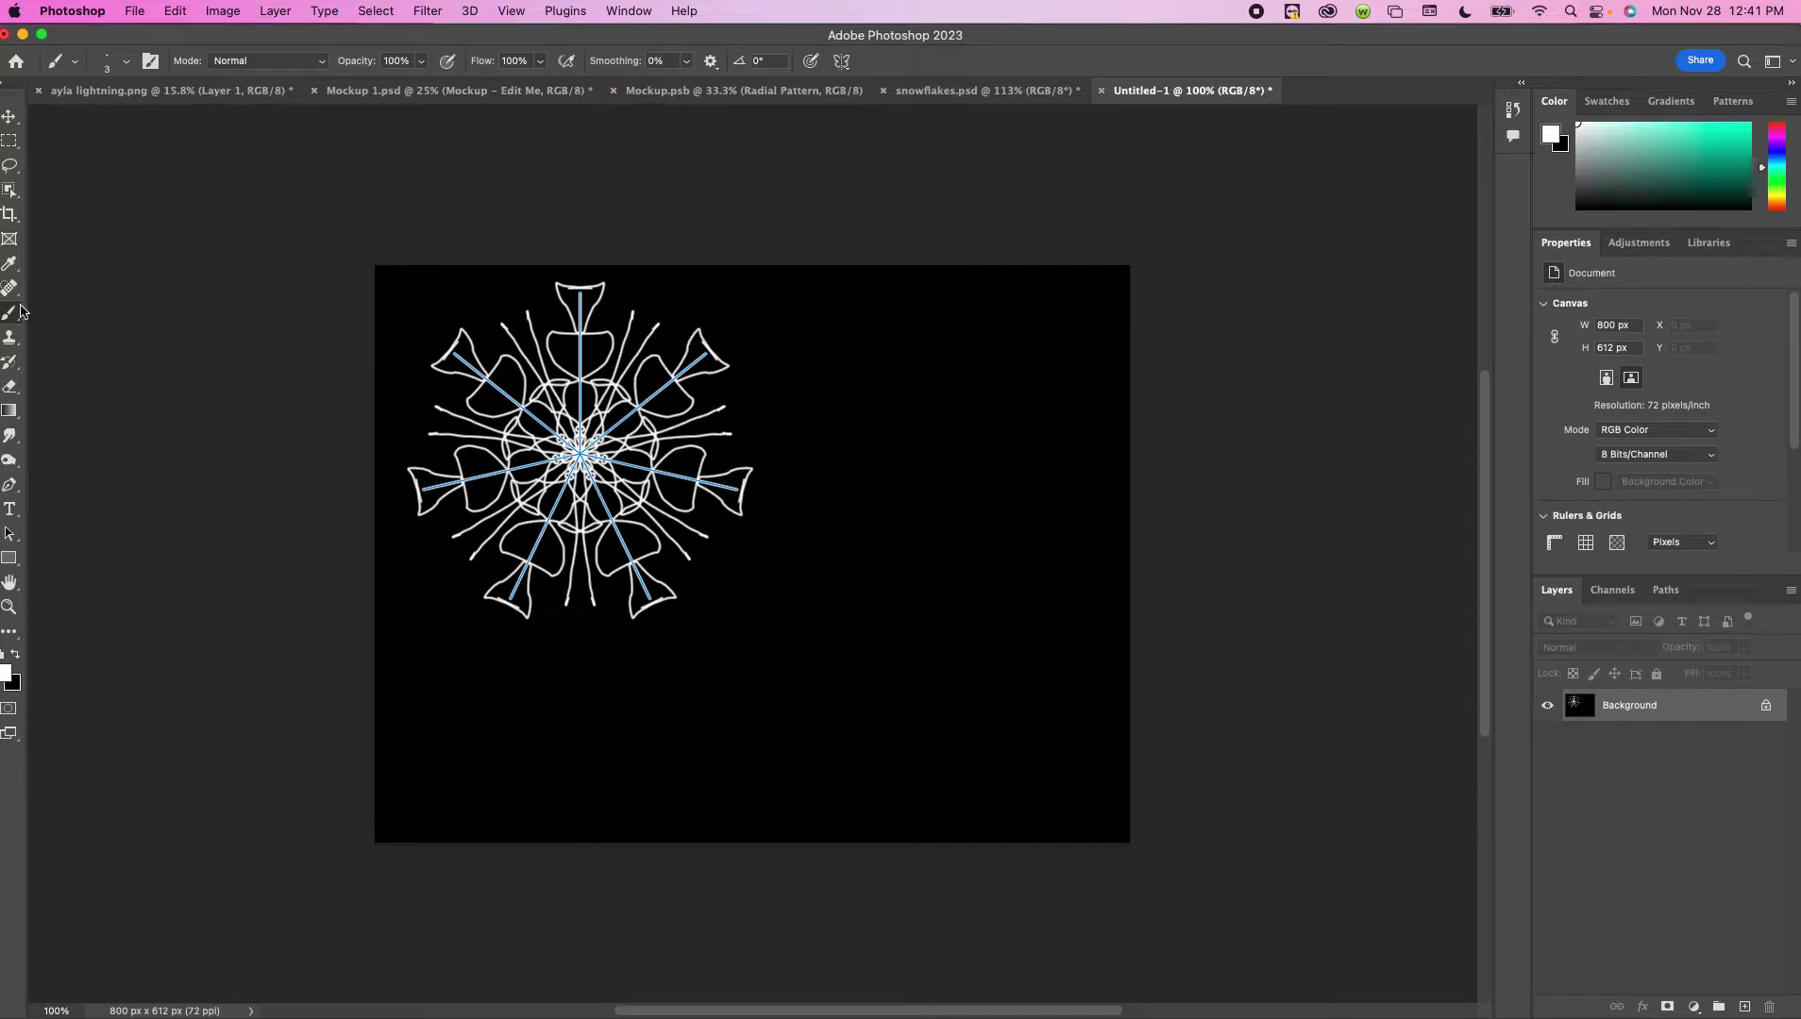
pyautogui.click(12, 338)
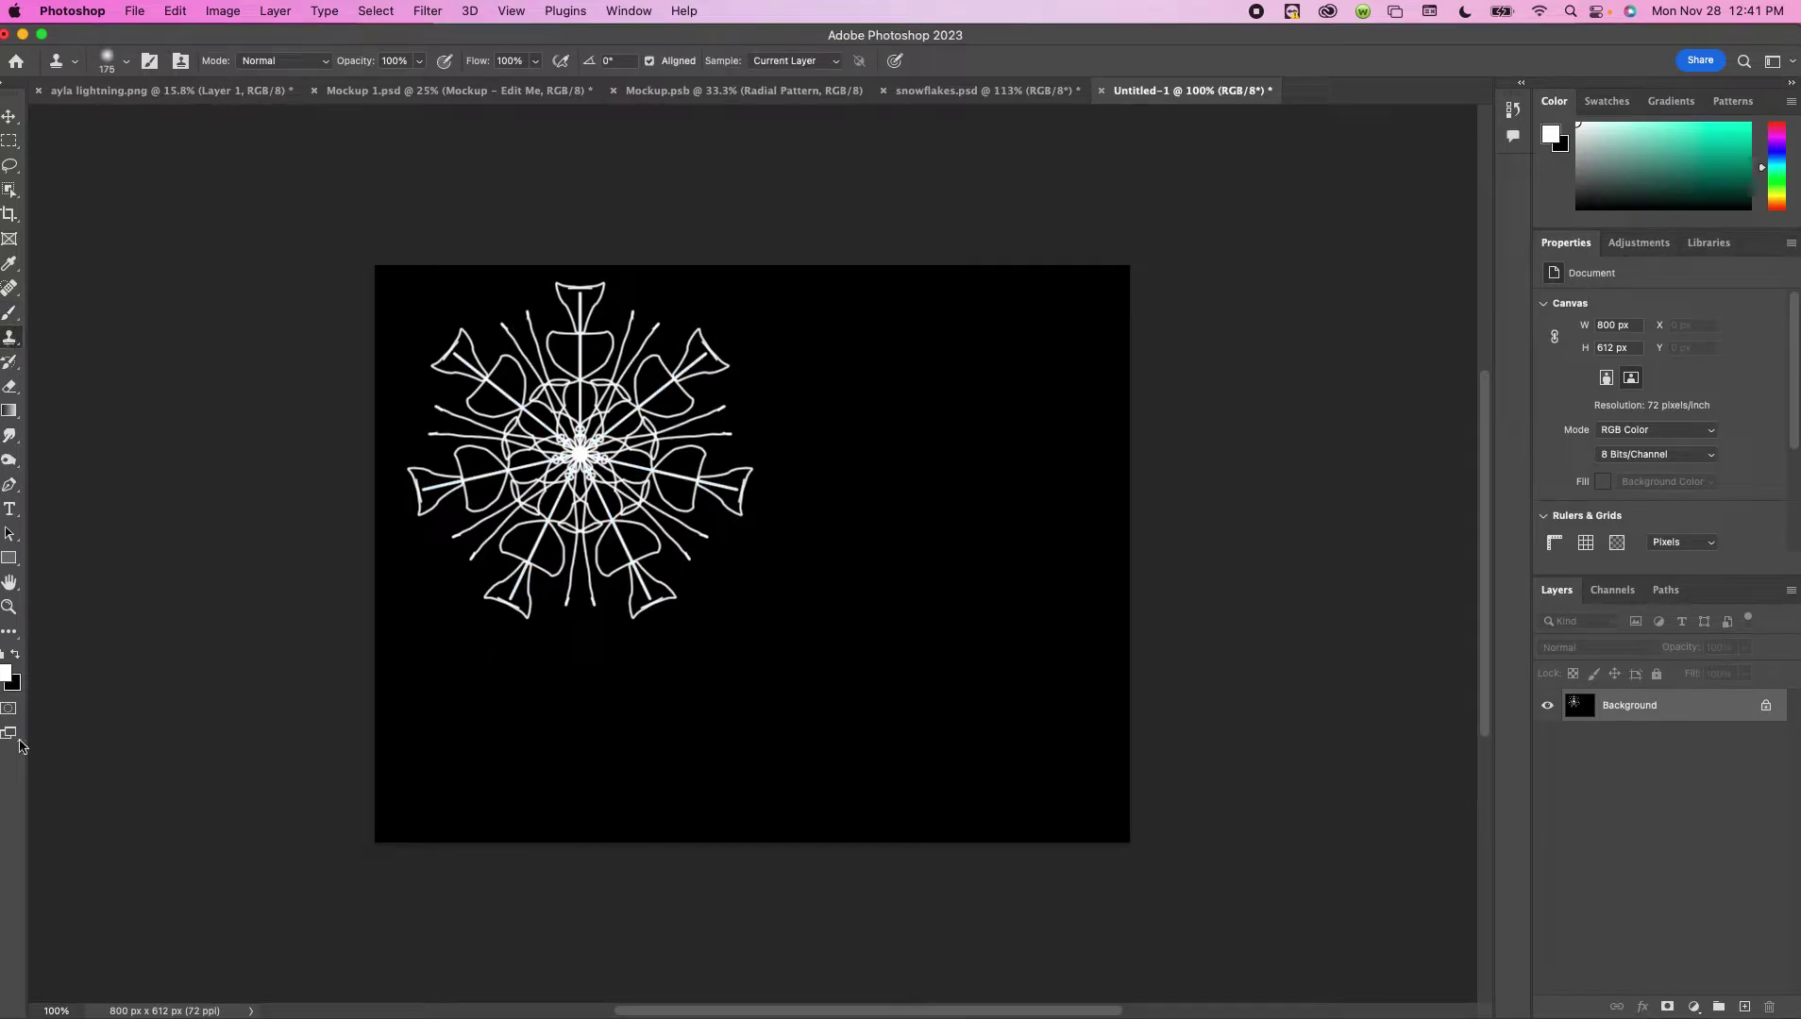
# Set the foreground colour to pale mint #d9f9f3 with the Brush tool active
pyautogui.click(5, 673)
pyautogui.click(1123, 312)
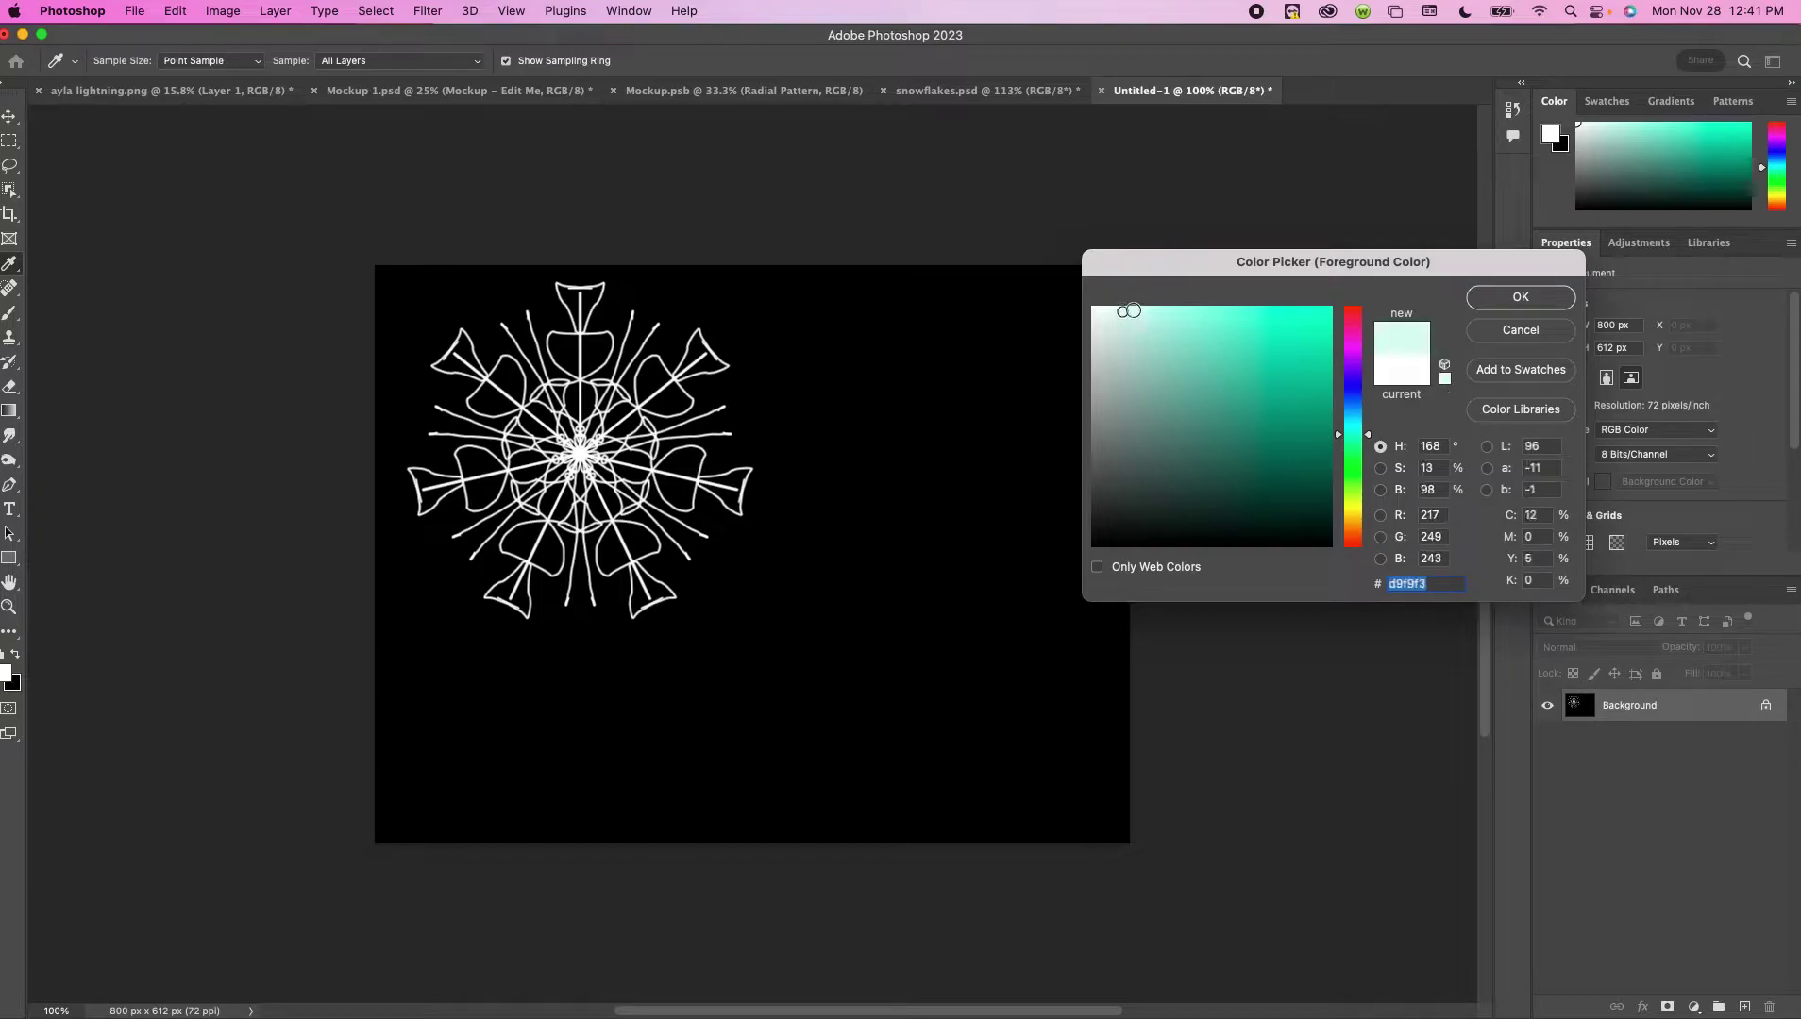
pyautogui.click(1520, 298)
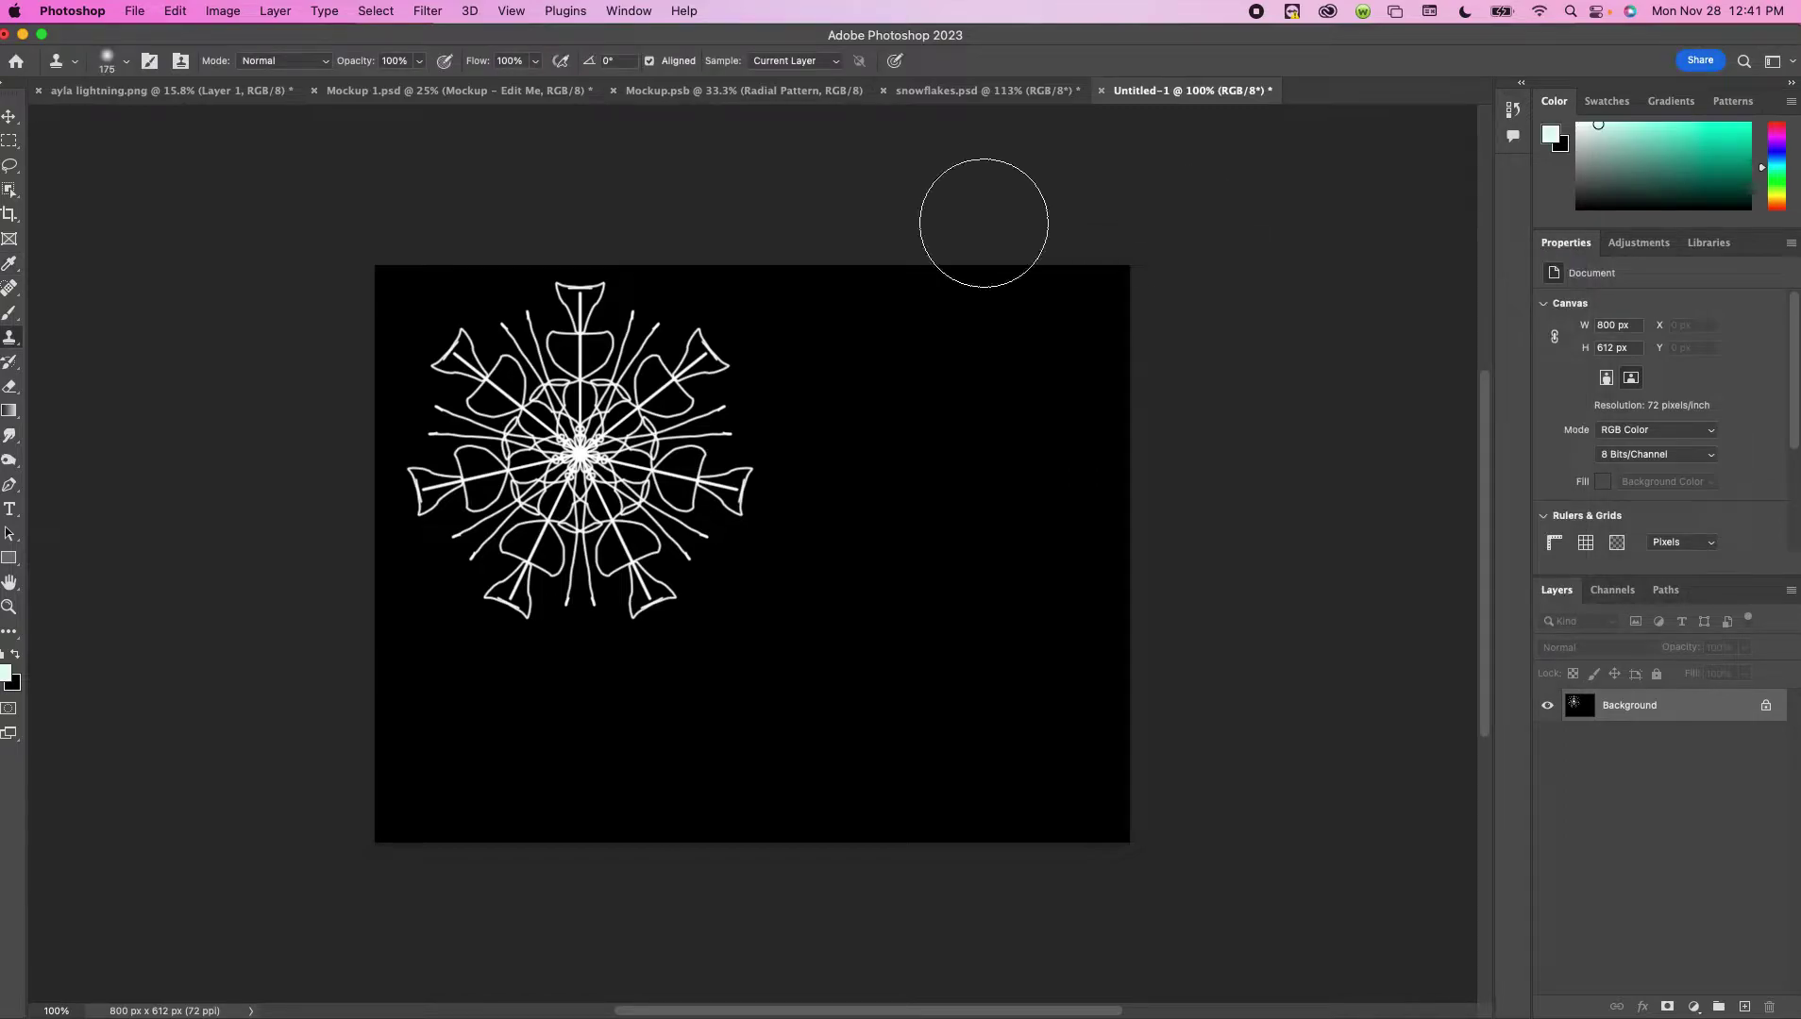
pyautogui.click(9, 312)
pyautogui.click(841, 61)
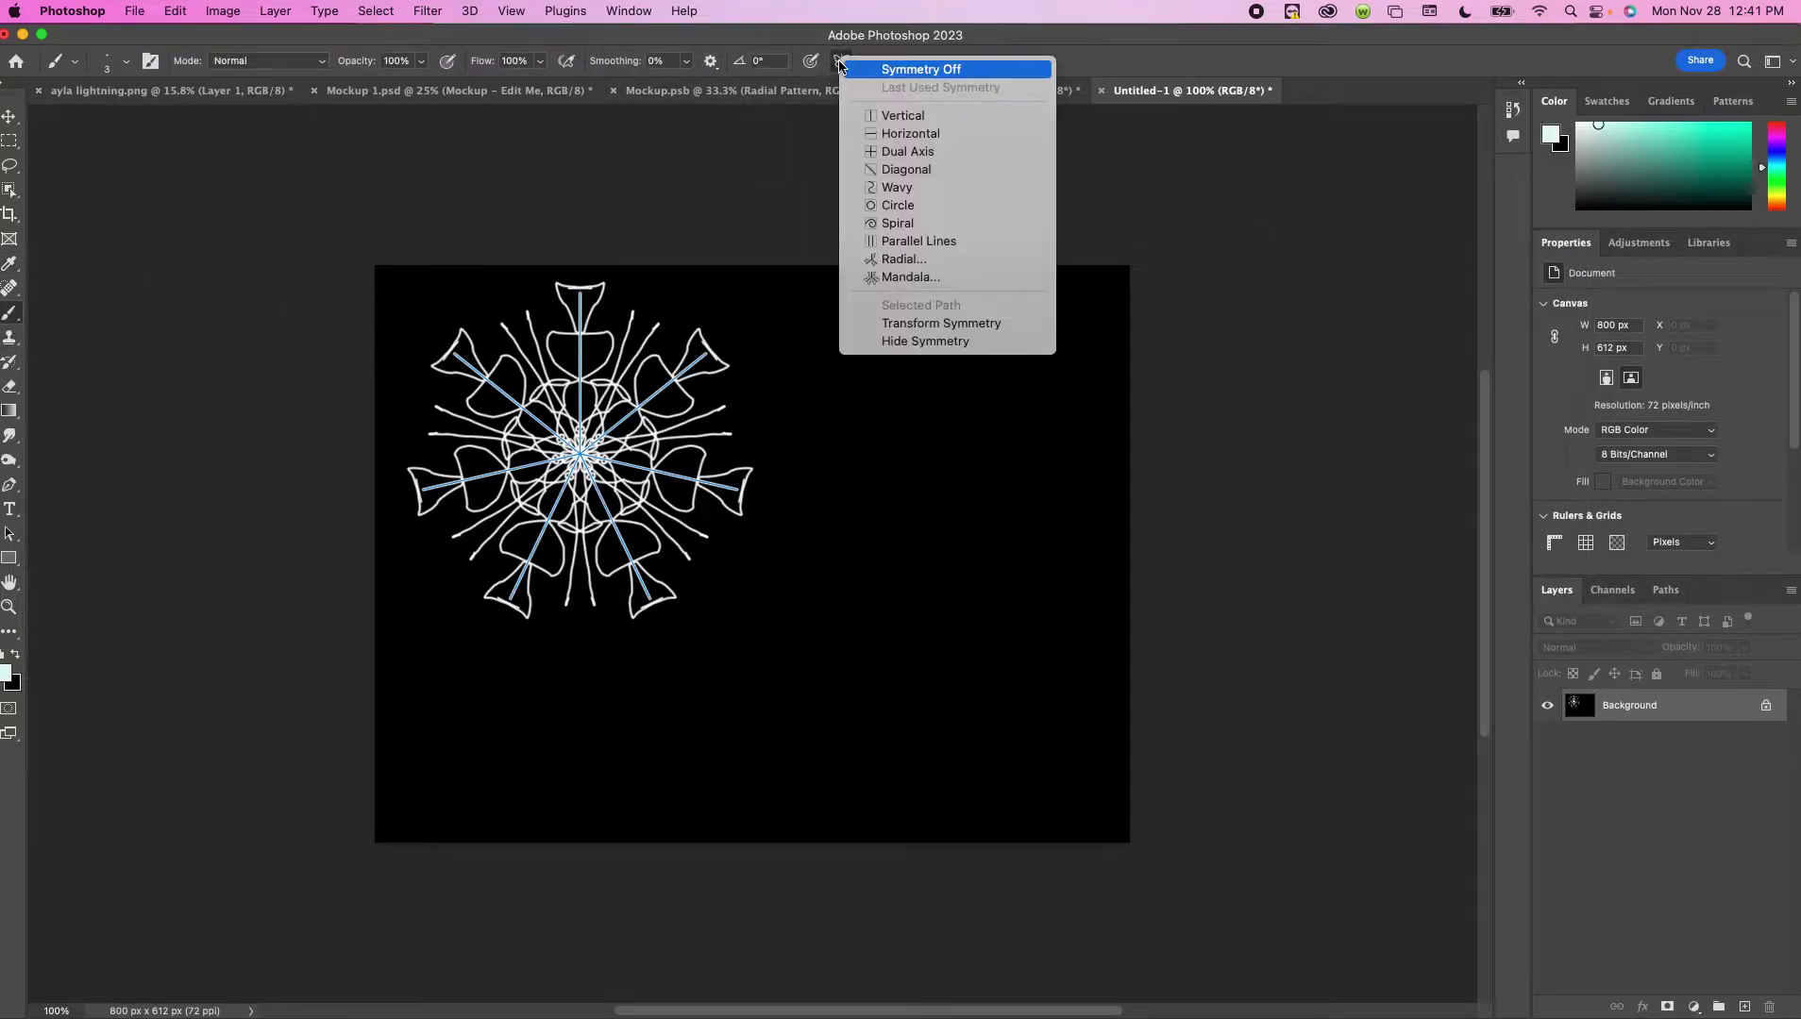
# Apply 4-segment Mandala symmetry, scaled to about 30% and centred upper-right
pyautogui.click(900, 276)
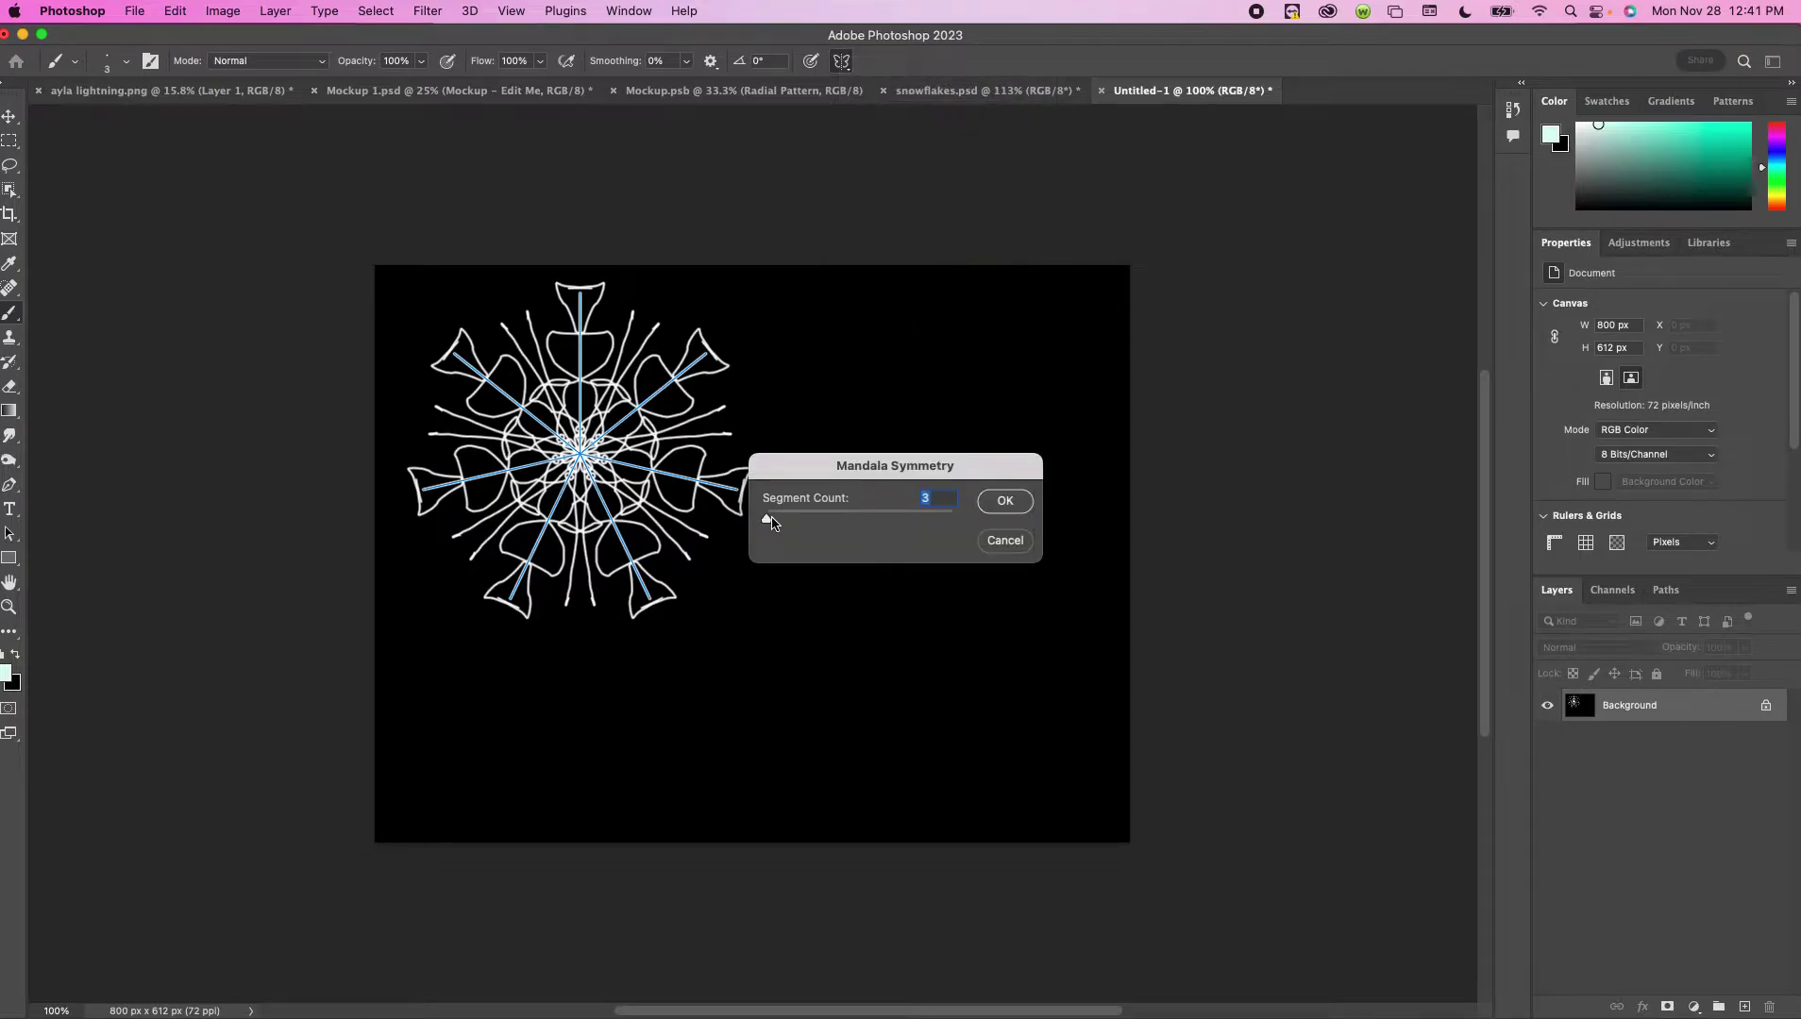
pyautogui.moveTo(771, 523); pyautogui.dragTo(781, 523)
pyautogui.click(1005, 501)
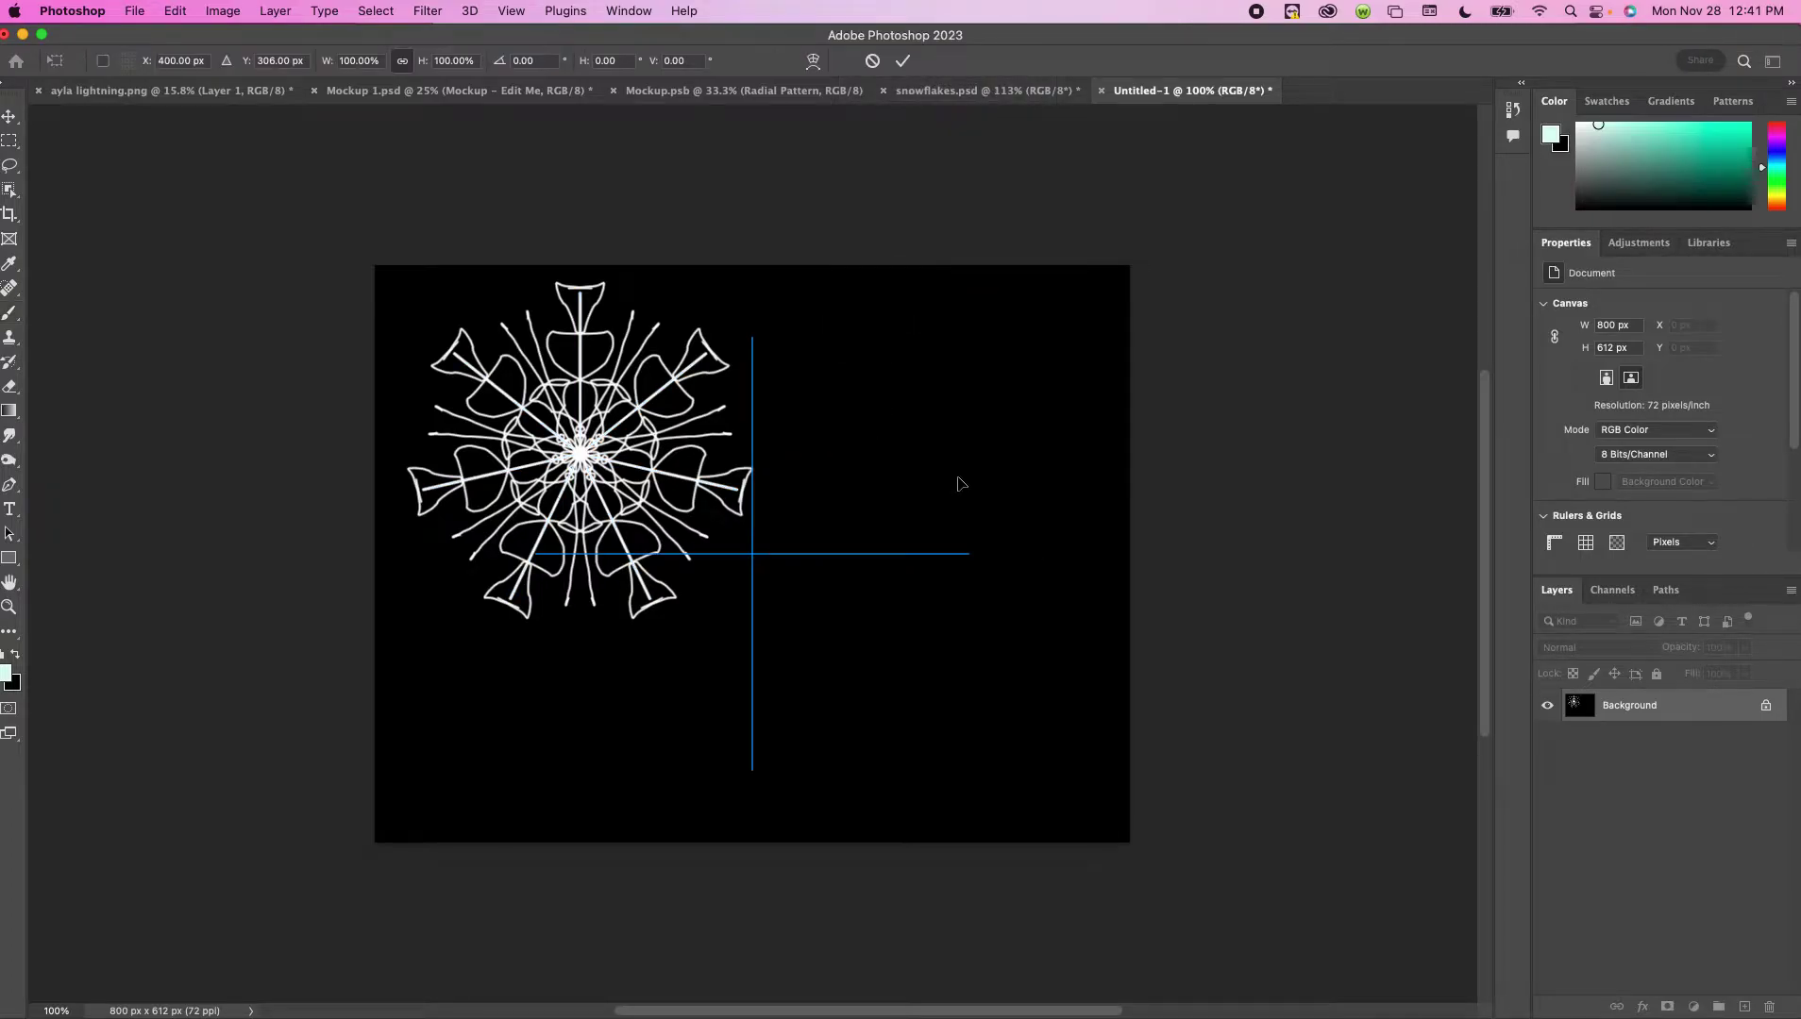
pyautogui.moveTo(752, 560); pyautogui.dragTo(902, 422)
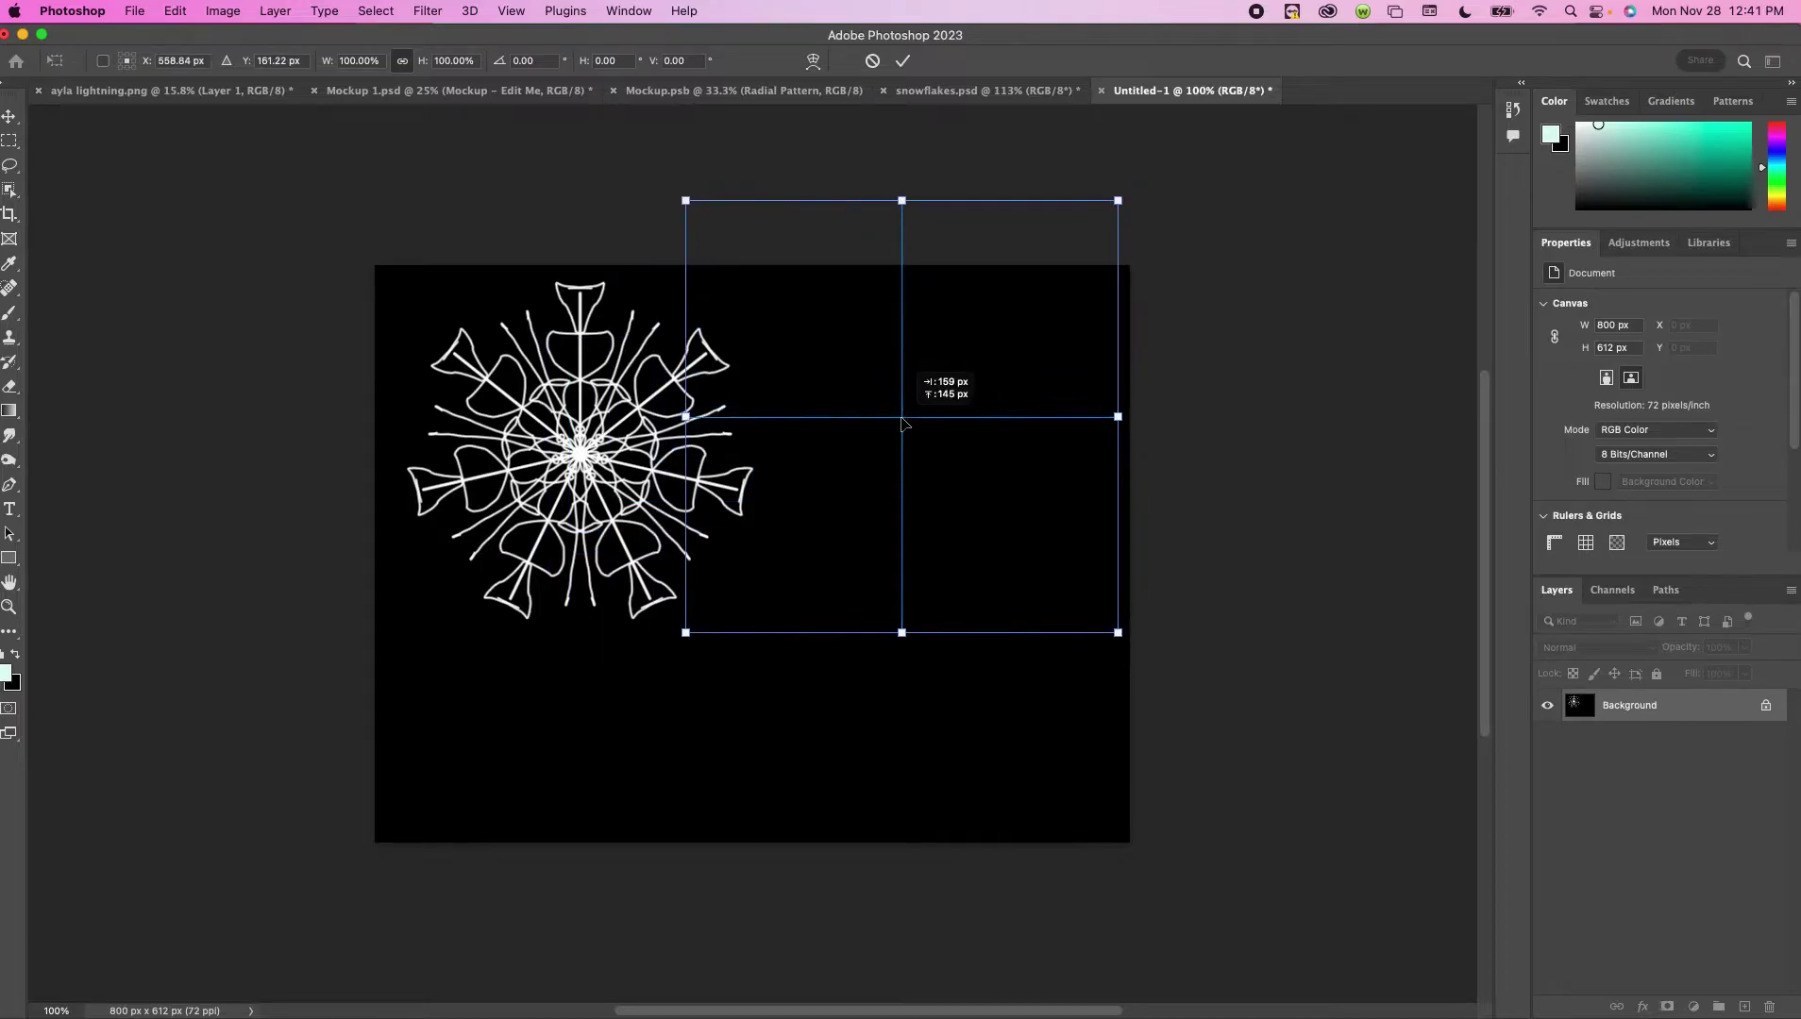
pyautogui.moveTo(1117, 204); pyautogui.dragTo(816, 503)
pyautogui.moveTo(752, 571); pyautogui.dragTo(917, 398)
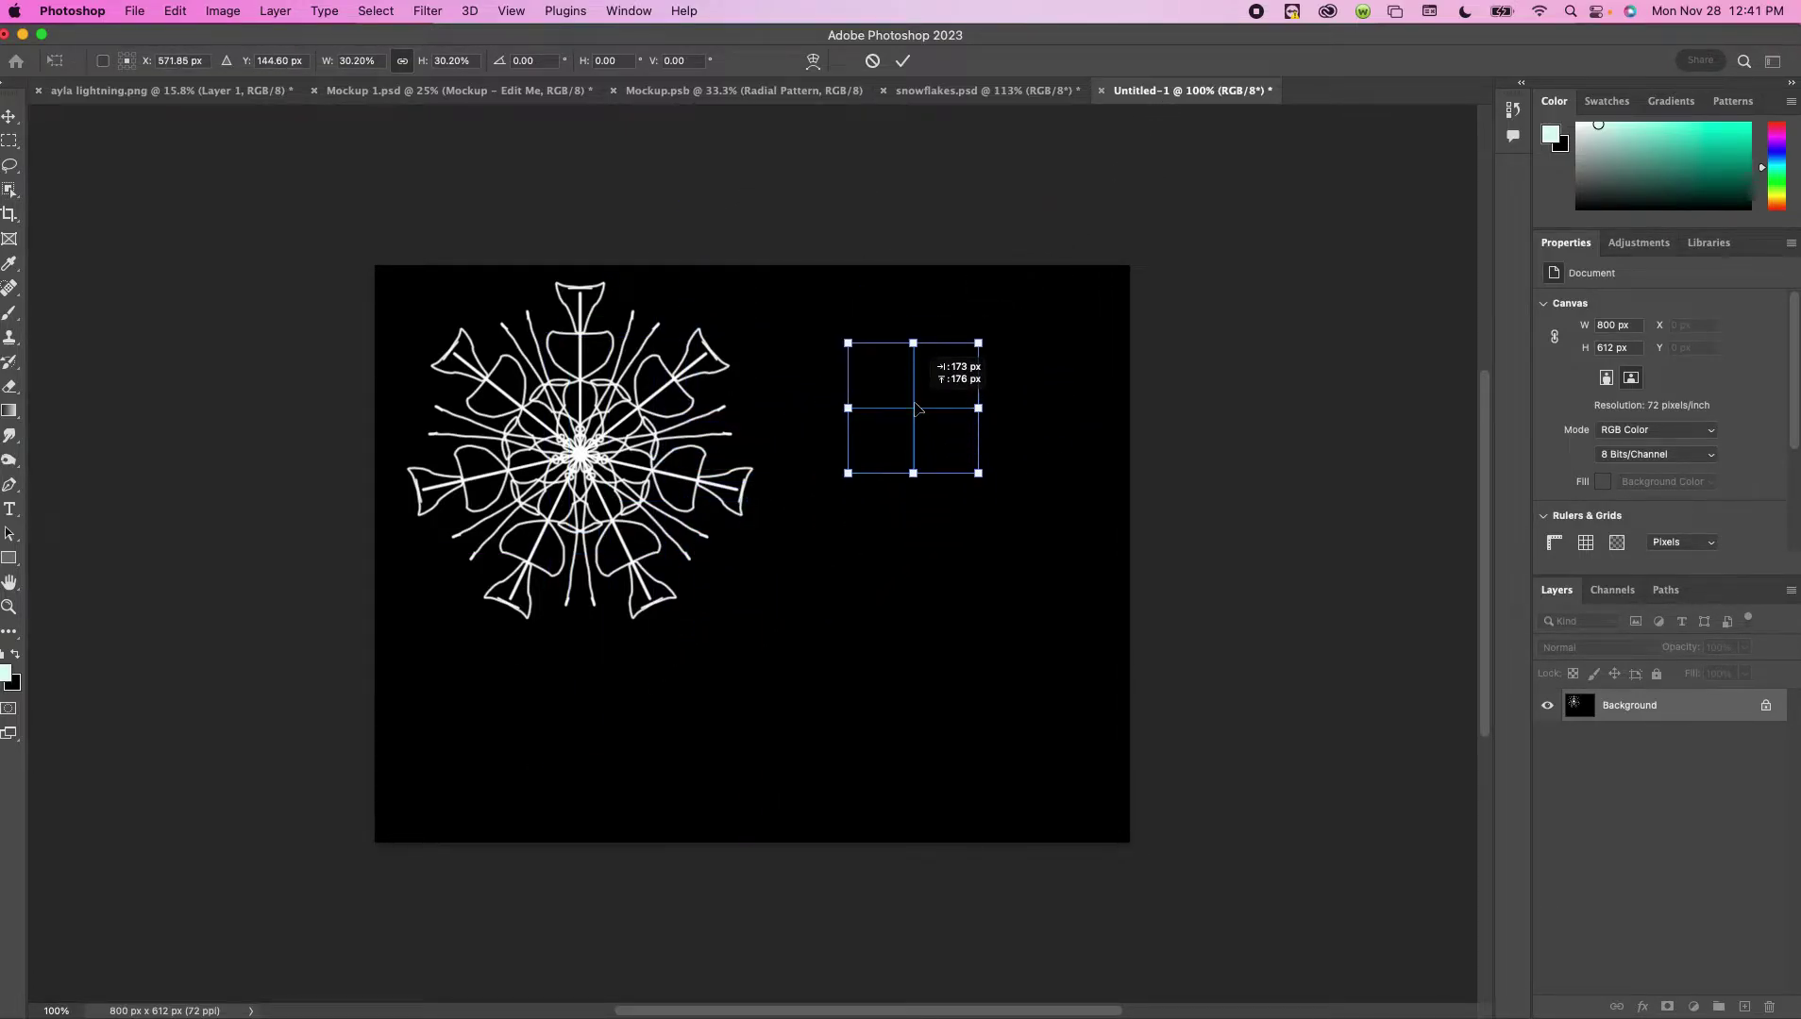
pyautogui.press('Return')
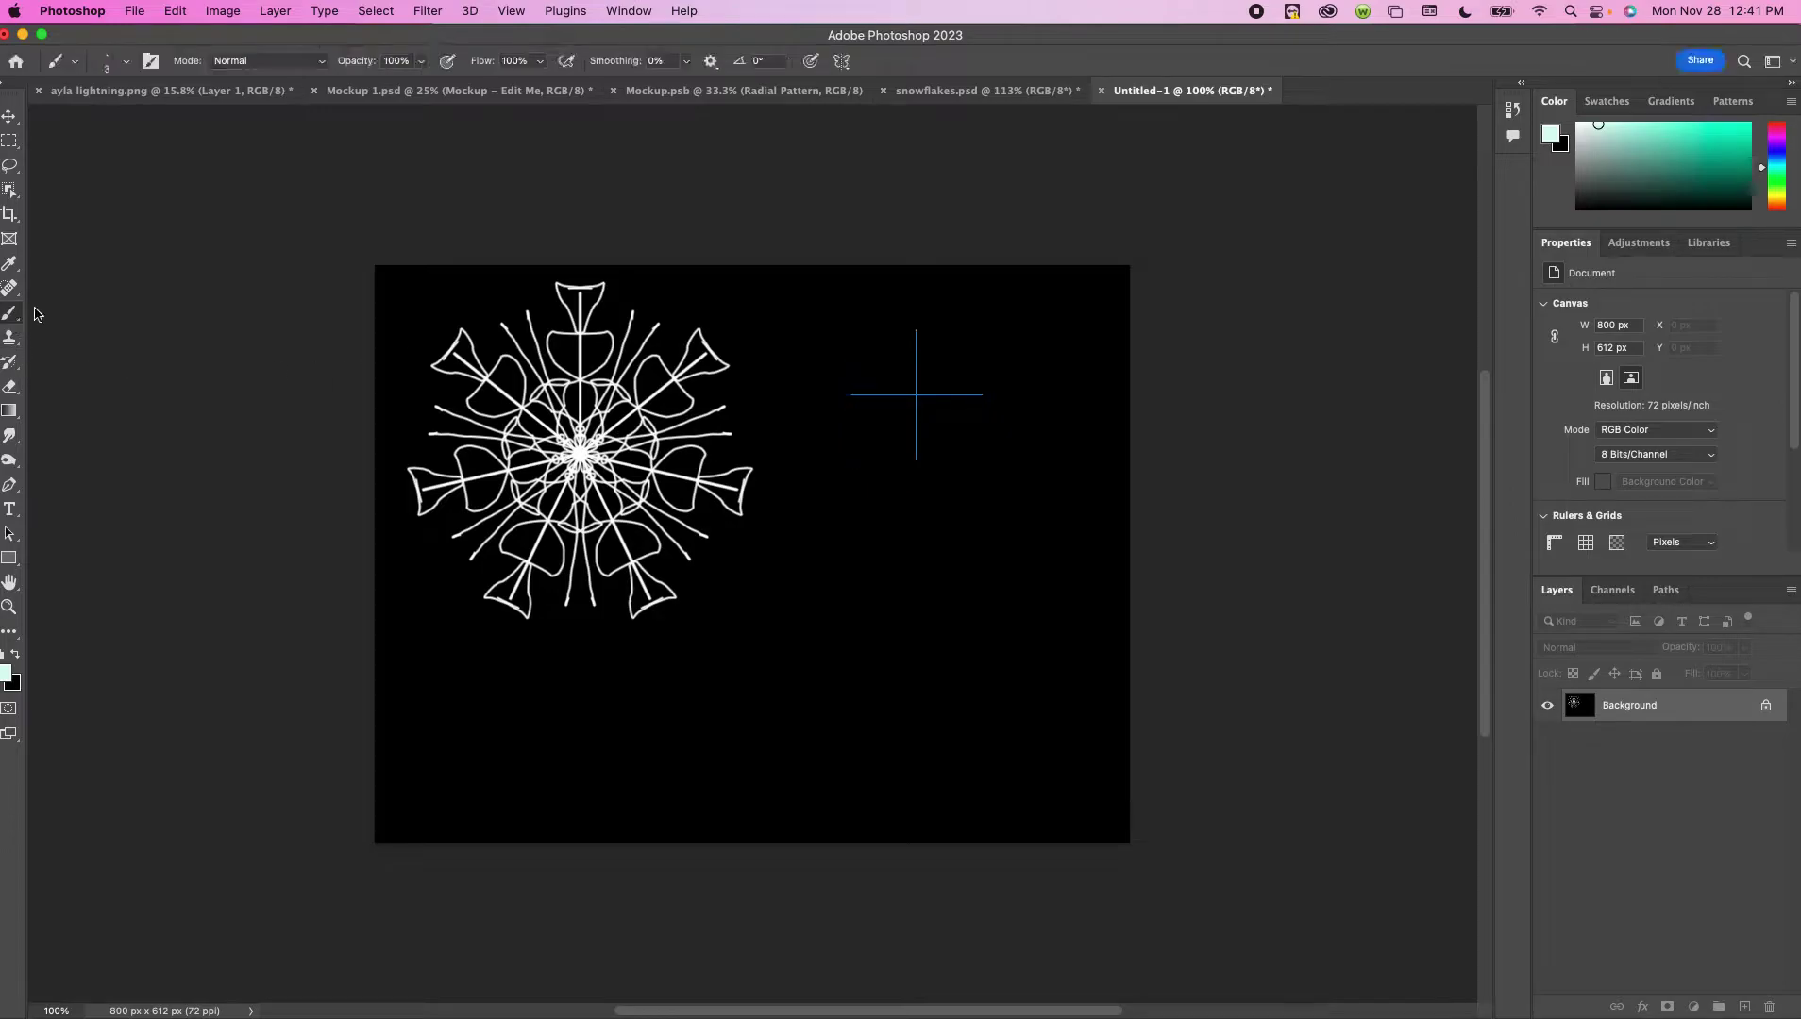
# Paint a pale mint four-fold star with curly loops, long arms and diagonal strokes
pyautogui.moveTo(896, 376)
pyautogui.mouseDown()
pyautogui.moveTo(914, 392)
pyautogui.moveTo(903, 423)
pyautogui.moveTo(876, 425)
pyautogui.mouseUp()
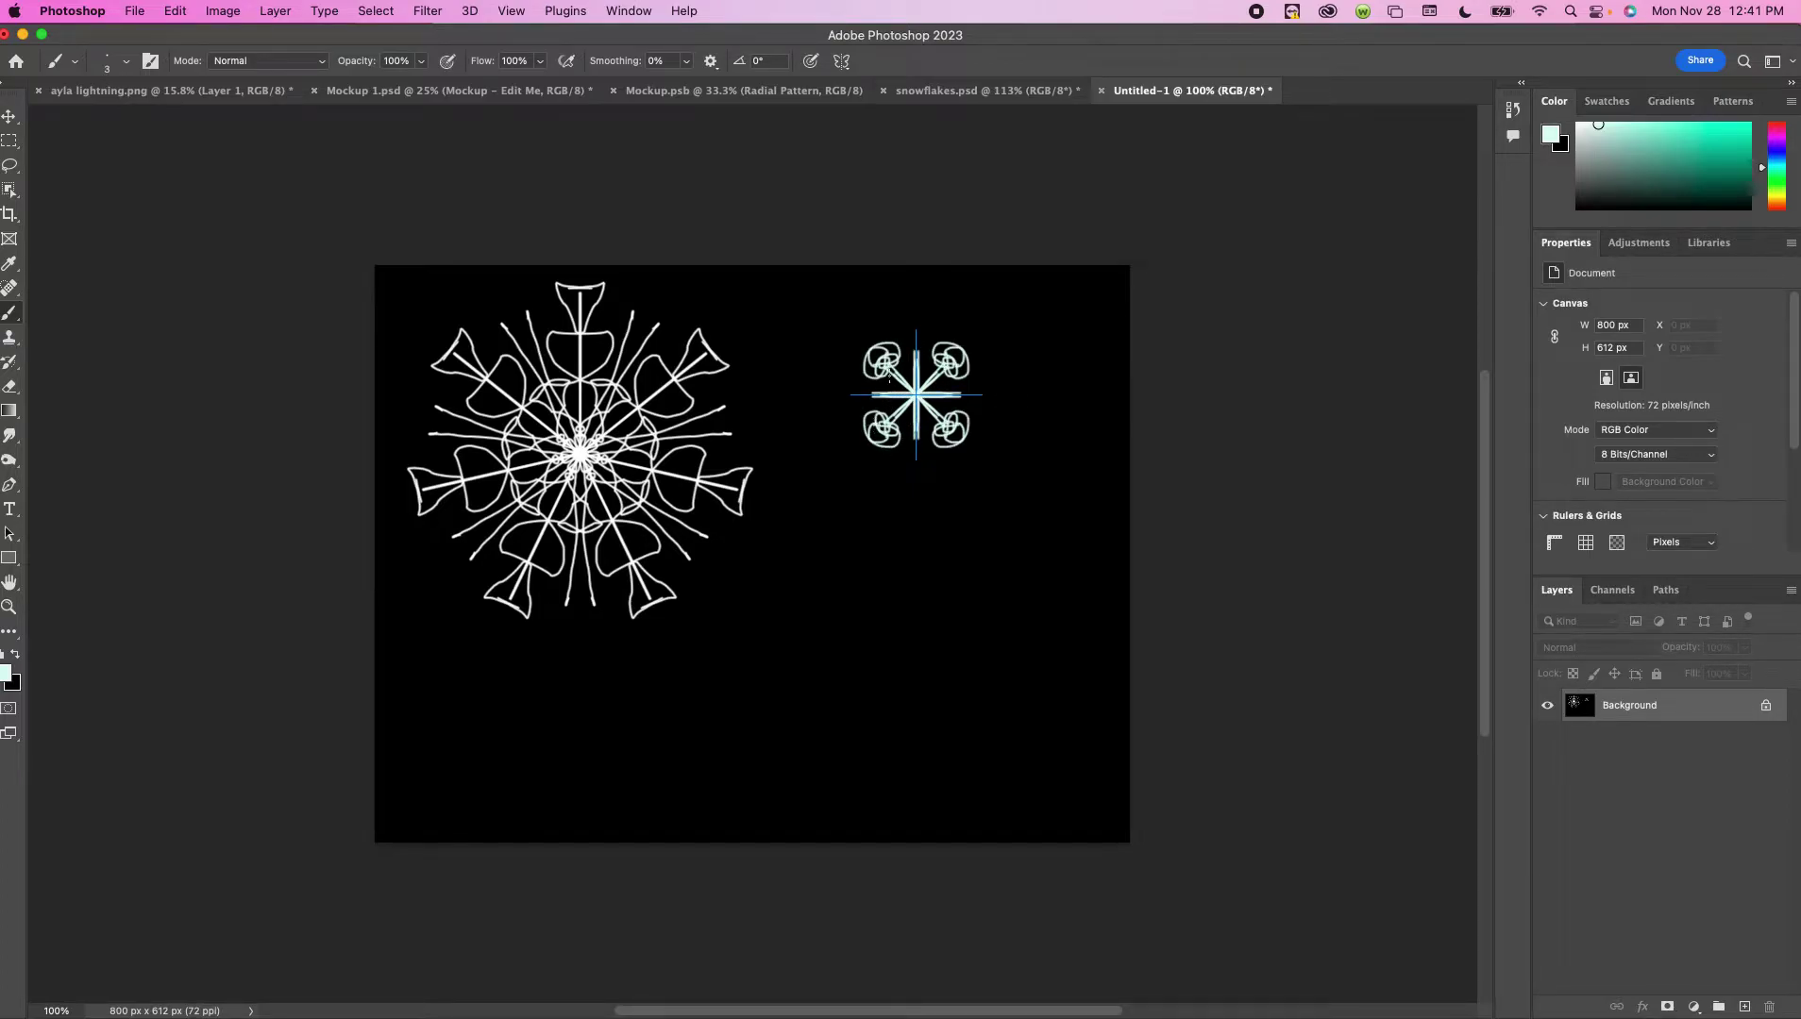
pyautogui.moveTo(887, 360); pyautogui.dragTo(812, 448)
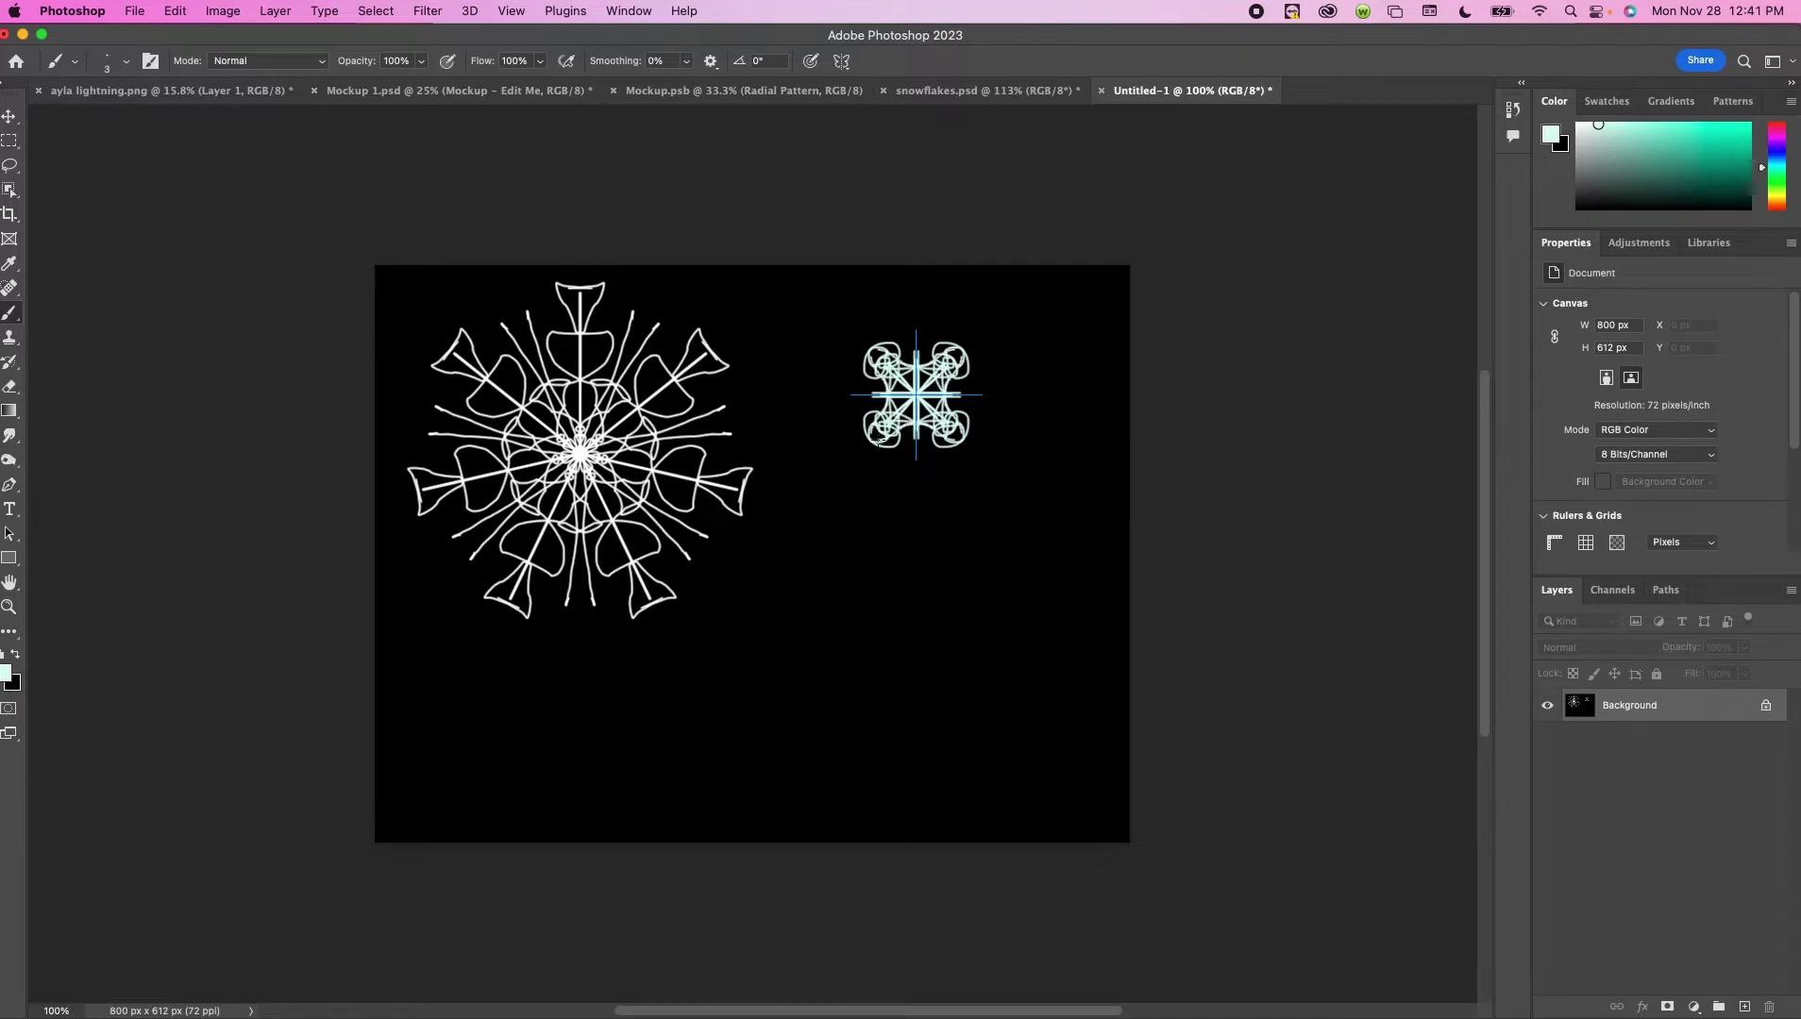
pyautogui.moveTo(820, 395); pyautogui.dragTo(1012, 394)
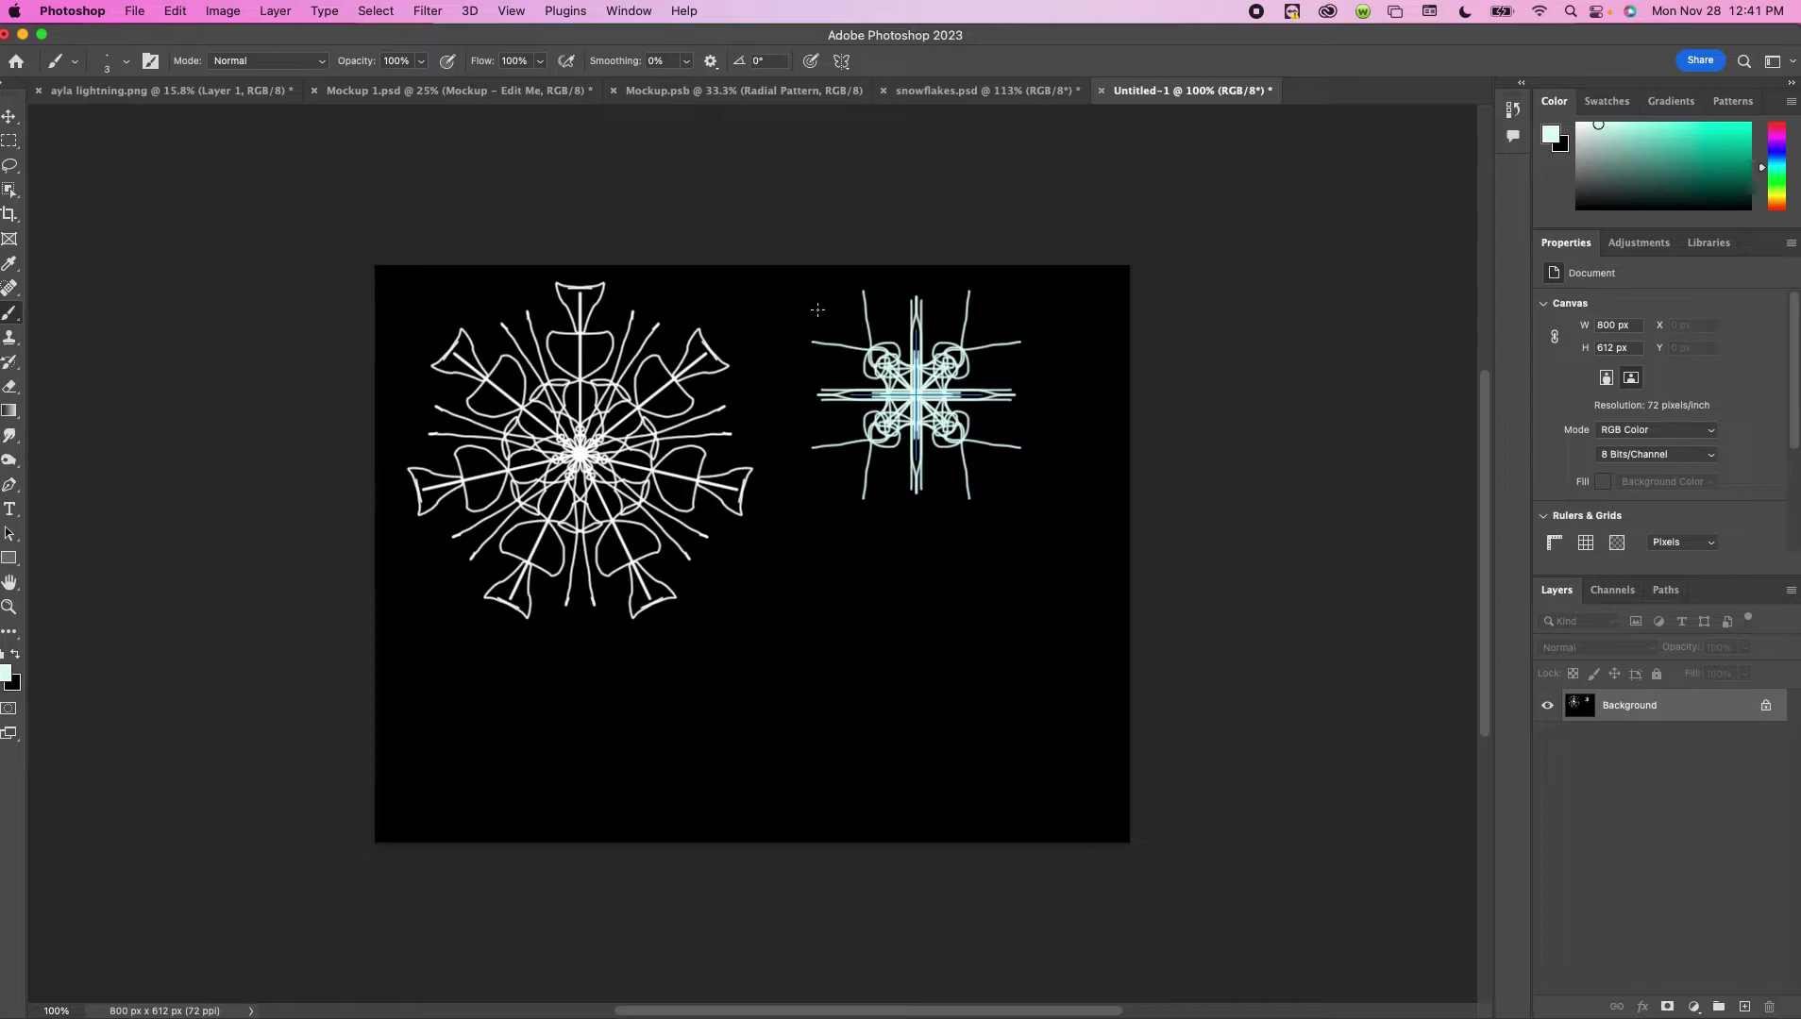
pyautogui.moveTo(817, 310); pyautogui.dragTo(997, 491)
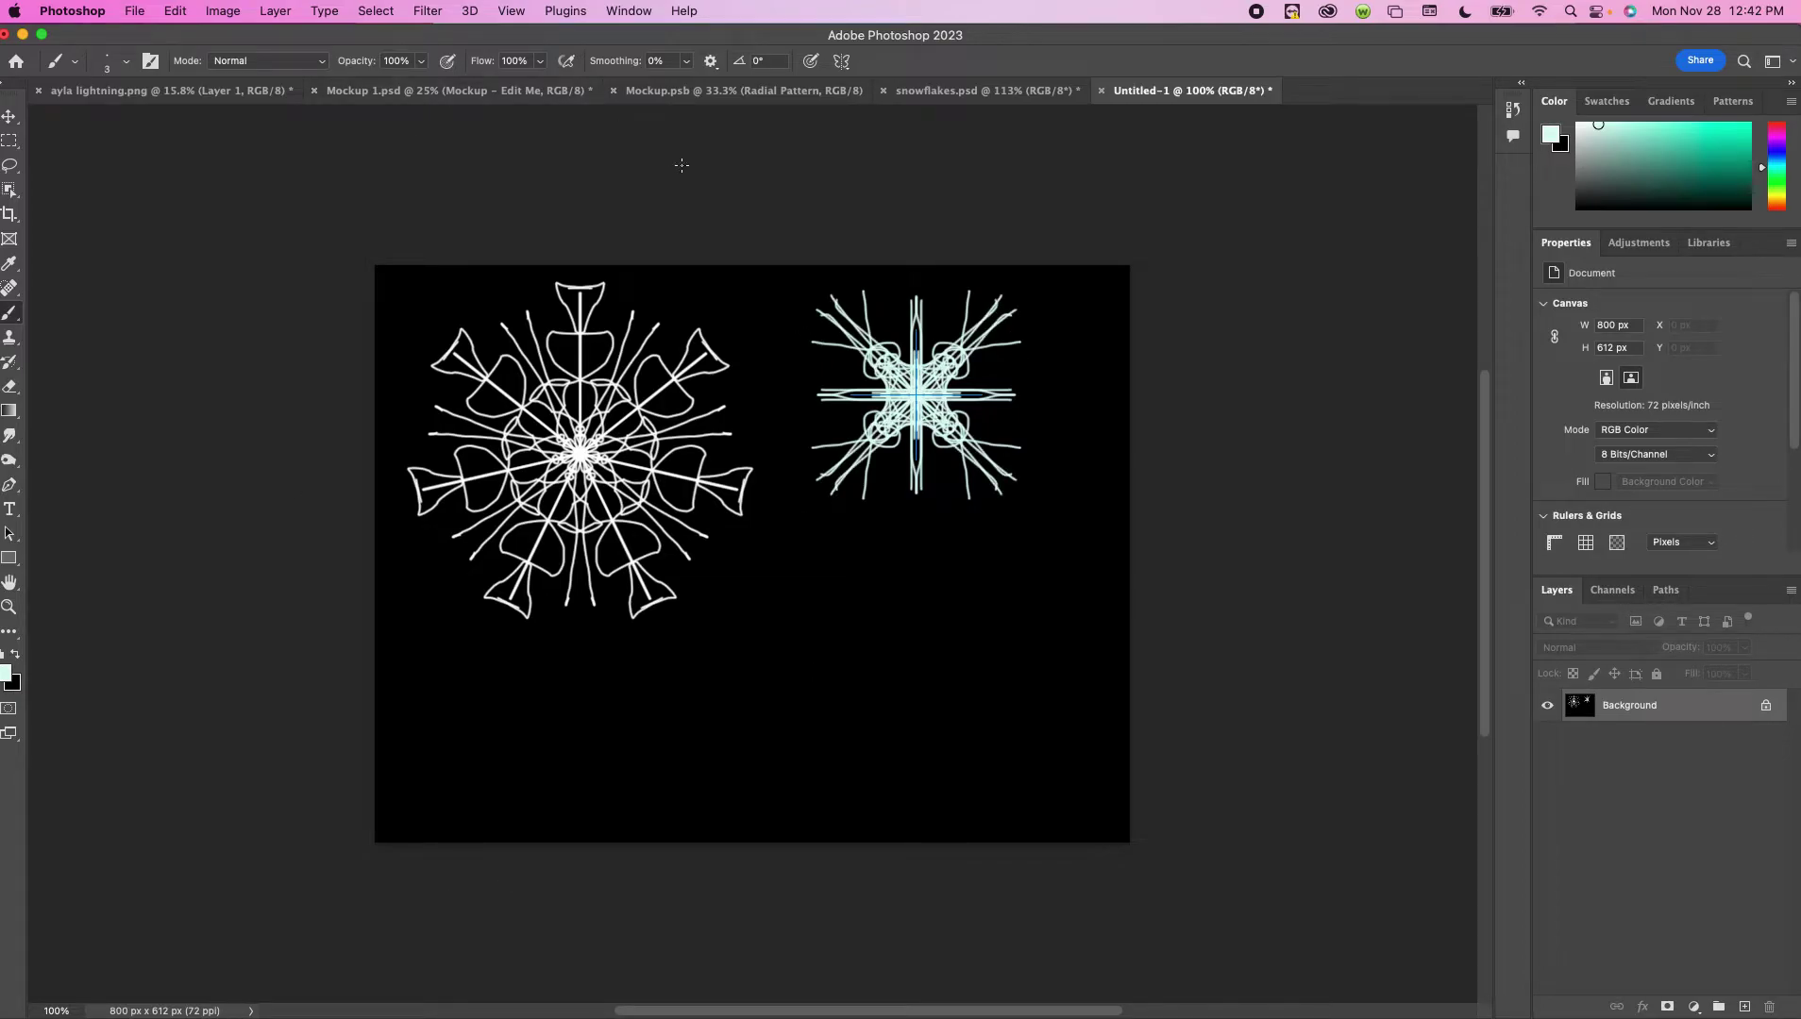
pyautogui.click(840, 60)
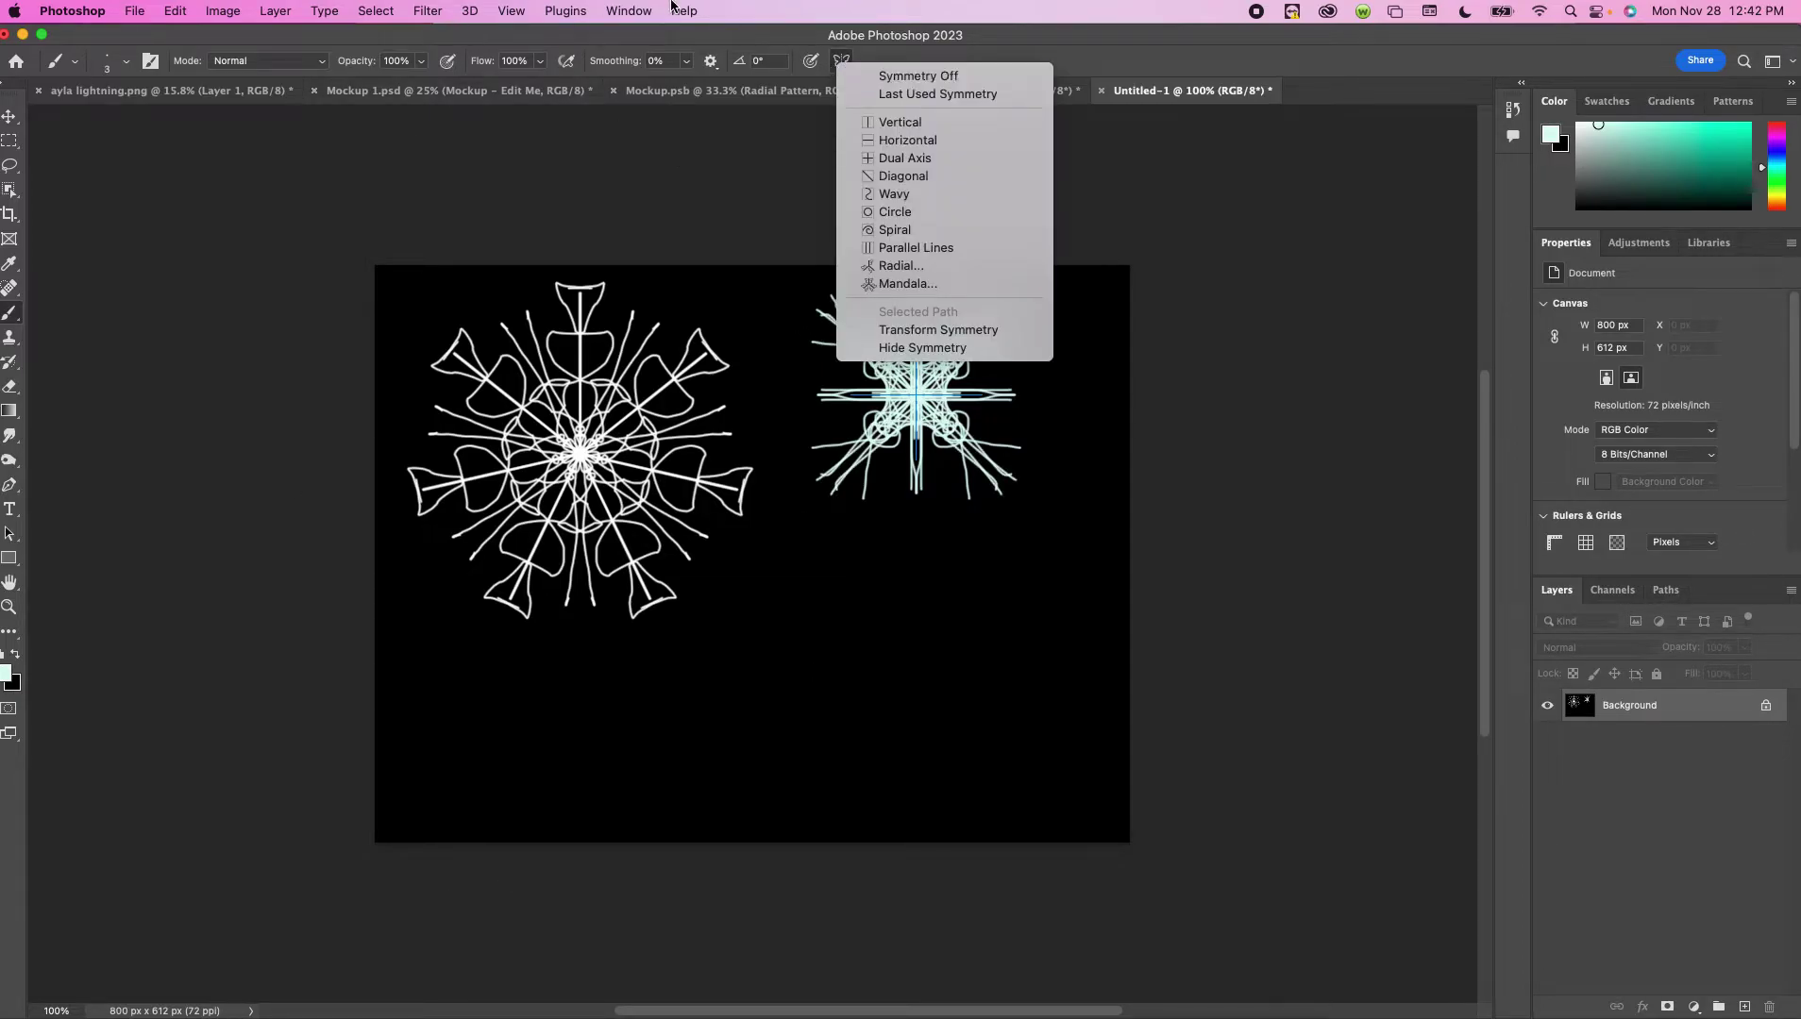
pyautogui.click(670, 36)
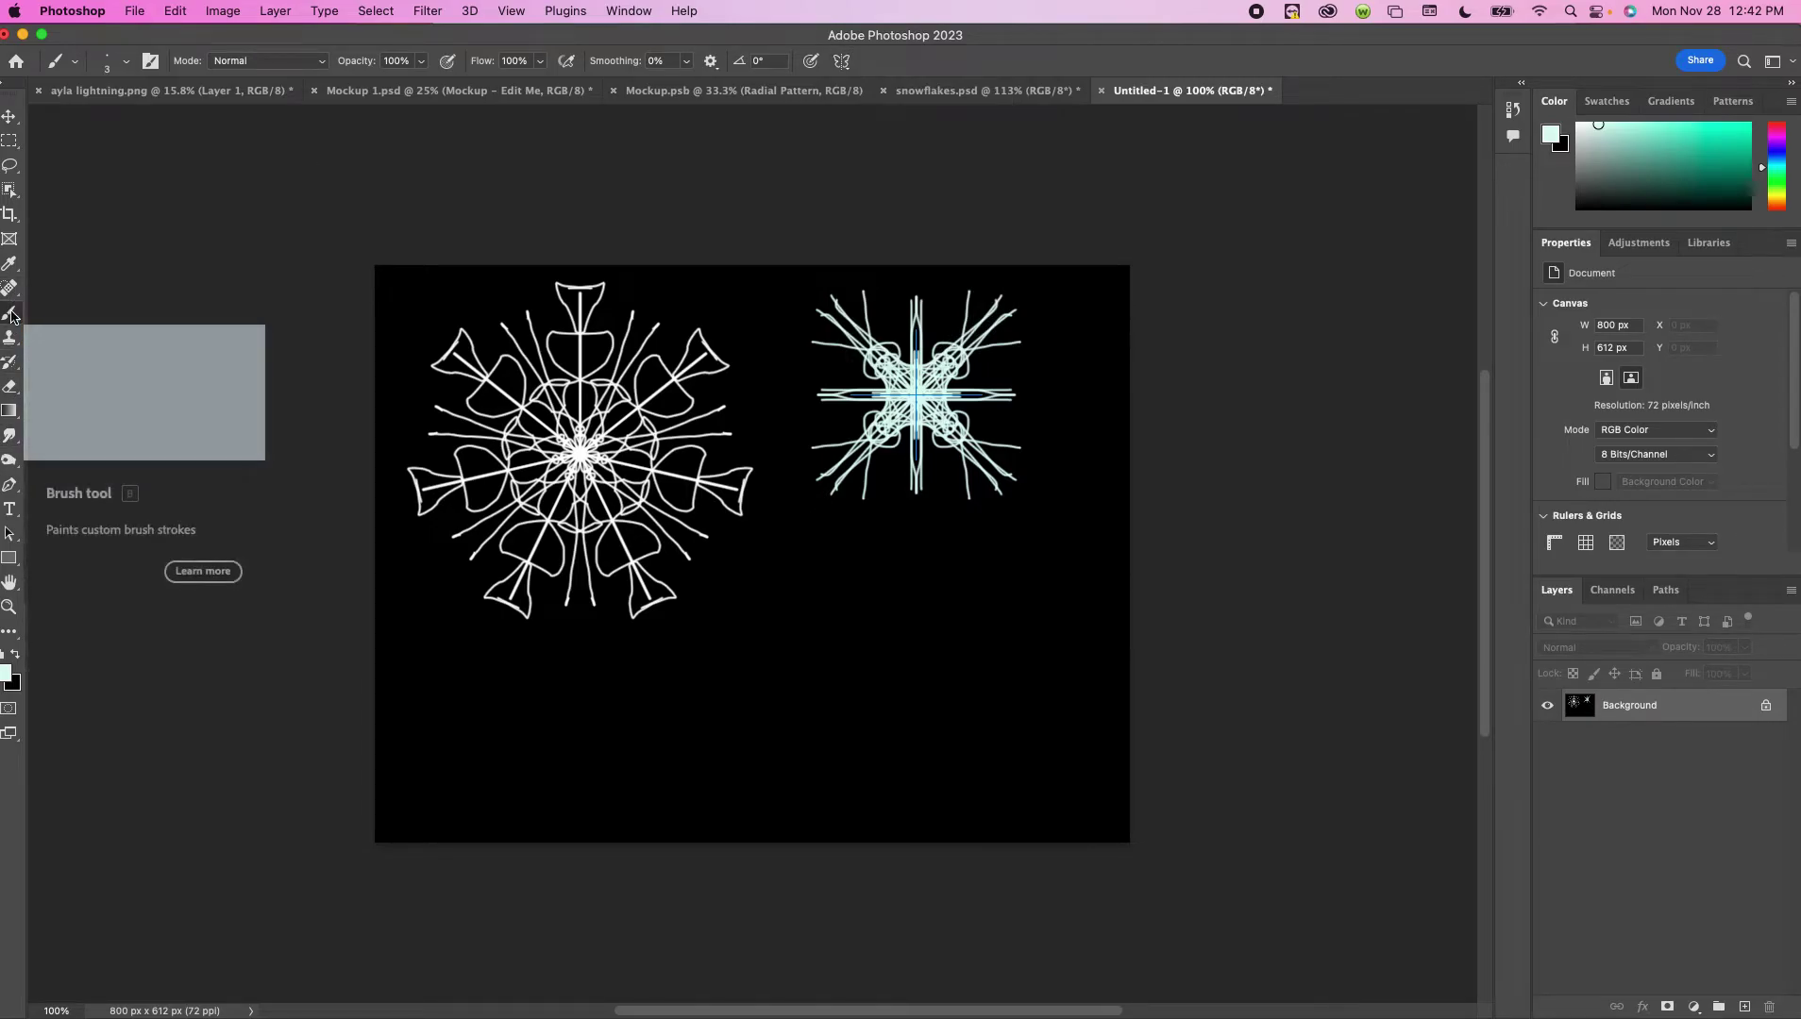
# Set the brush size to 7 px and the foreground colour back to white
pyautogui.click(128, 64)
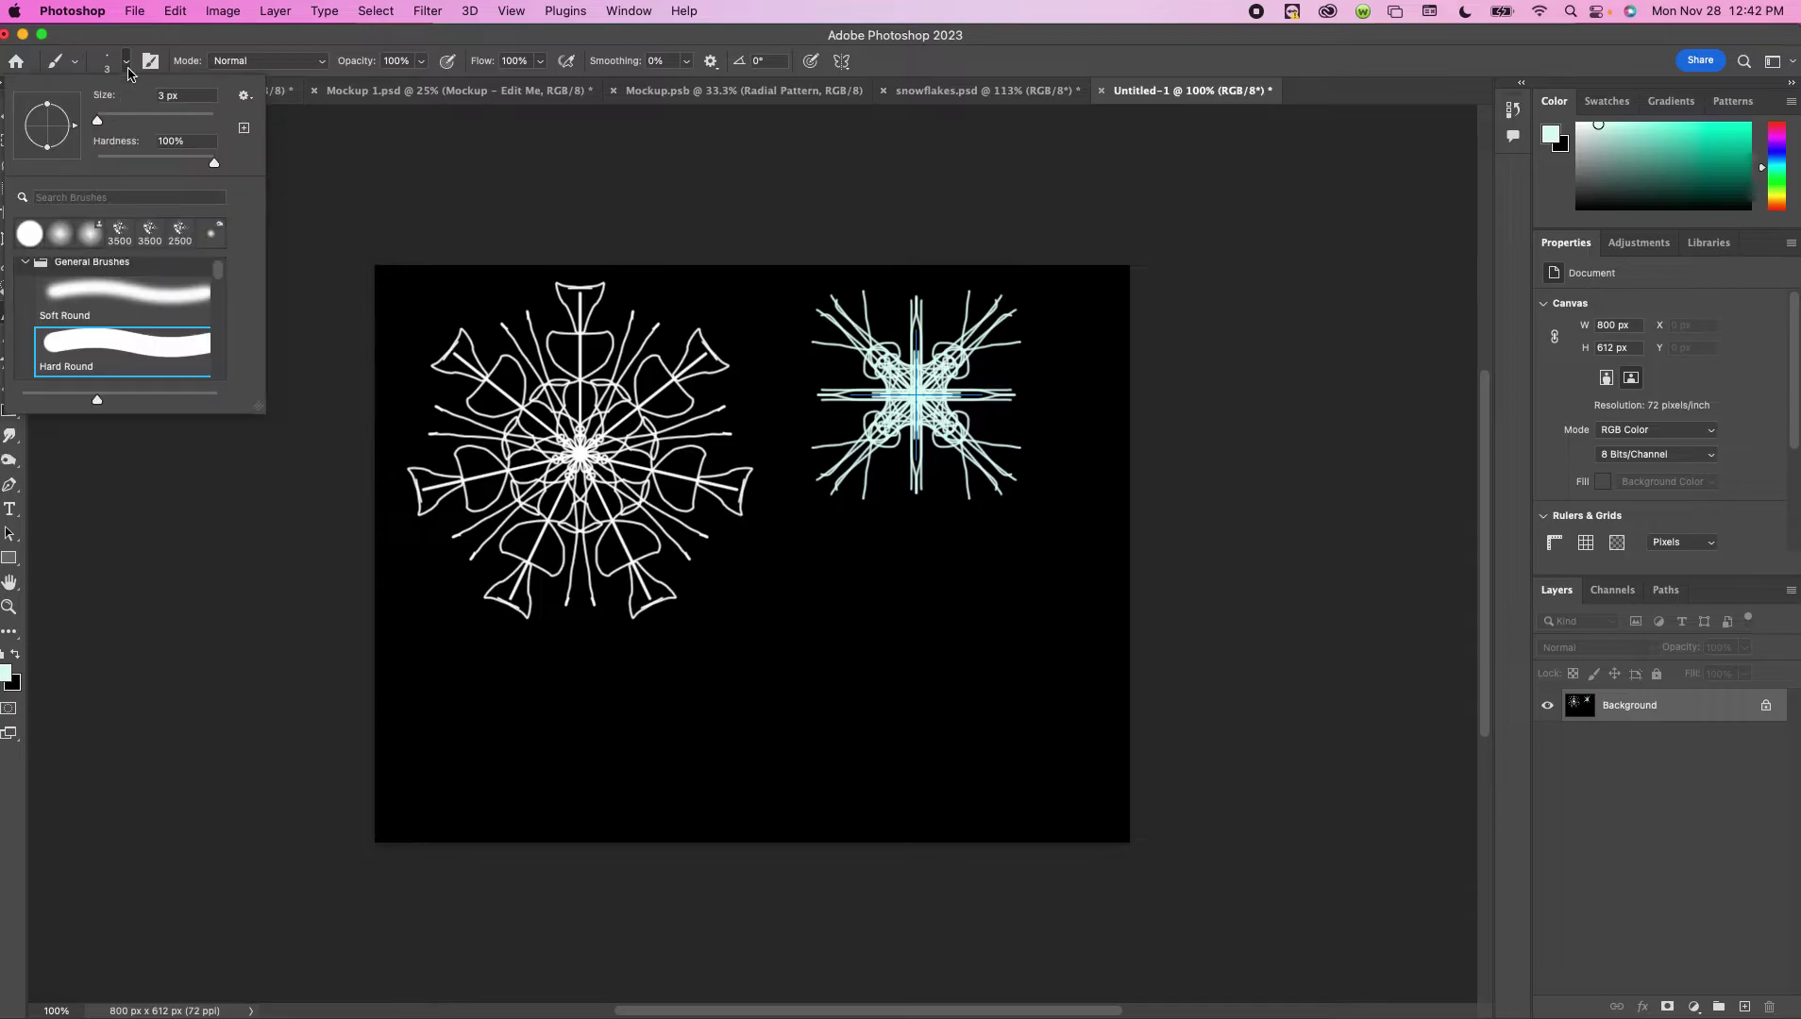
pyautogui.moveTo(96, 121); pyautogui.dragTo(101, 120)
pyautogui.click(781, 37)
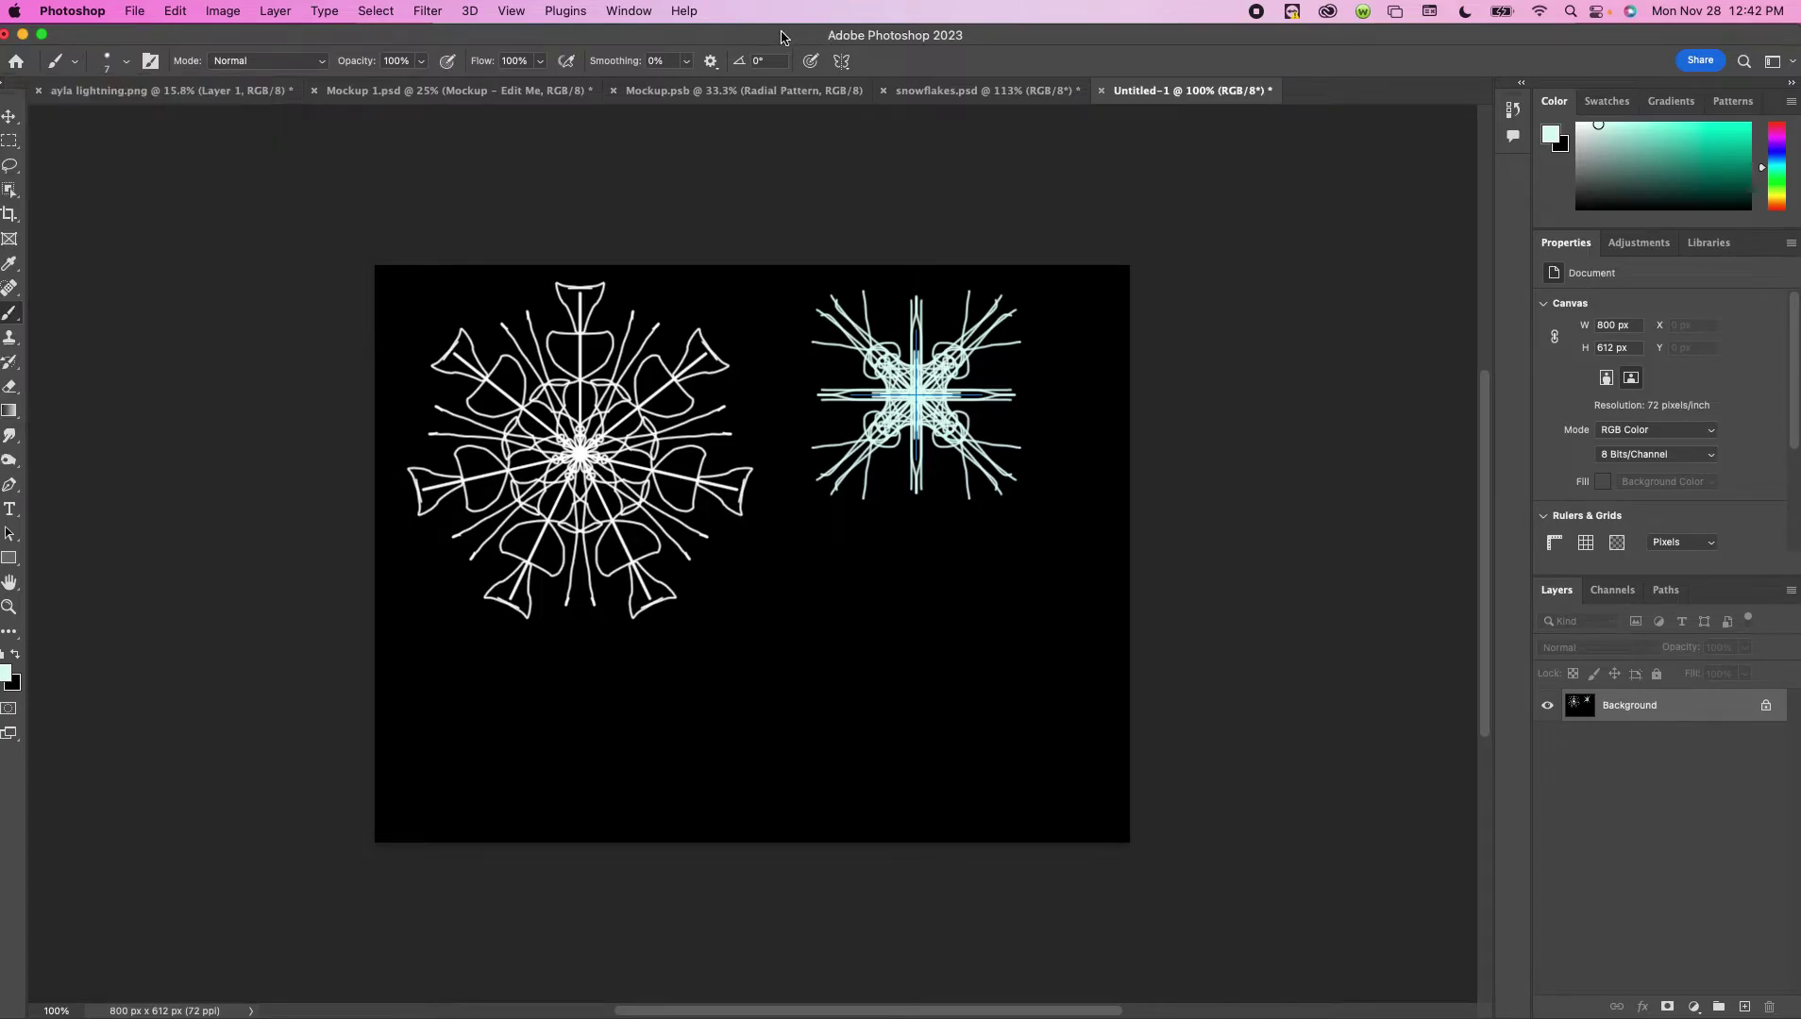
pyautogui.click(7, 676)
pyautogui.moveTo(1118, 356); pyautogui.dragTo(1058, 281)
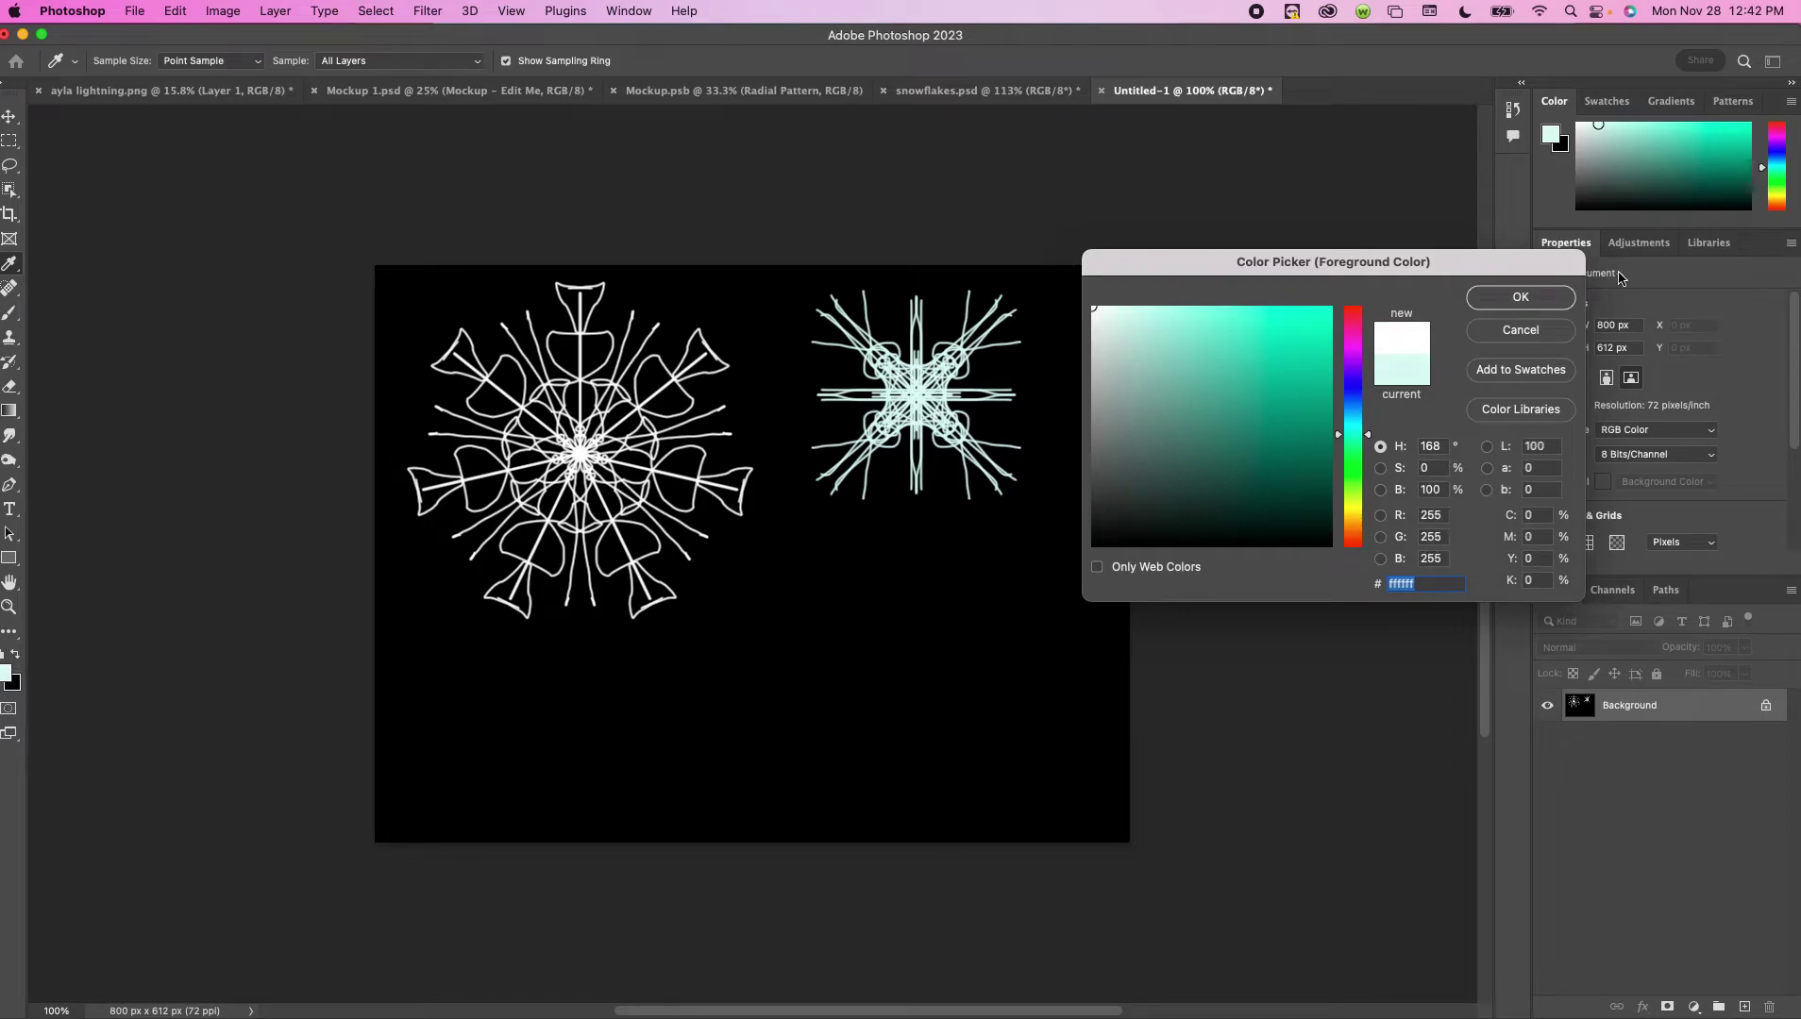
pyautogui.click(1555, 292)
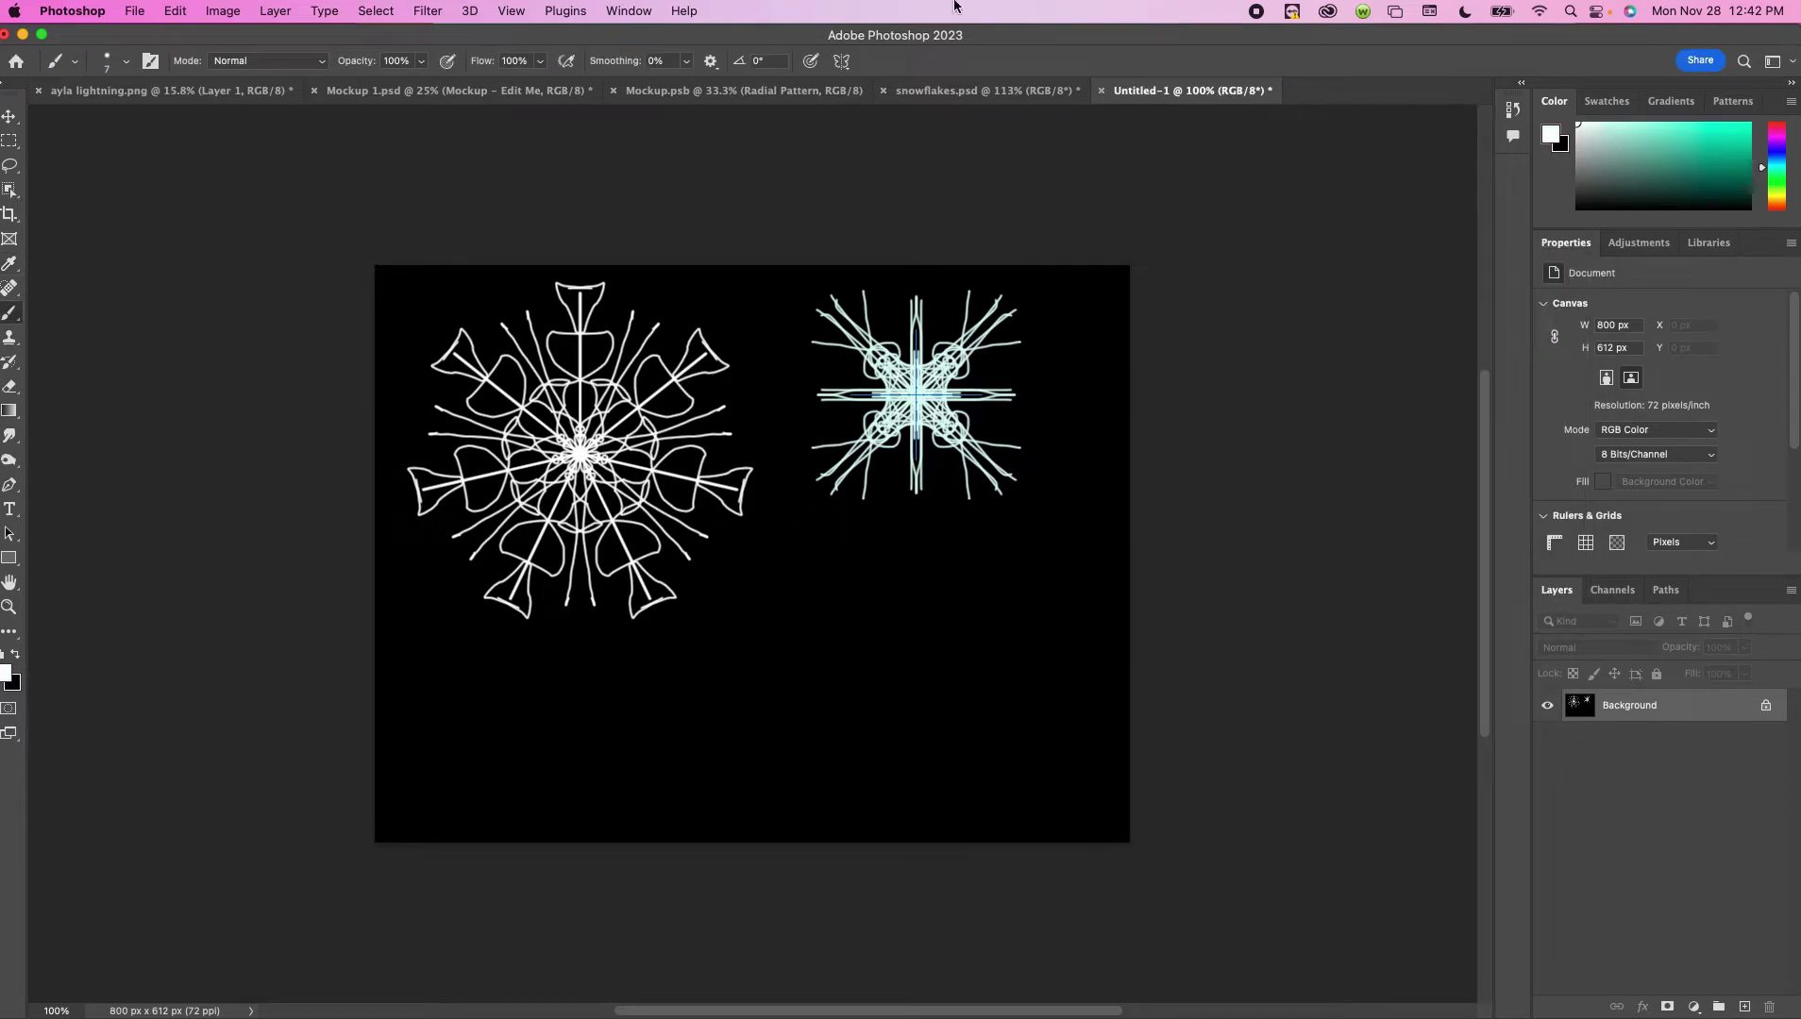
# Apply 6-segment Radial symmetry, shrunk to about half and moved lower-right
pyautogui.click(843, 63)
pyautogui.click(967, 265)
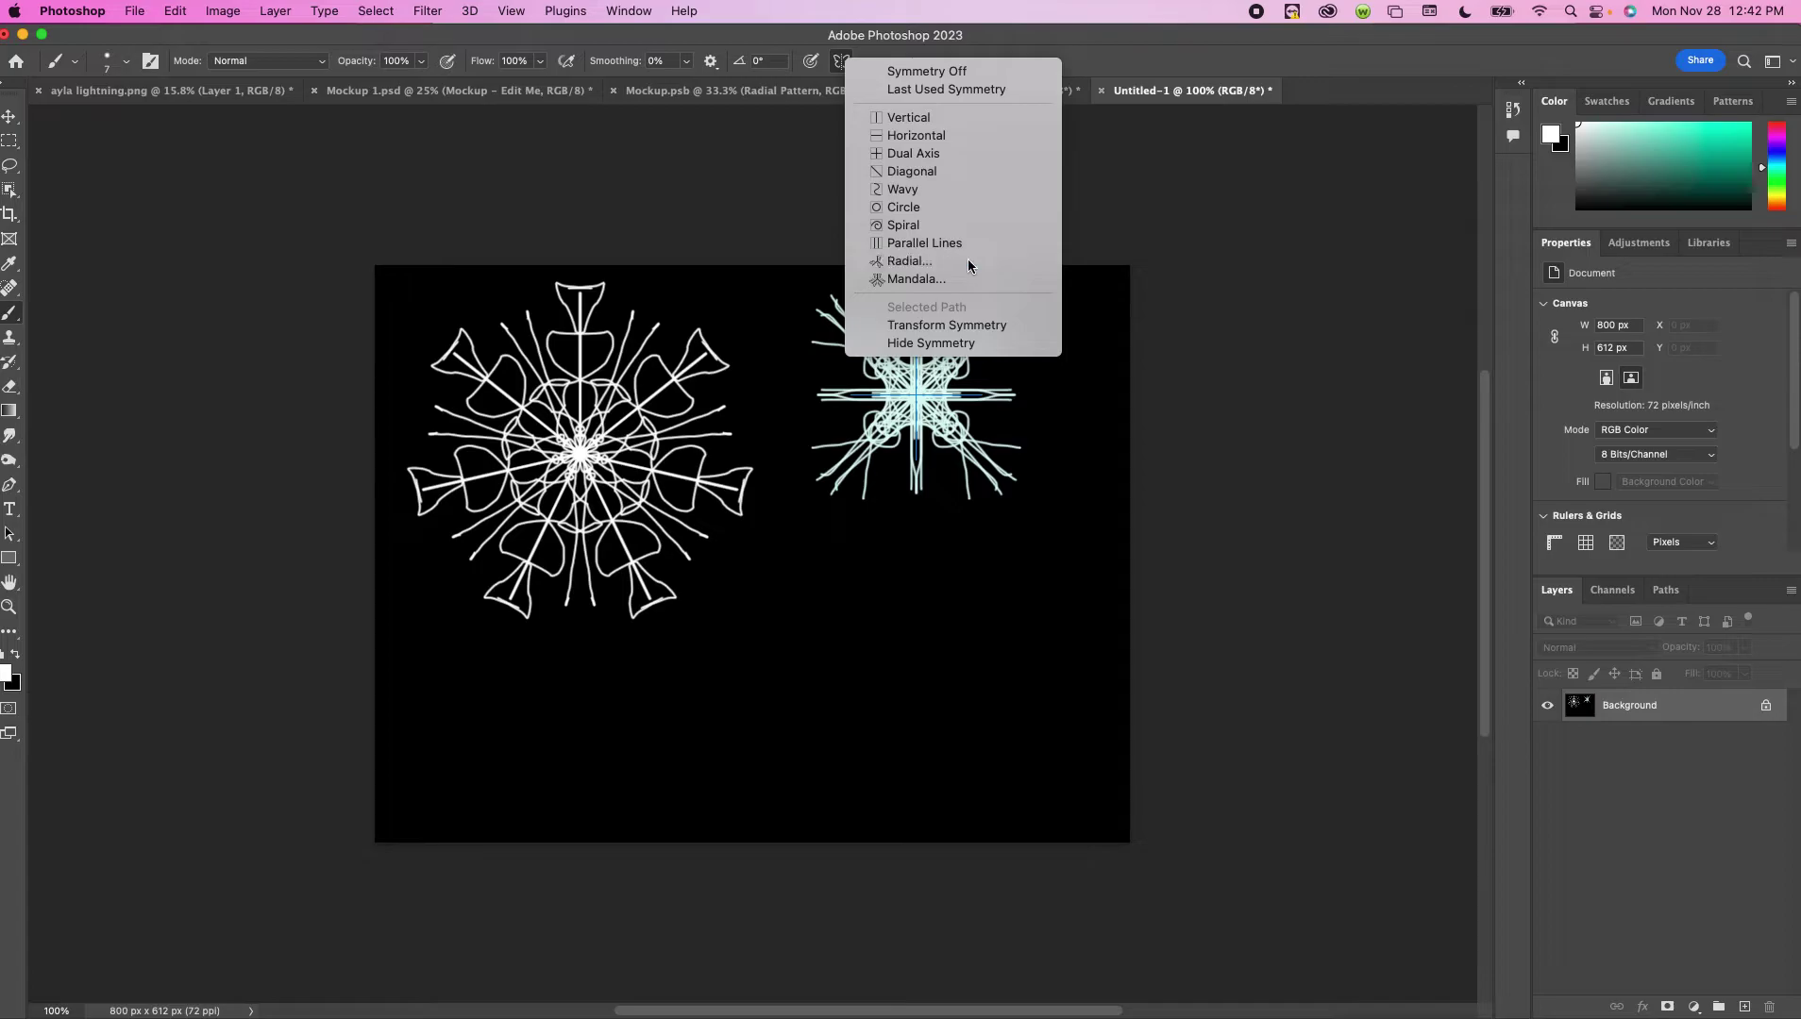
pyautogui.moveTo(822, 518); pyautogui.dragTo(842, 518)
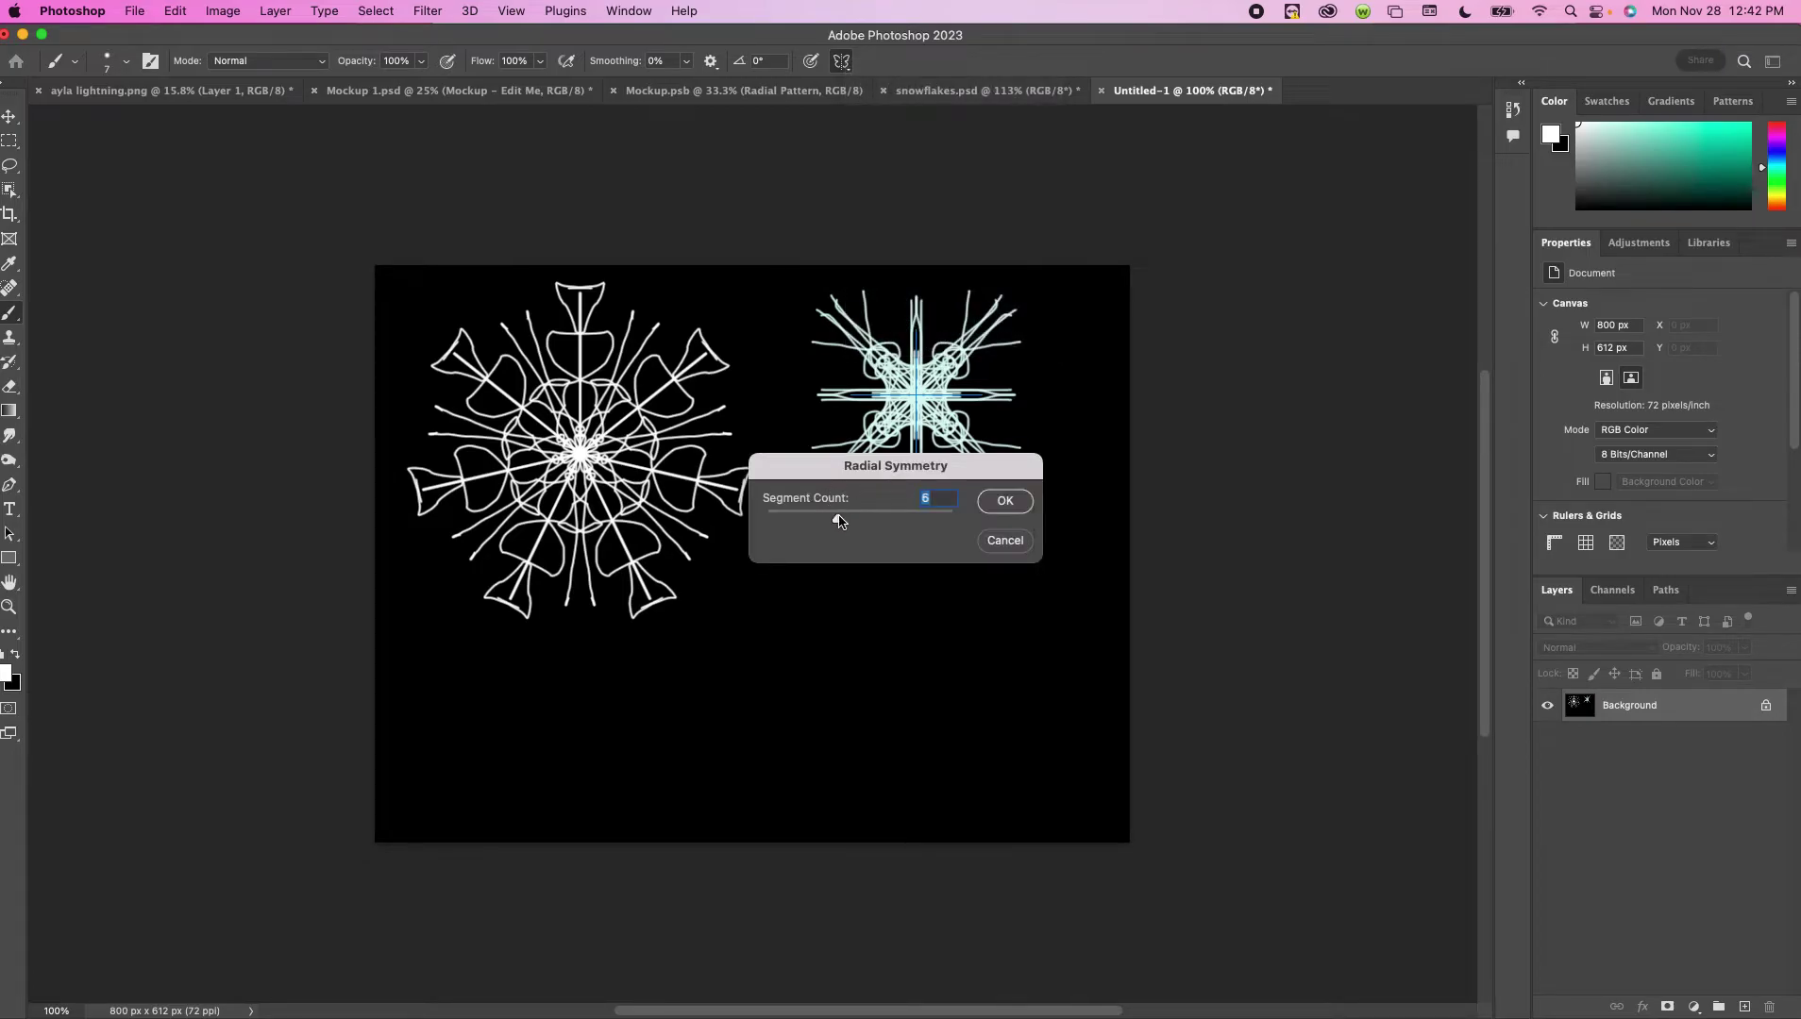
pyautogui.click(1004, 500)
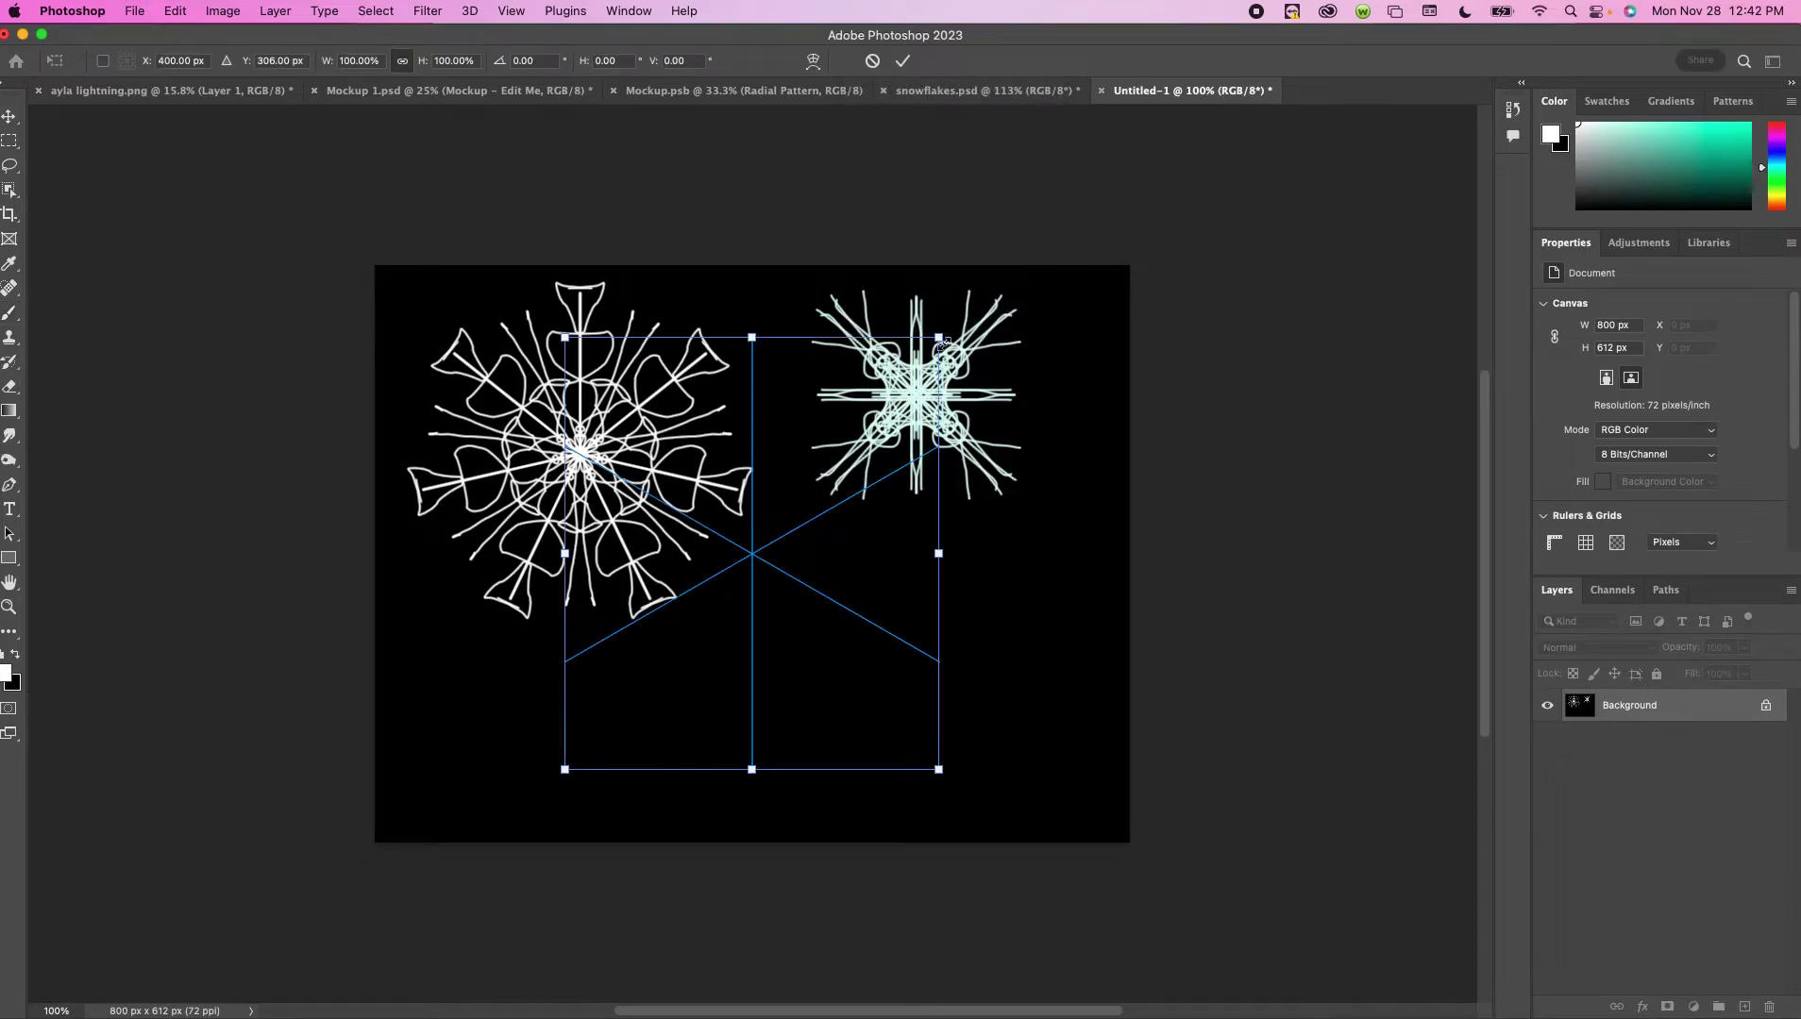
pyautogui.moveTo(939, 337); pyautogui.dragTo(760, 543)
pyautogui.moveTo(654, 659); pyautogui.dragTo(929, 681)
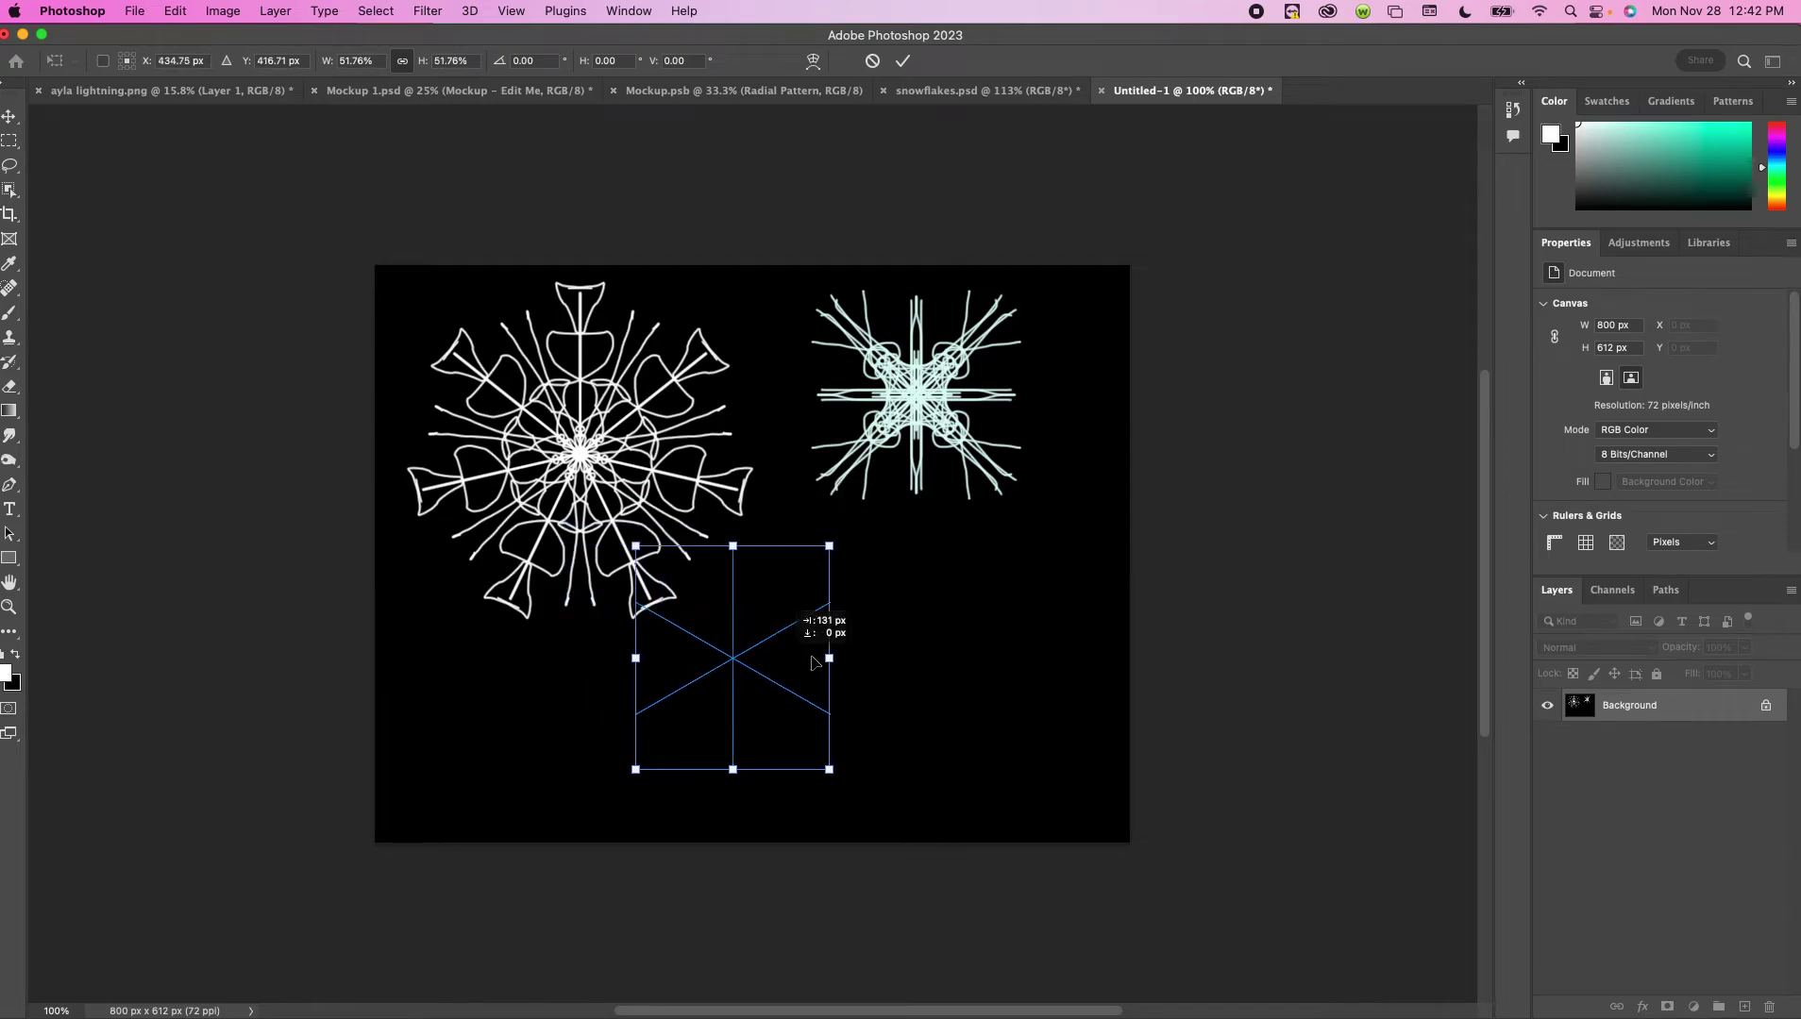
# Paint six-fold white S-strokes, tip blobs, a hexagon outline and D-shaped loops
pyautogui.click(9, 313)
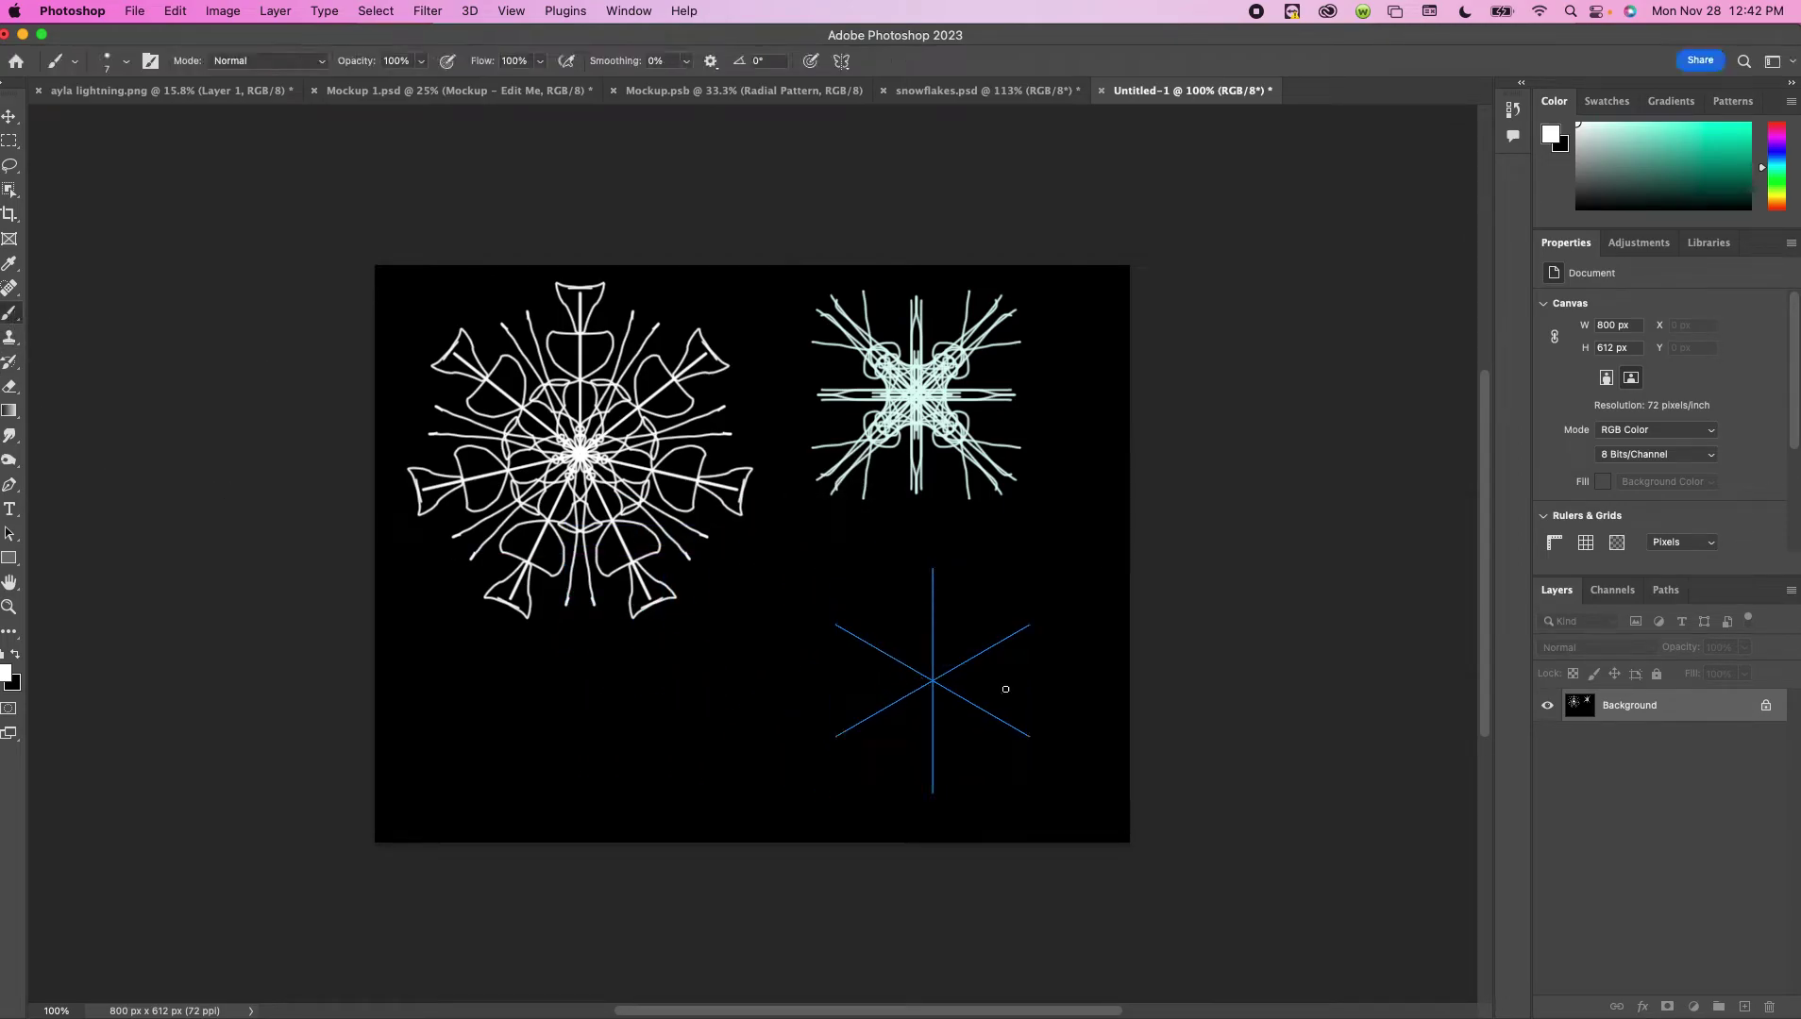
pyautogui.moveTo(858, 621); pyautogui.dragTo(883, 674)
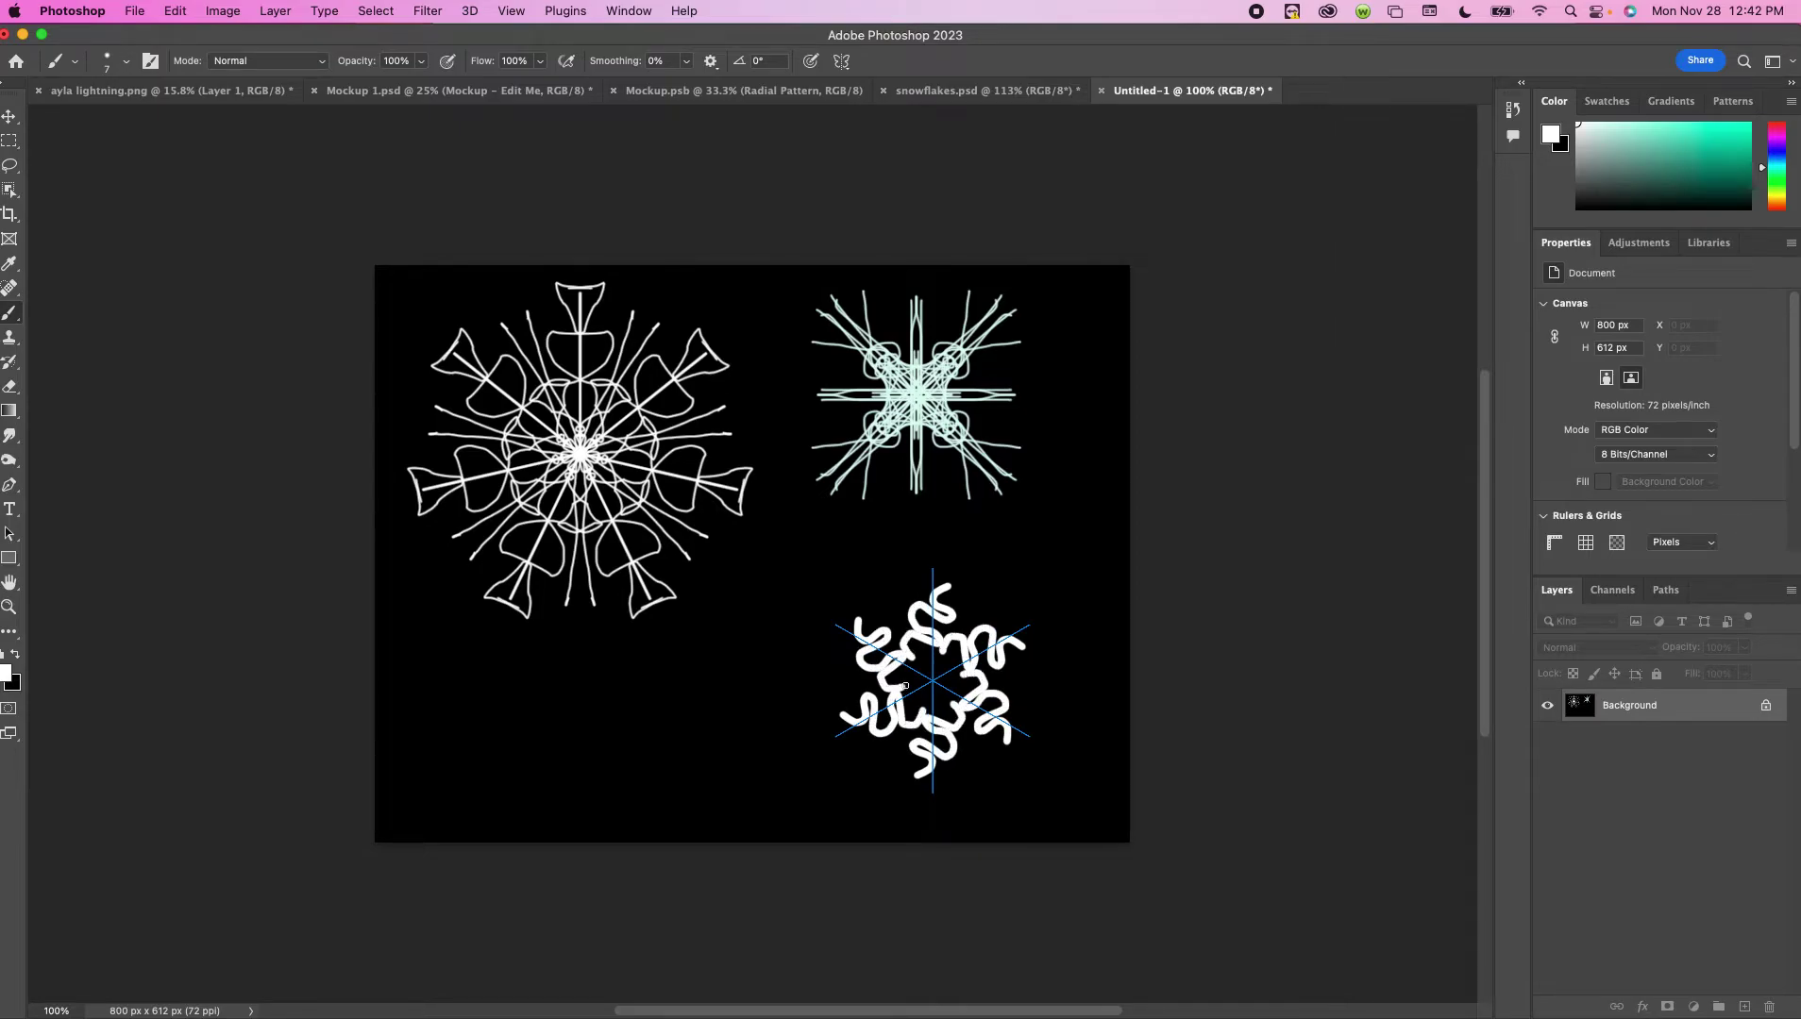
pyautogui.moveTo(883, 674); pyautogui.dragTo(929, 681)
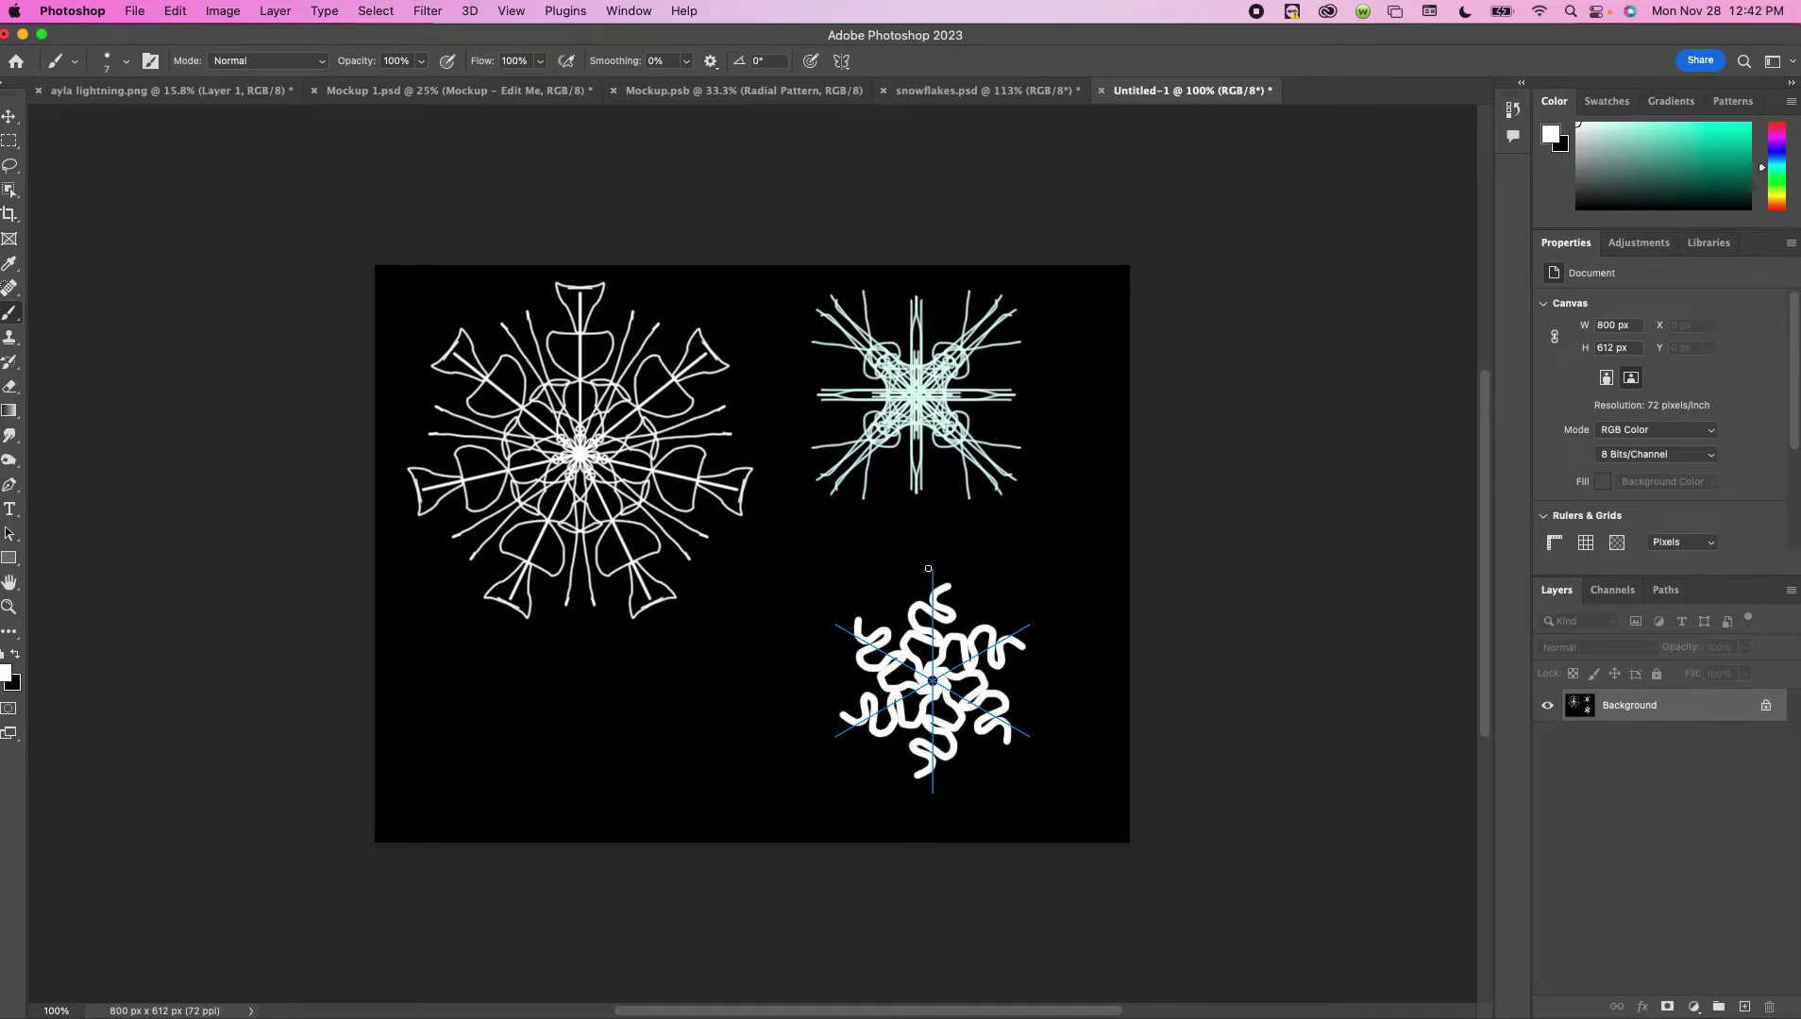
pyautogui.moveTo(929, 560); pyautogui.dragTo(906, 633)
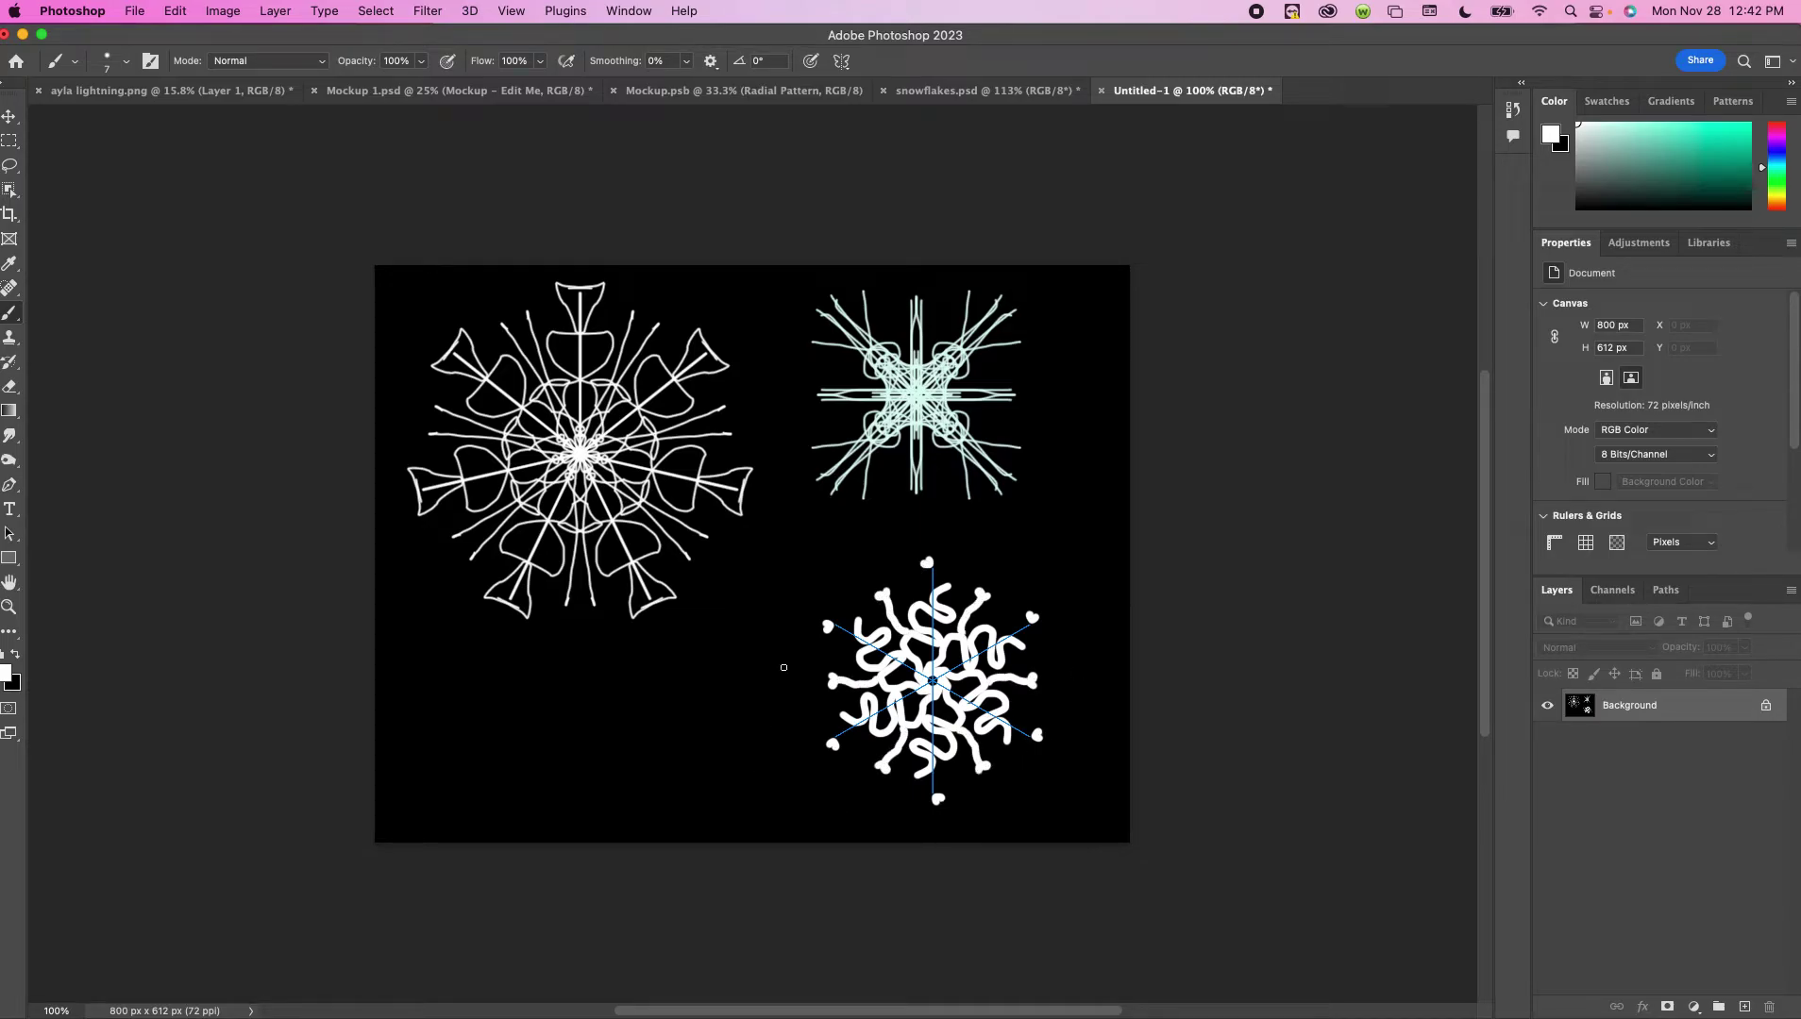
pyautogui.moveTo(826, 627); pyautogui.dragTo(843, 742)
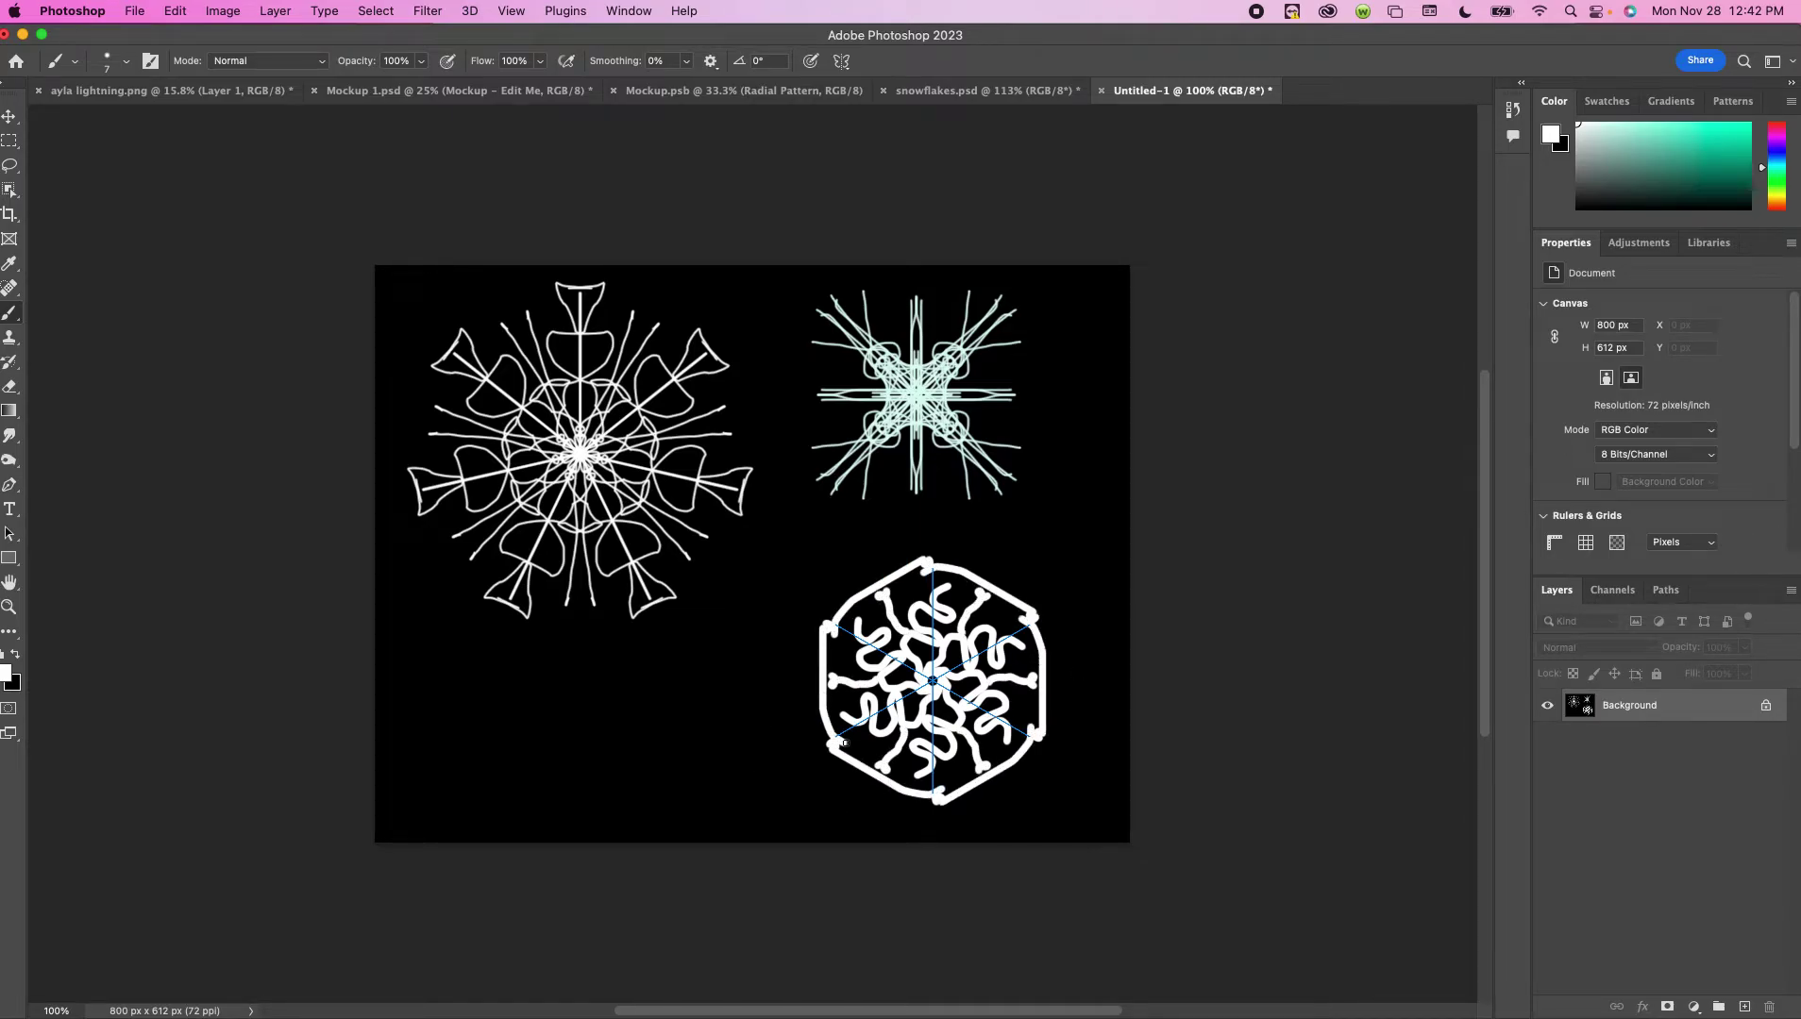
pyautogui.moveTo(834, 578)
pyautogui.mouseDown()
pyautogui.moveTo(854, 545)
pyautogui.moveTo(790, 609)
pyautogui.mouseUp()
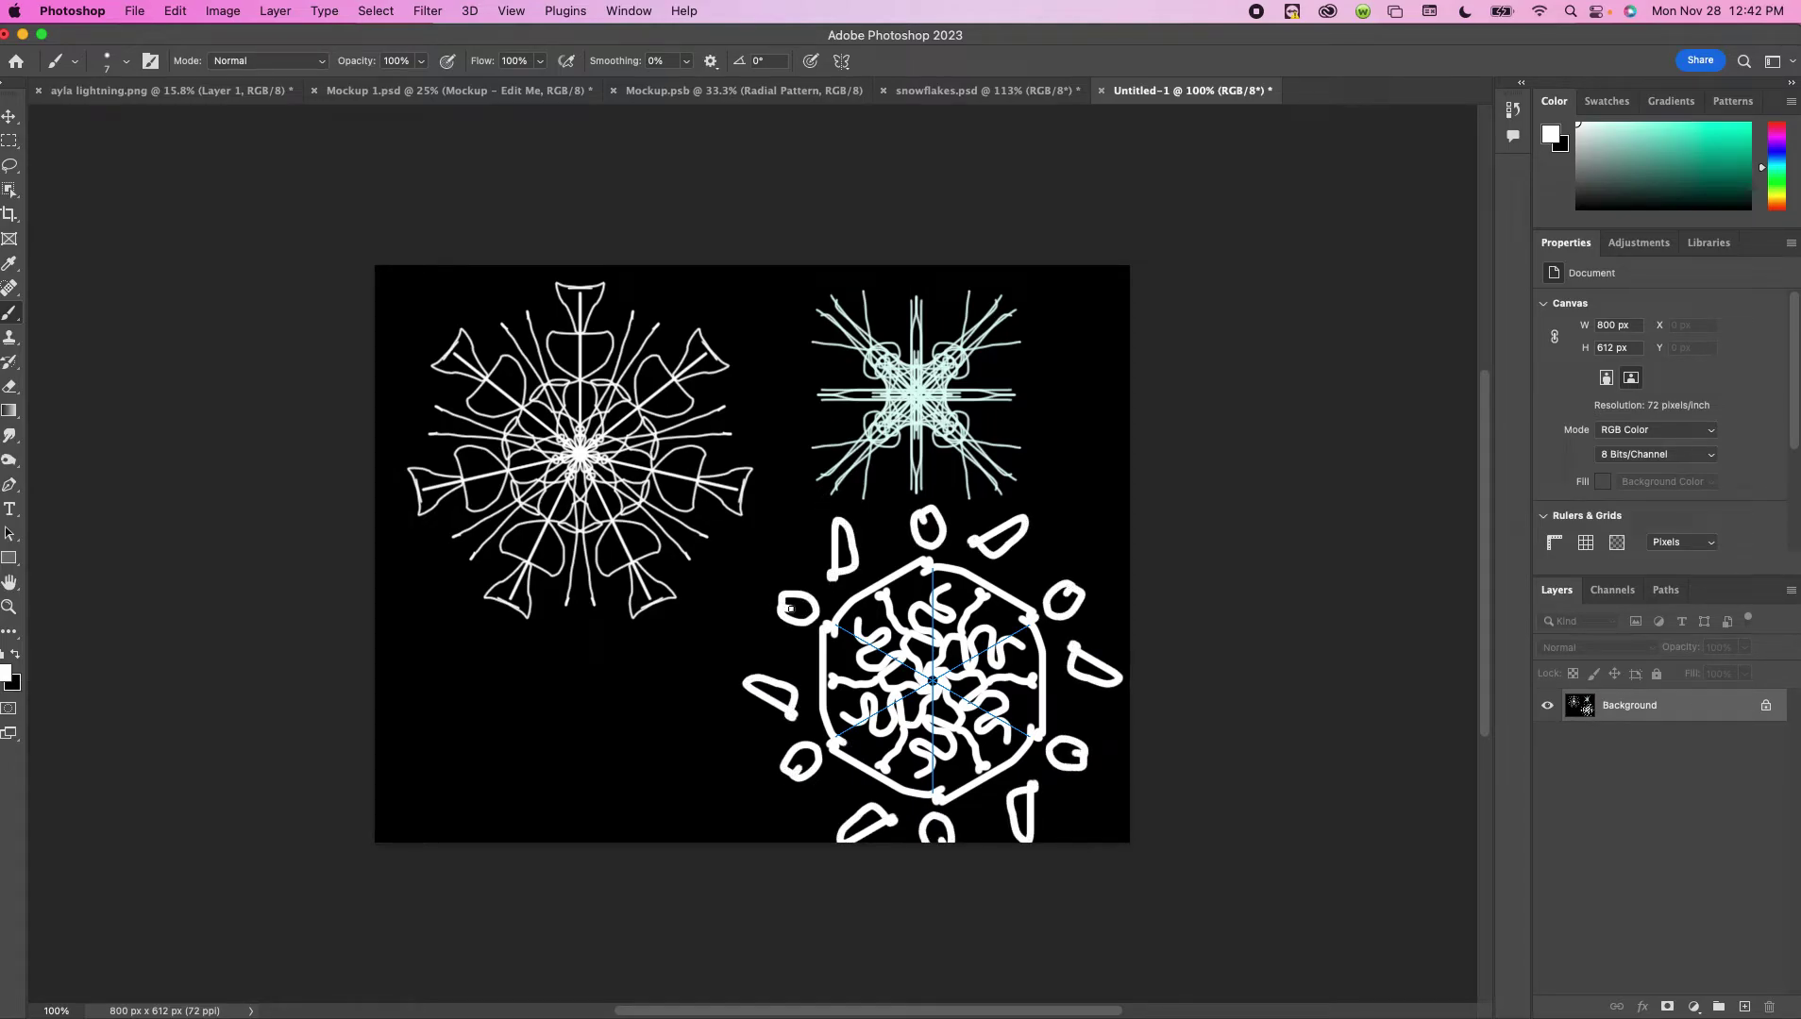
# Undo the loops and hexagon, then add mirrored squiggles around the outer edge
pyautogui.hotkey('ctrl', 'z')
pyautogui.hotkey('ctrl', 'z')
pyautogui.hotkey('ctrl', 'z')
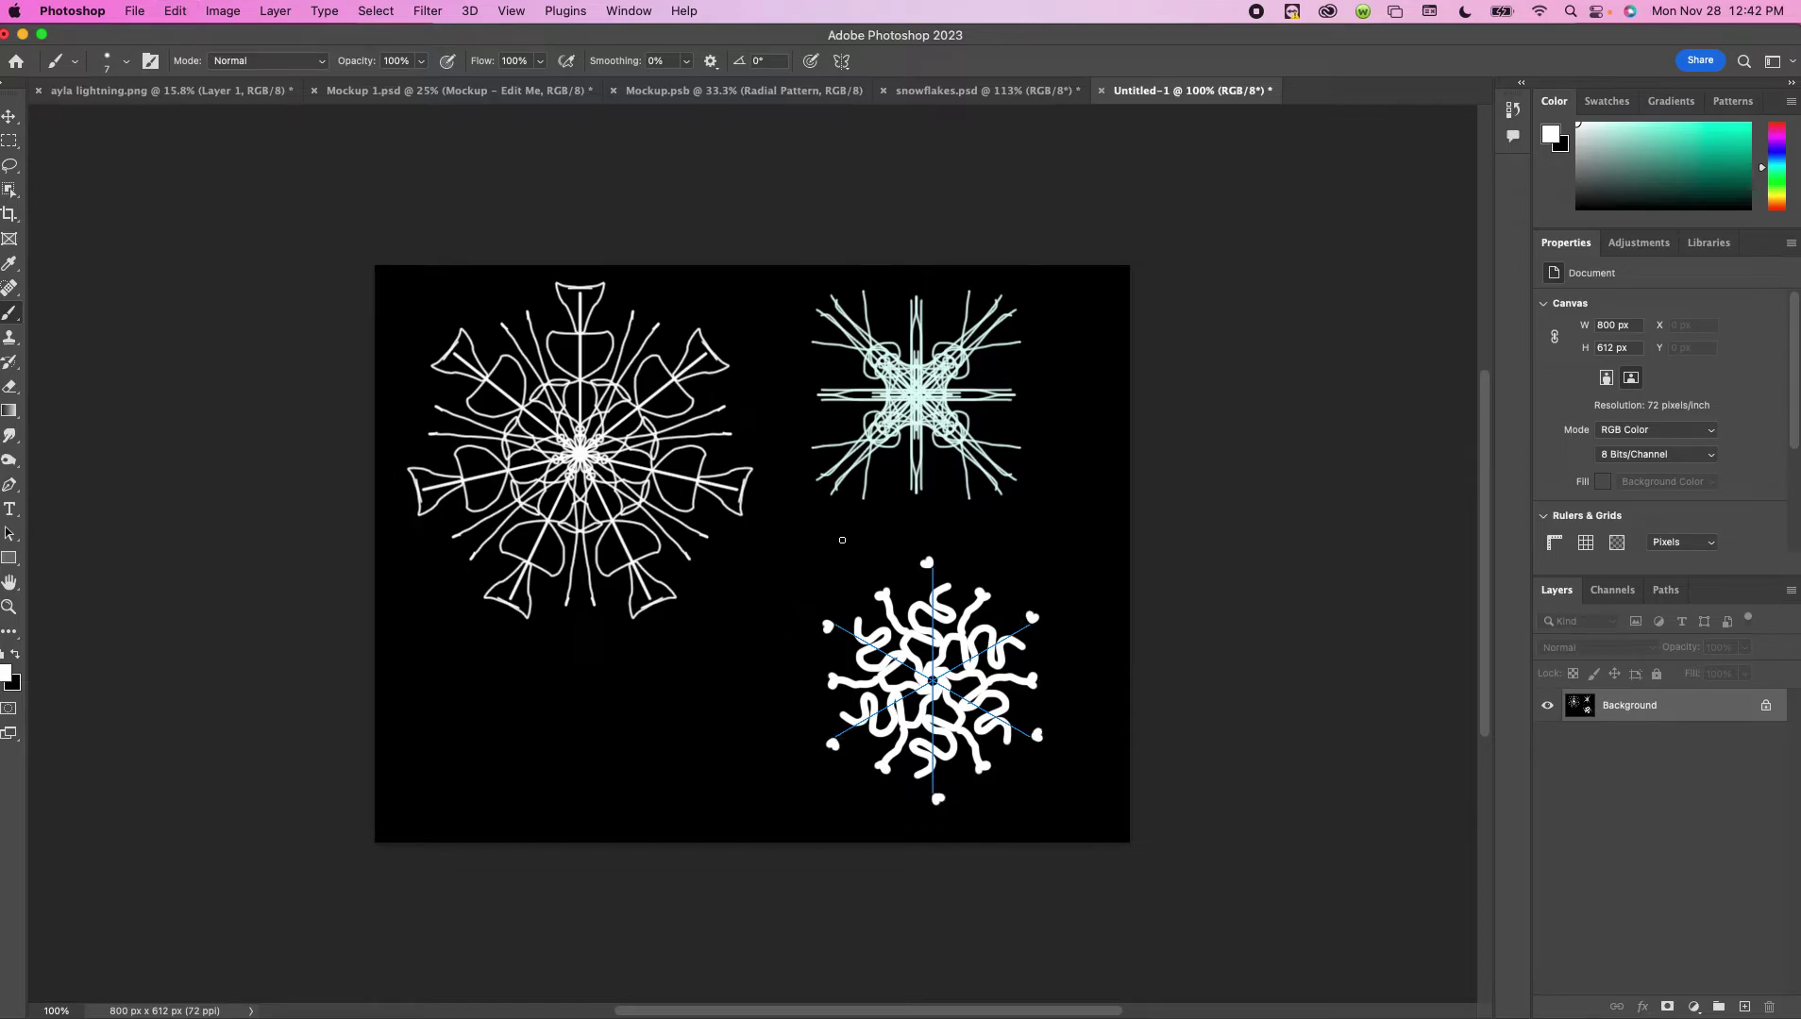
pyautogui.moveTo(846, 548); pyautogui.dragTo(889, 579)
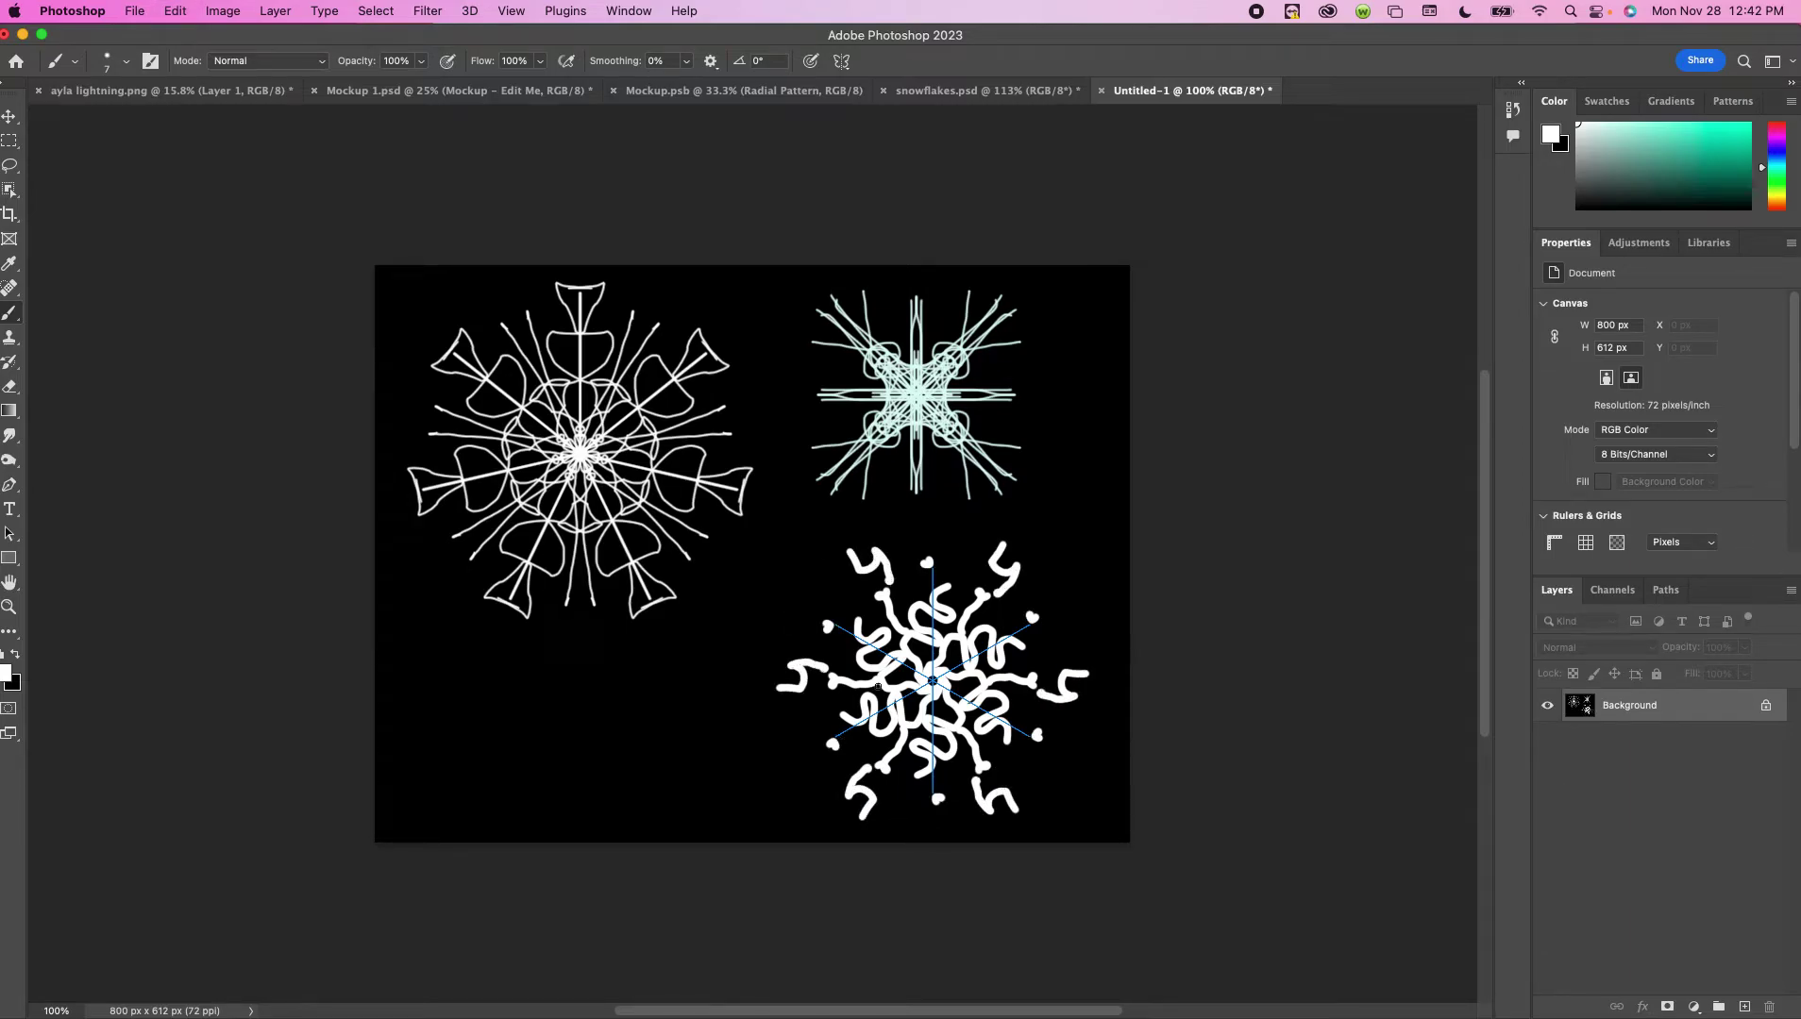
pyautogui.click(9, 116)
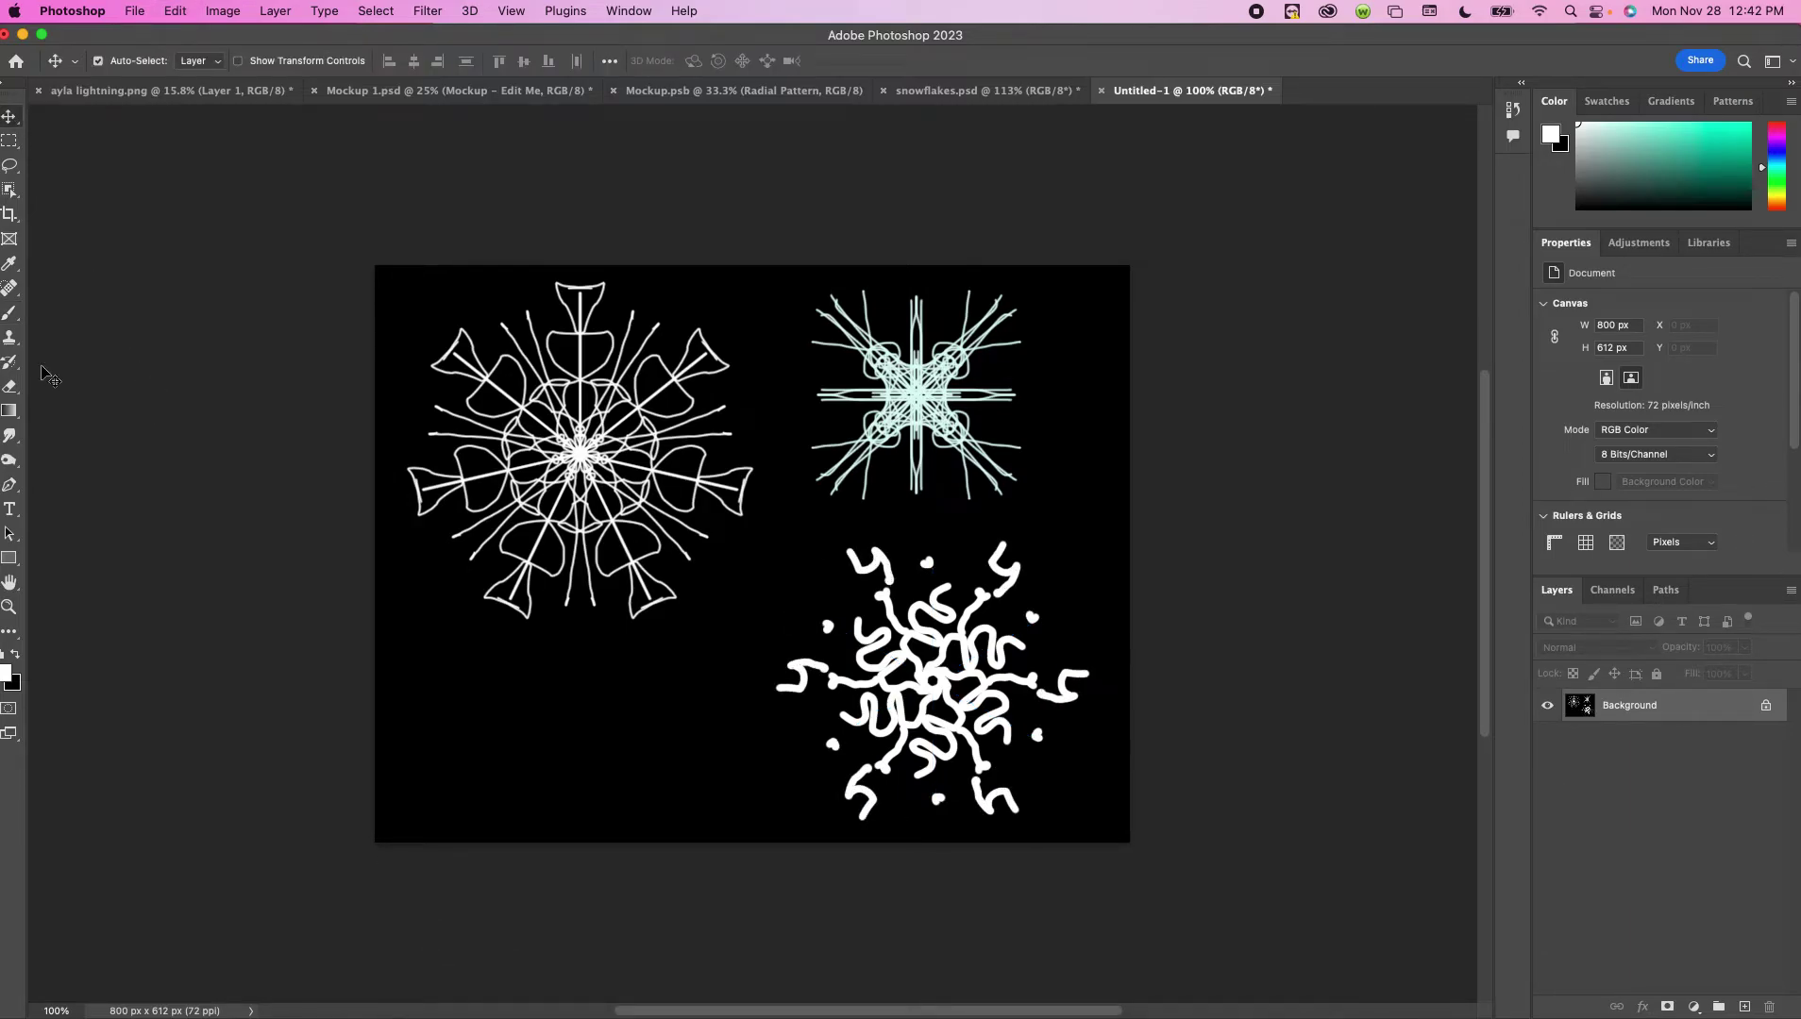
# Set the foreground colour to pale mint #c5fdf2 with the Brush tool active
pyautogui.click(9, 312)
pyautogui.click(7, 671)
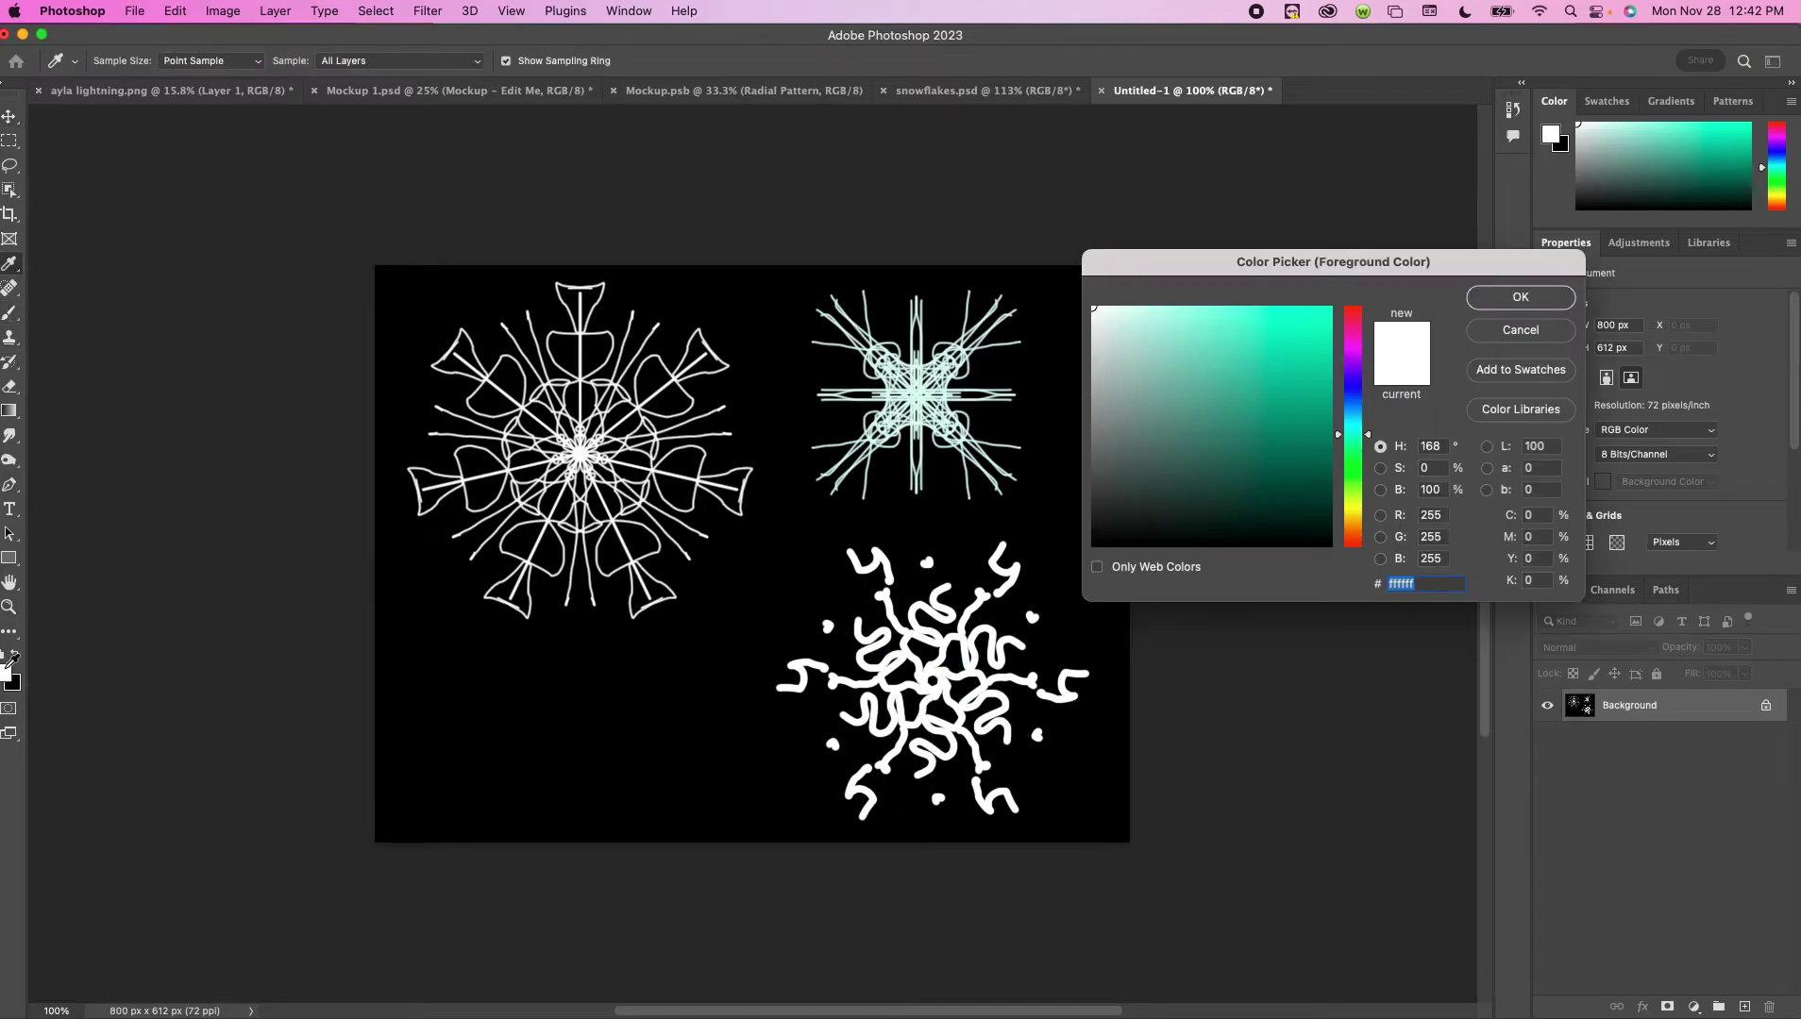
pyautogui.click(1143, 308)
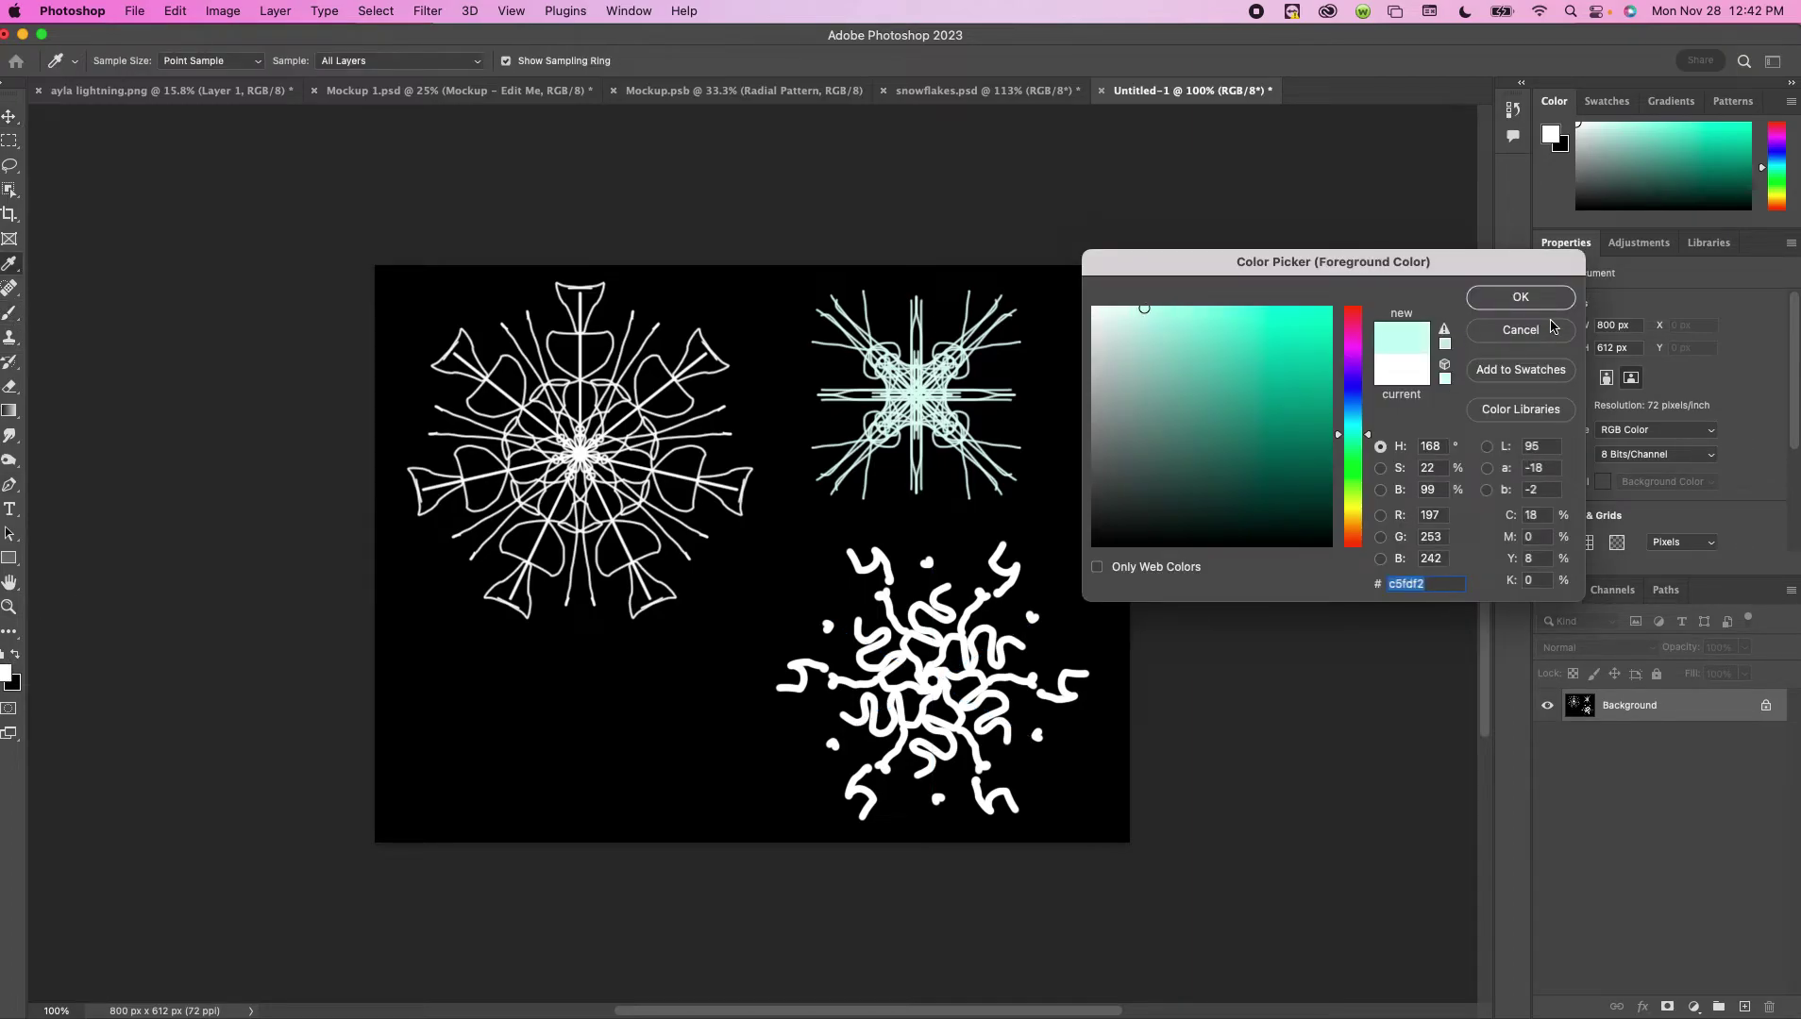
pyautogui.click(1521, 298)
# Apply 5-segment Mandala symmetry, scaled small and placed in the lower-left
pyautogui.click(841, 61)
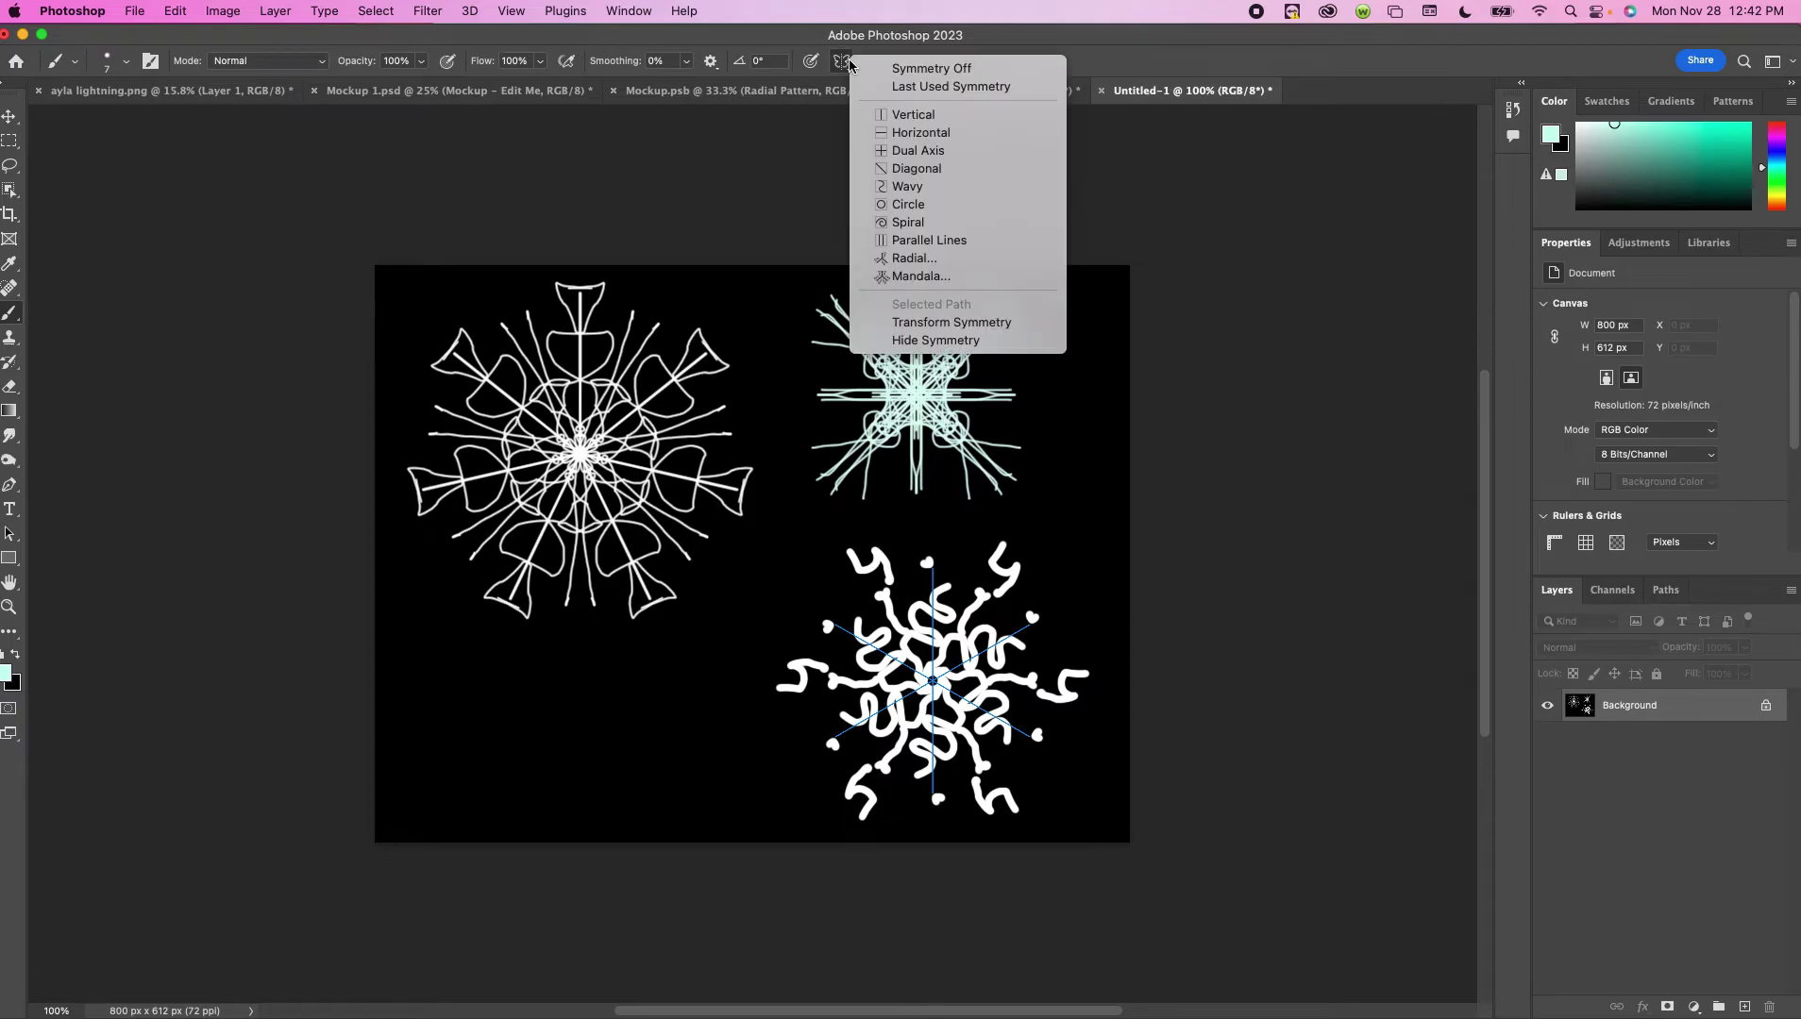
pyautogui.click(957, 280)
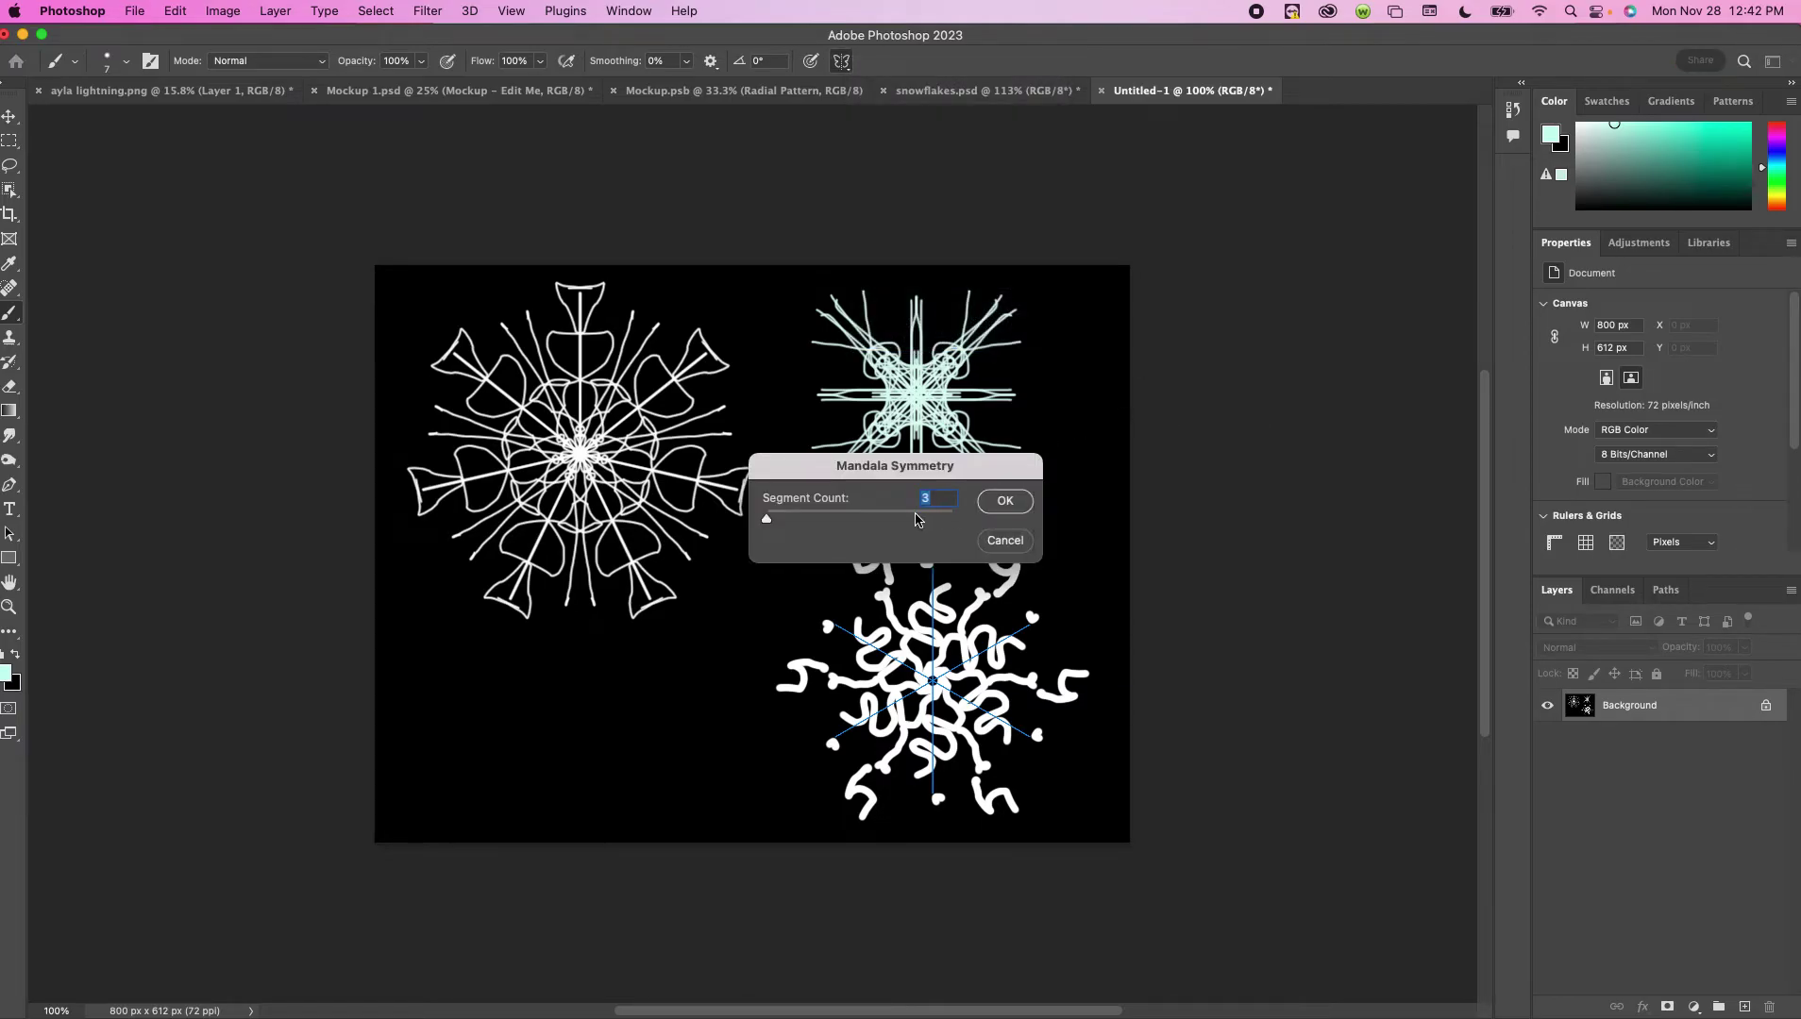
pyautogui.moveTo(767, 520); pyautogui.dragTo(817, 520)
pyautogui.click(1018, 508)
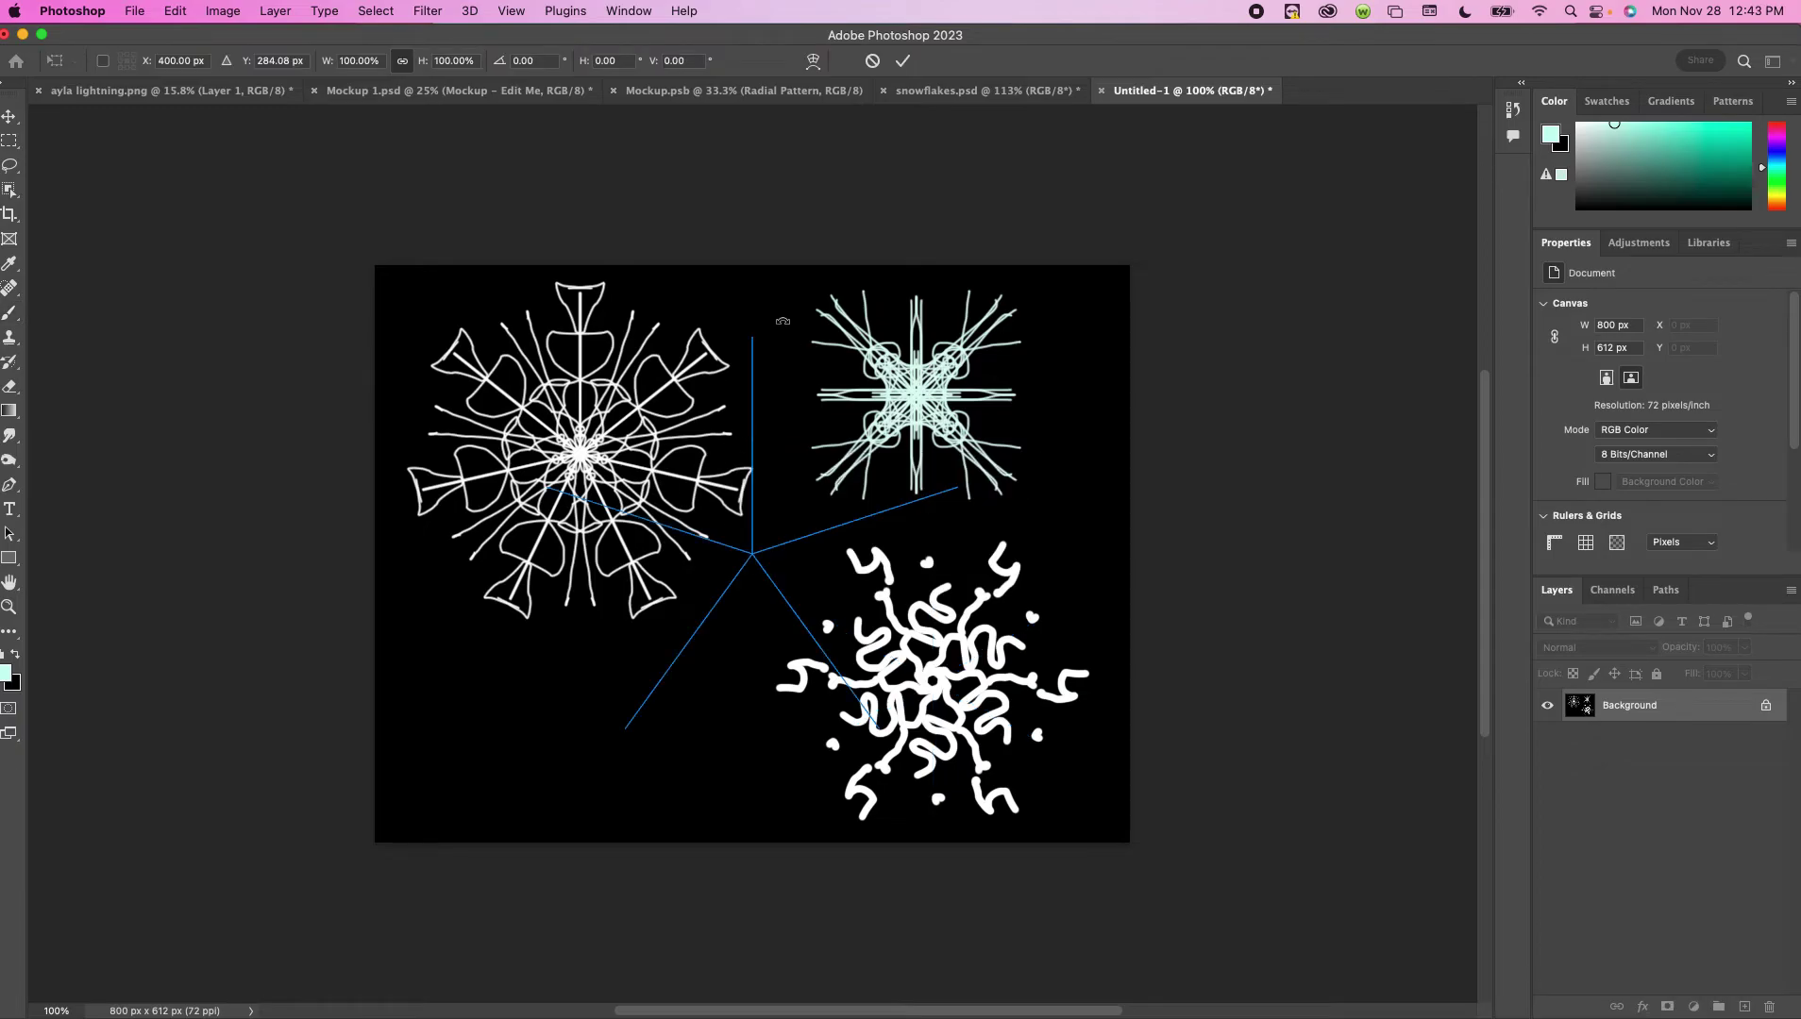
pyautogui.moveTo(752, 355)
pyautogui.mouseDown()
pyautogui.moveTo(823, 501)
pyautogui.moveTo(598, 742)
pyautogui.mouseUp()
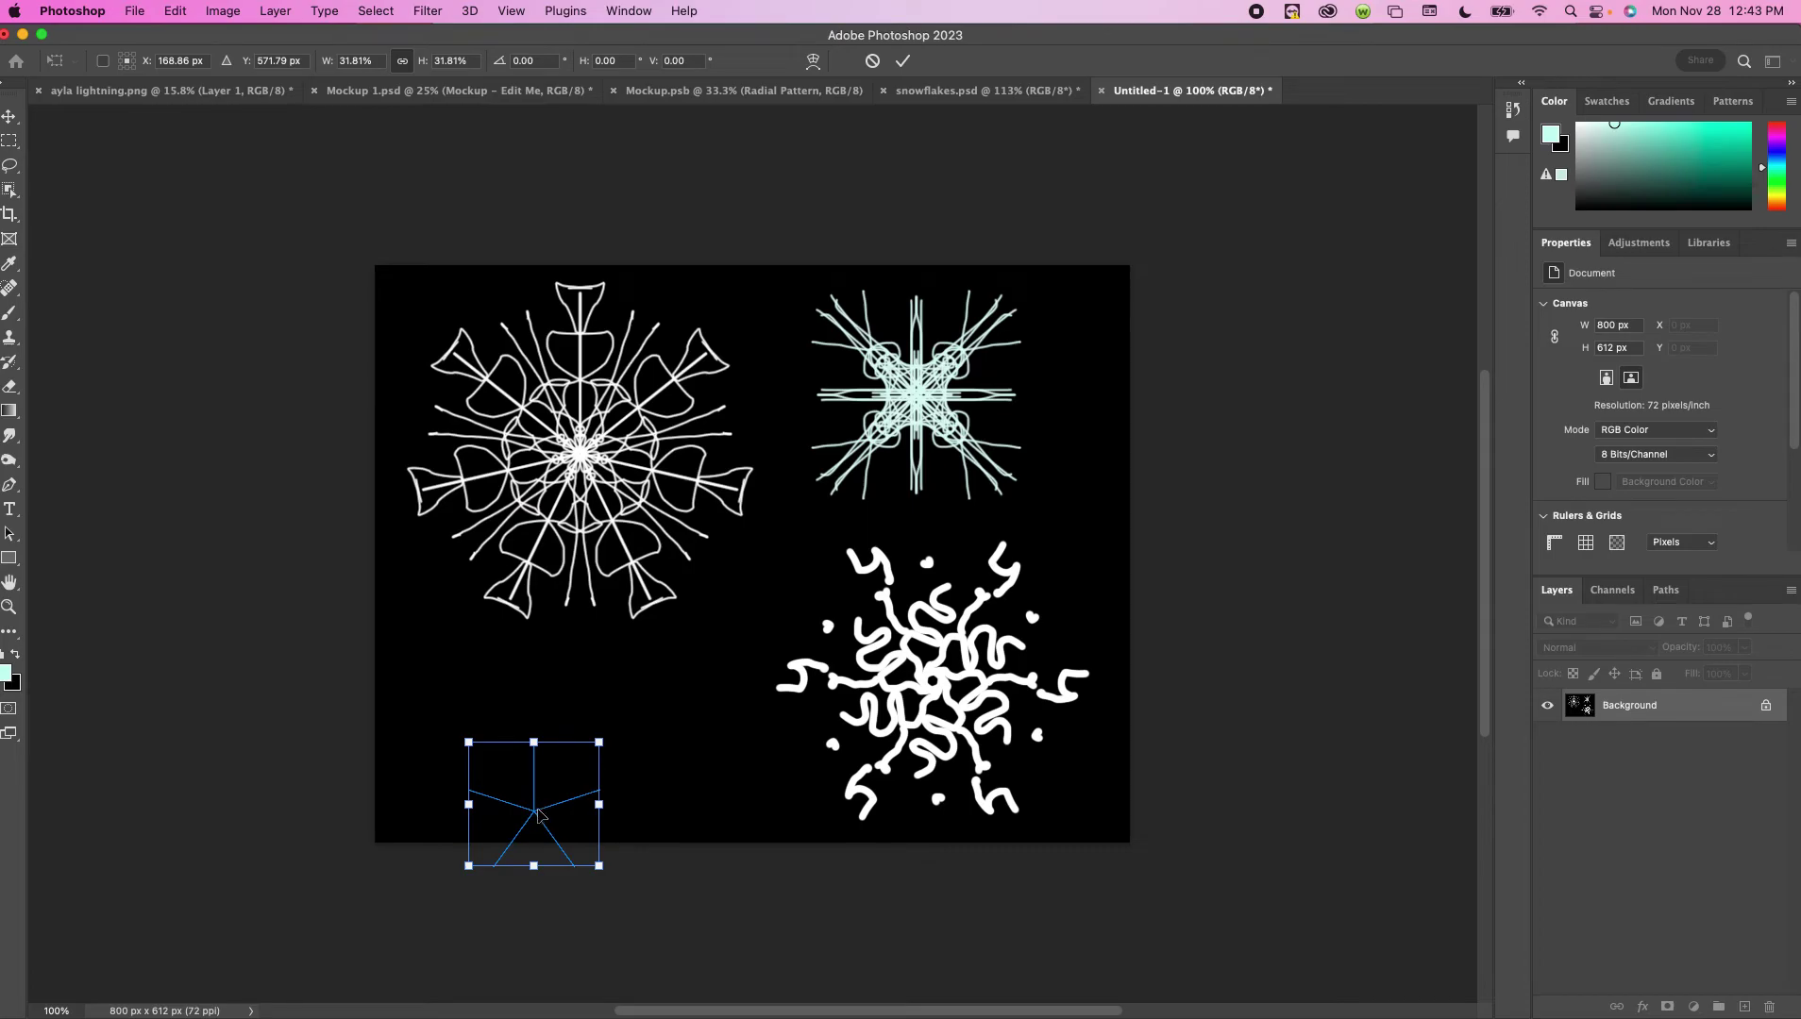
pyautogui.moveTo(538, 813); pyautogui.dragTo(567, 747)
# Set the brush to 1 px and paint fine five-fold pale mint loops and small stars
pyautogui.click(9, 315)
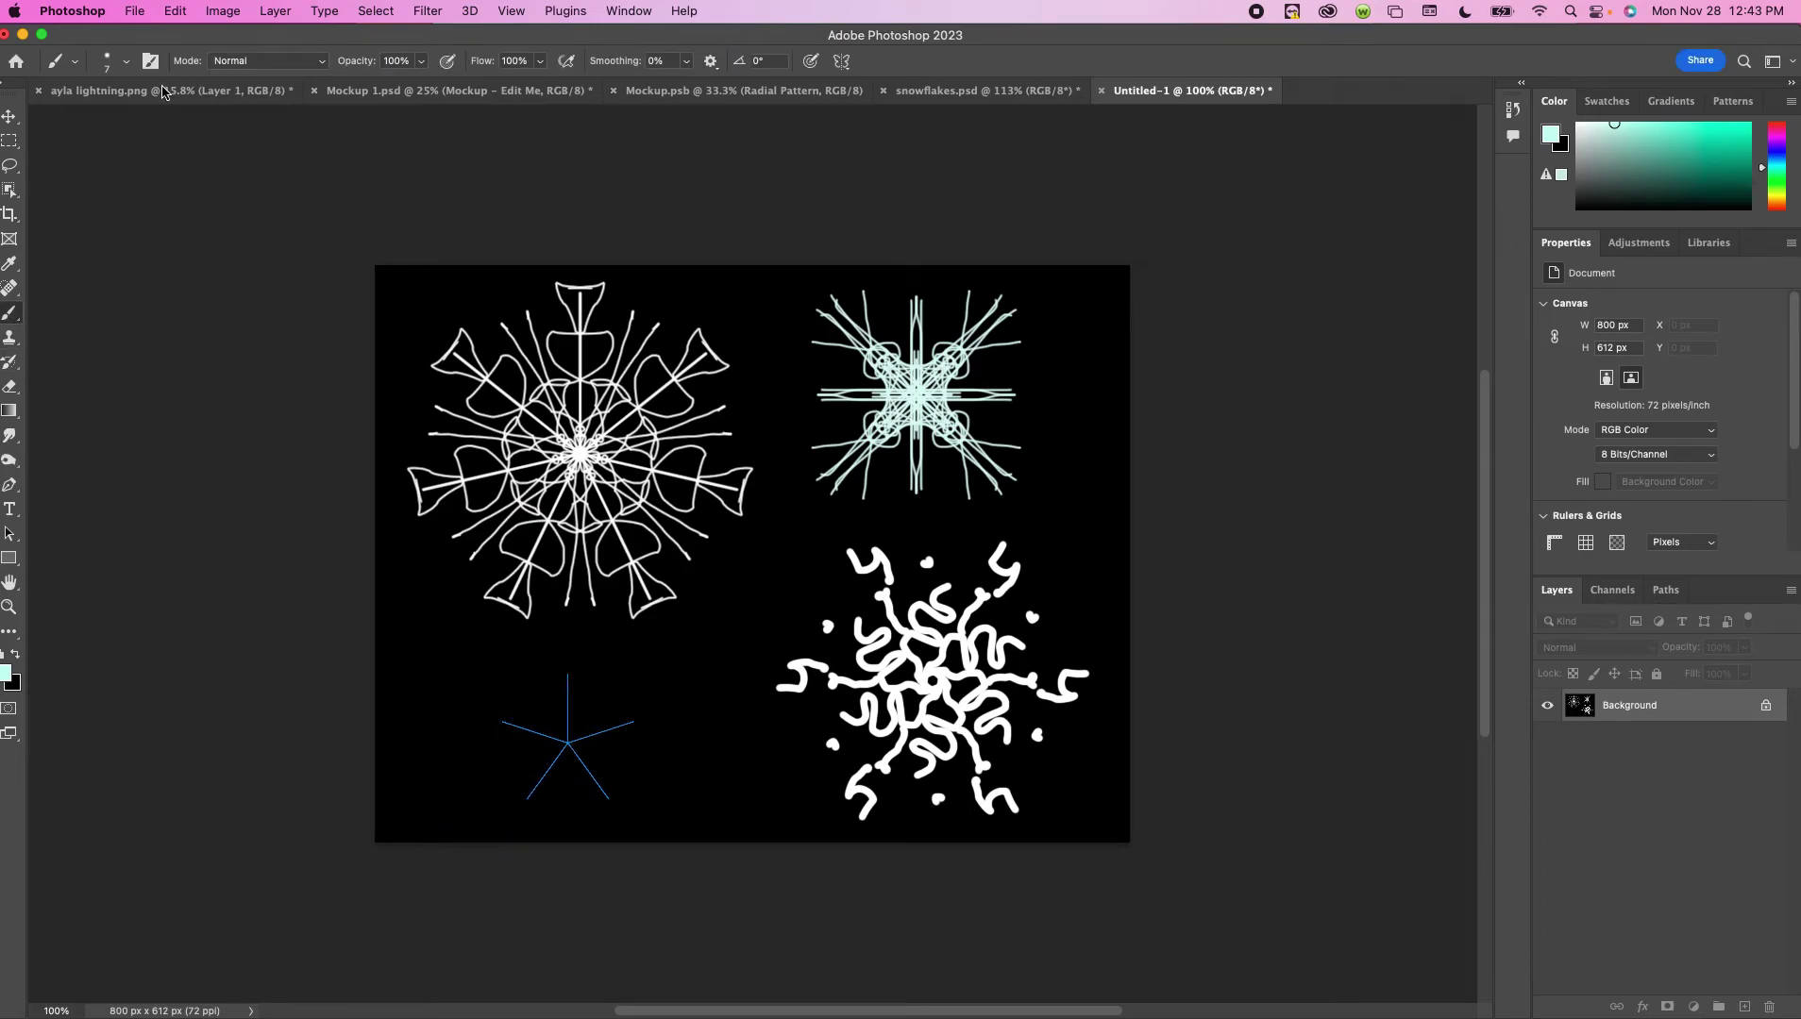
pyautogui.click(126, 61)
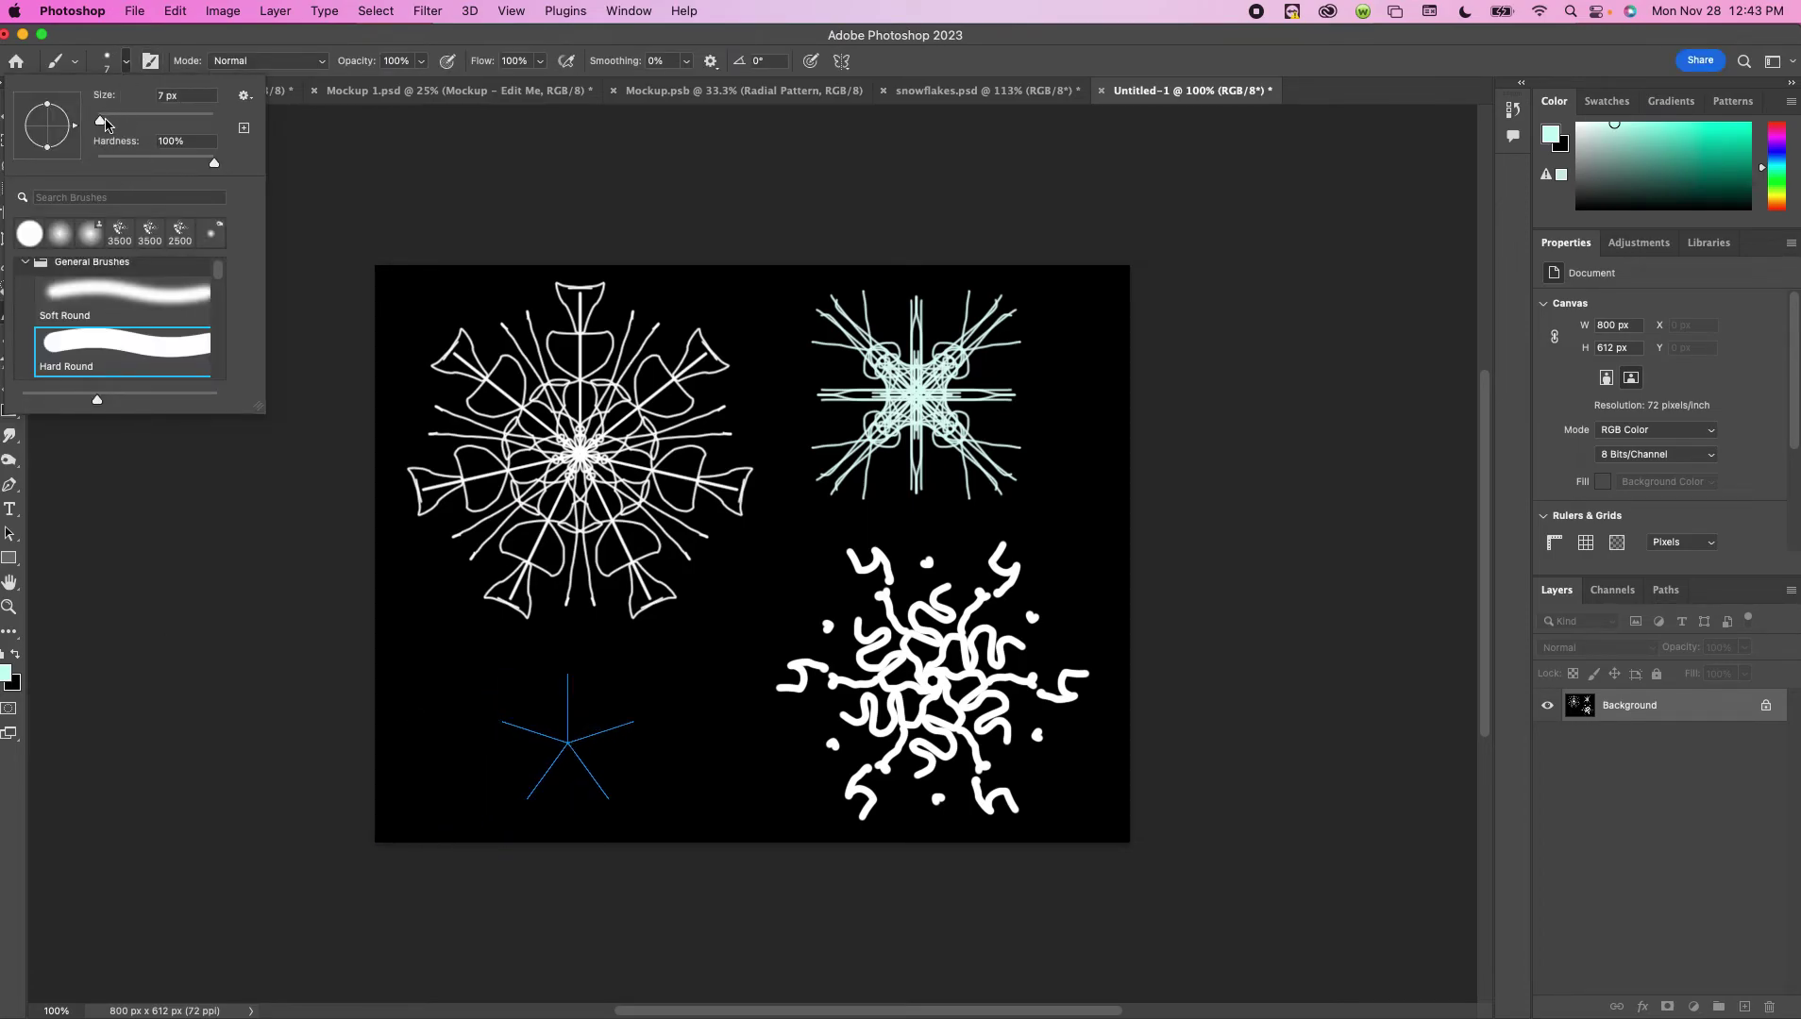
pyautogui.moveTo(100, 120); pyautogui.dragTo(95, 121)
pyautogui.moveTo(537, 715)
pyautogui.mouseDown()
pyautogui.moveTo(577, 731)
pyautogui.moveTo(558, 671)
pyautogui.mouseUp()
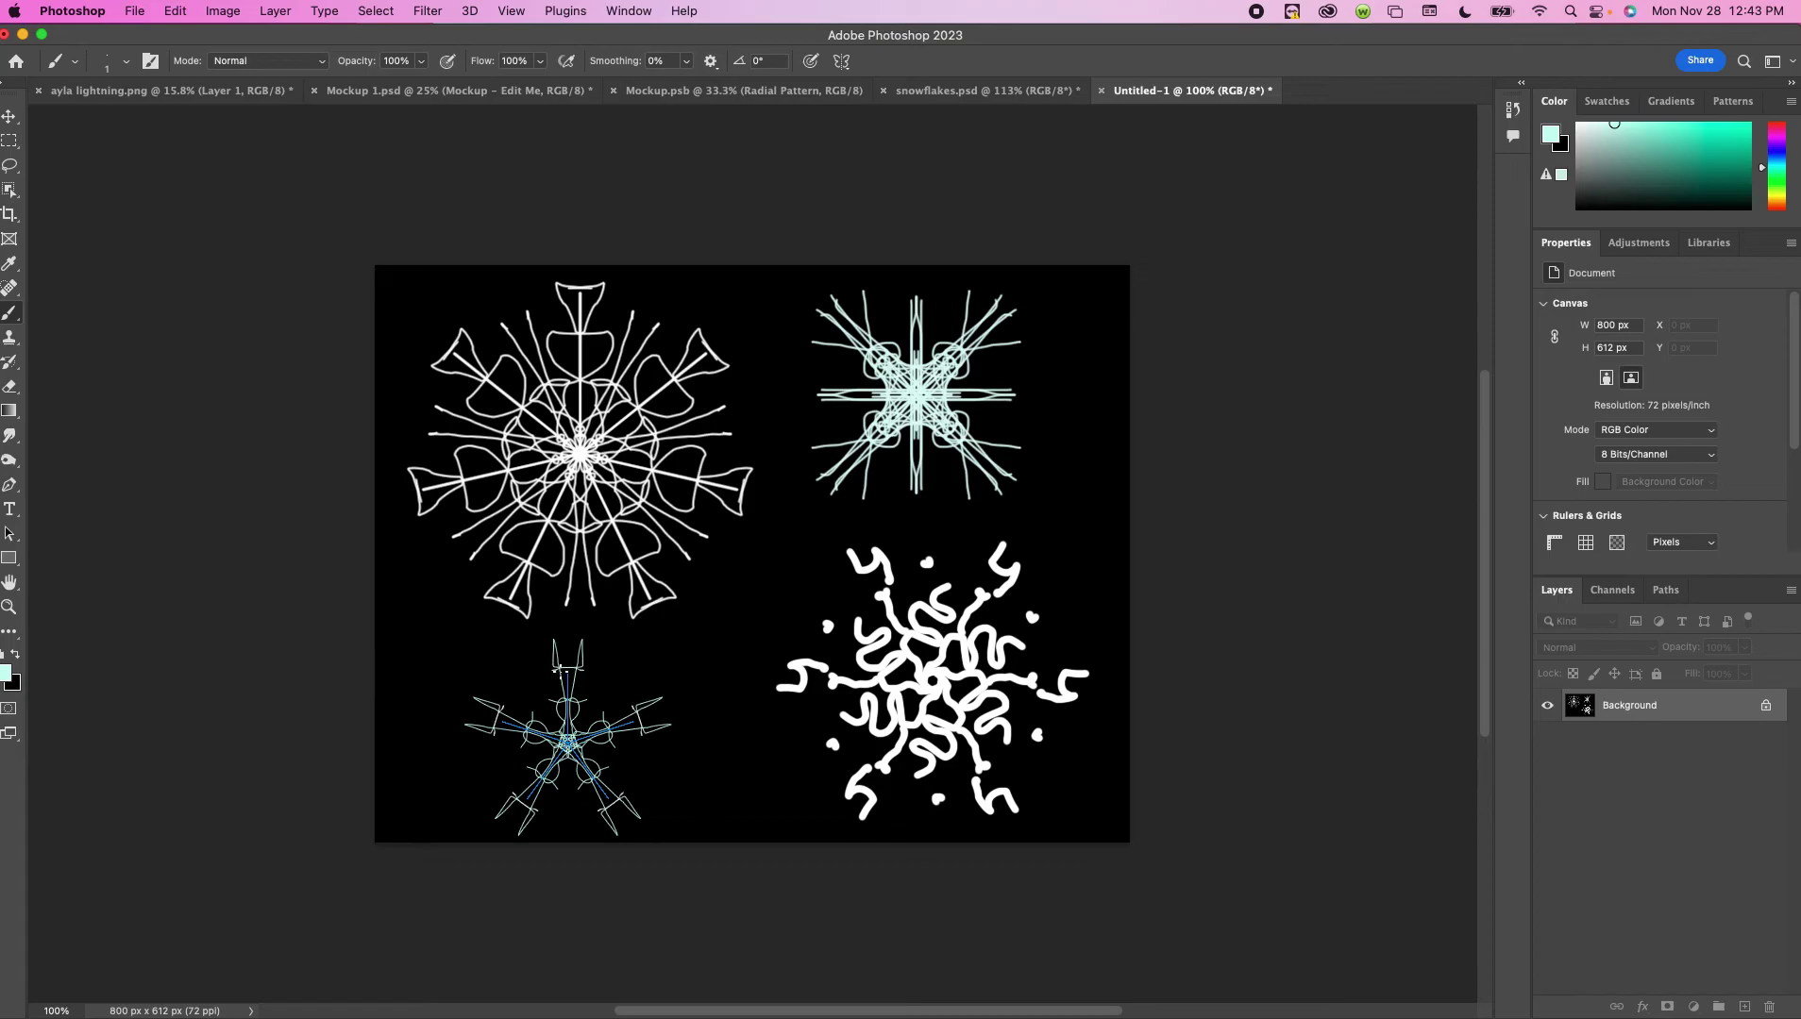
pyautogui.moveTo(528, 690); pyautogui.dragTo(532, 697)
# Save the snowflake artwork locally as a Photoshop file named snowflake.psd via Save As
pyautogui.click(109, 7)
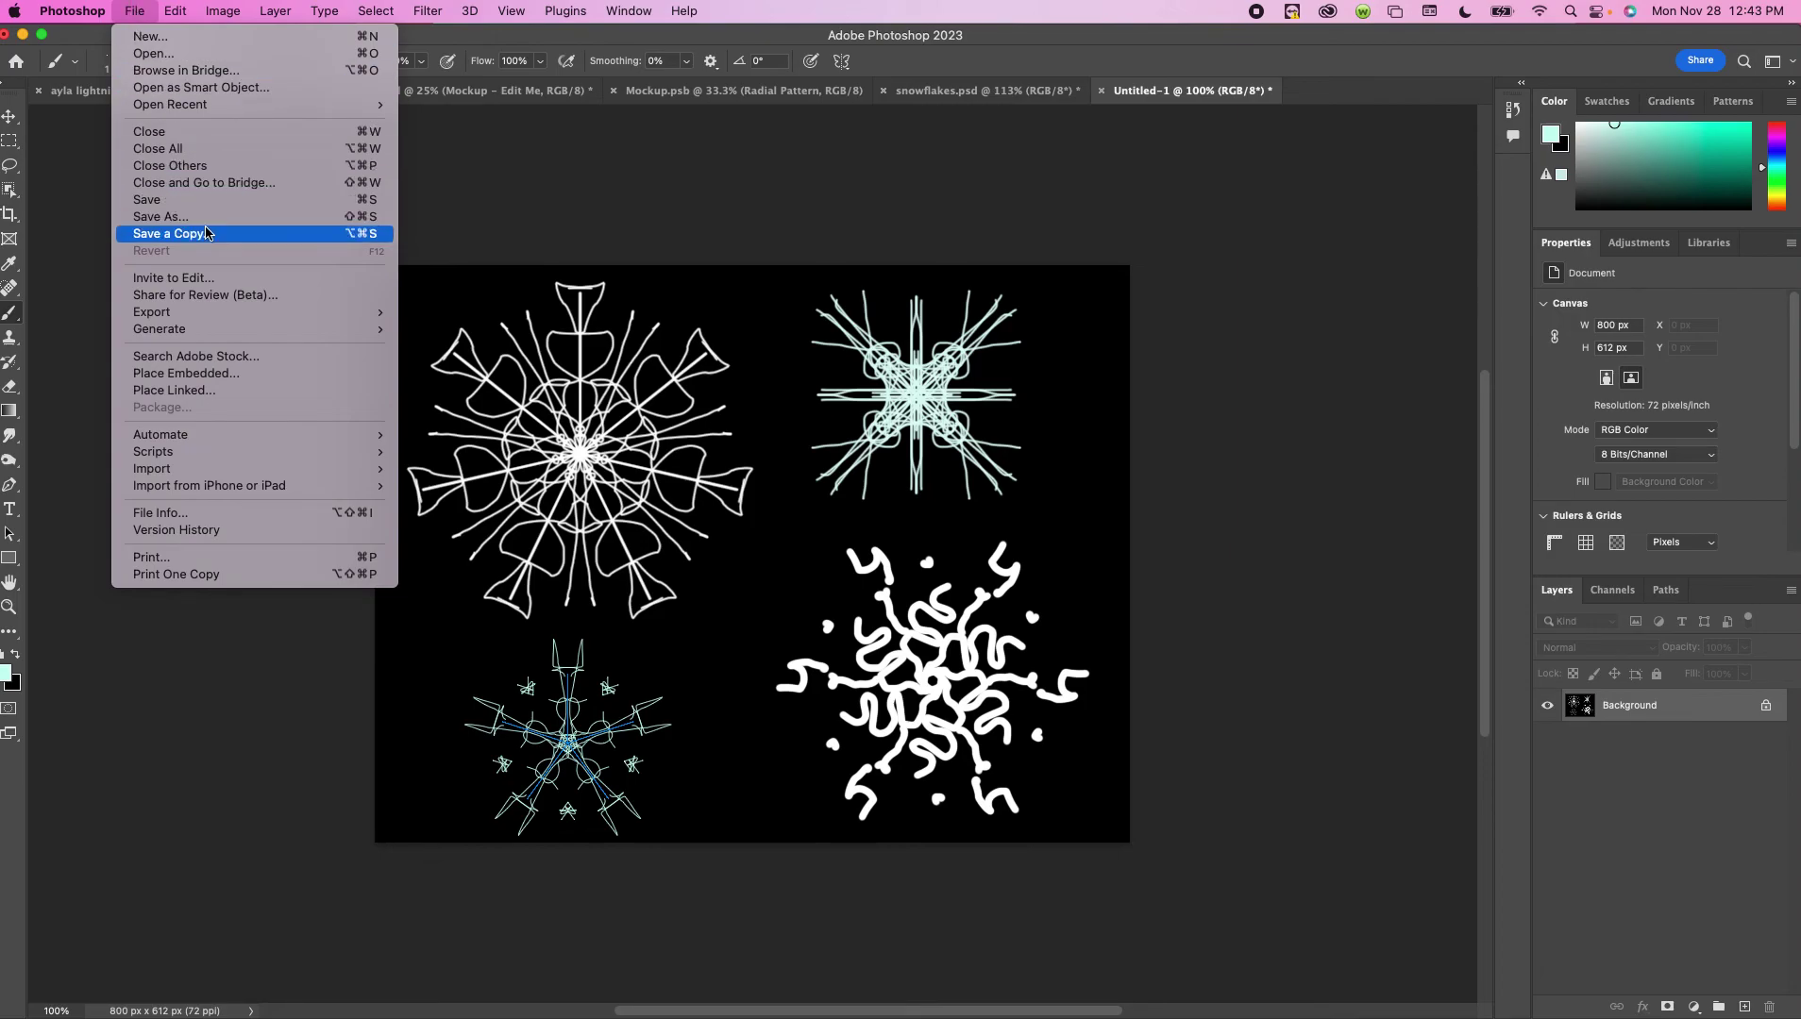
pyautogui.click(165, 217)
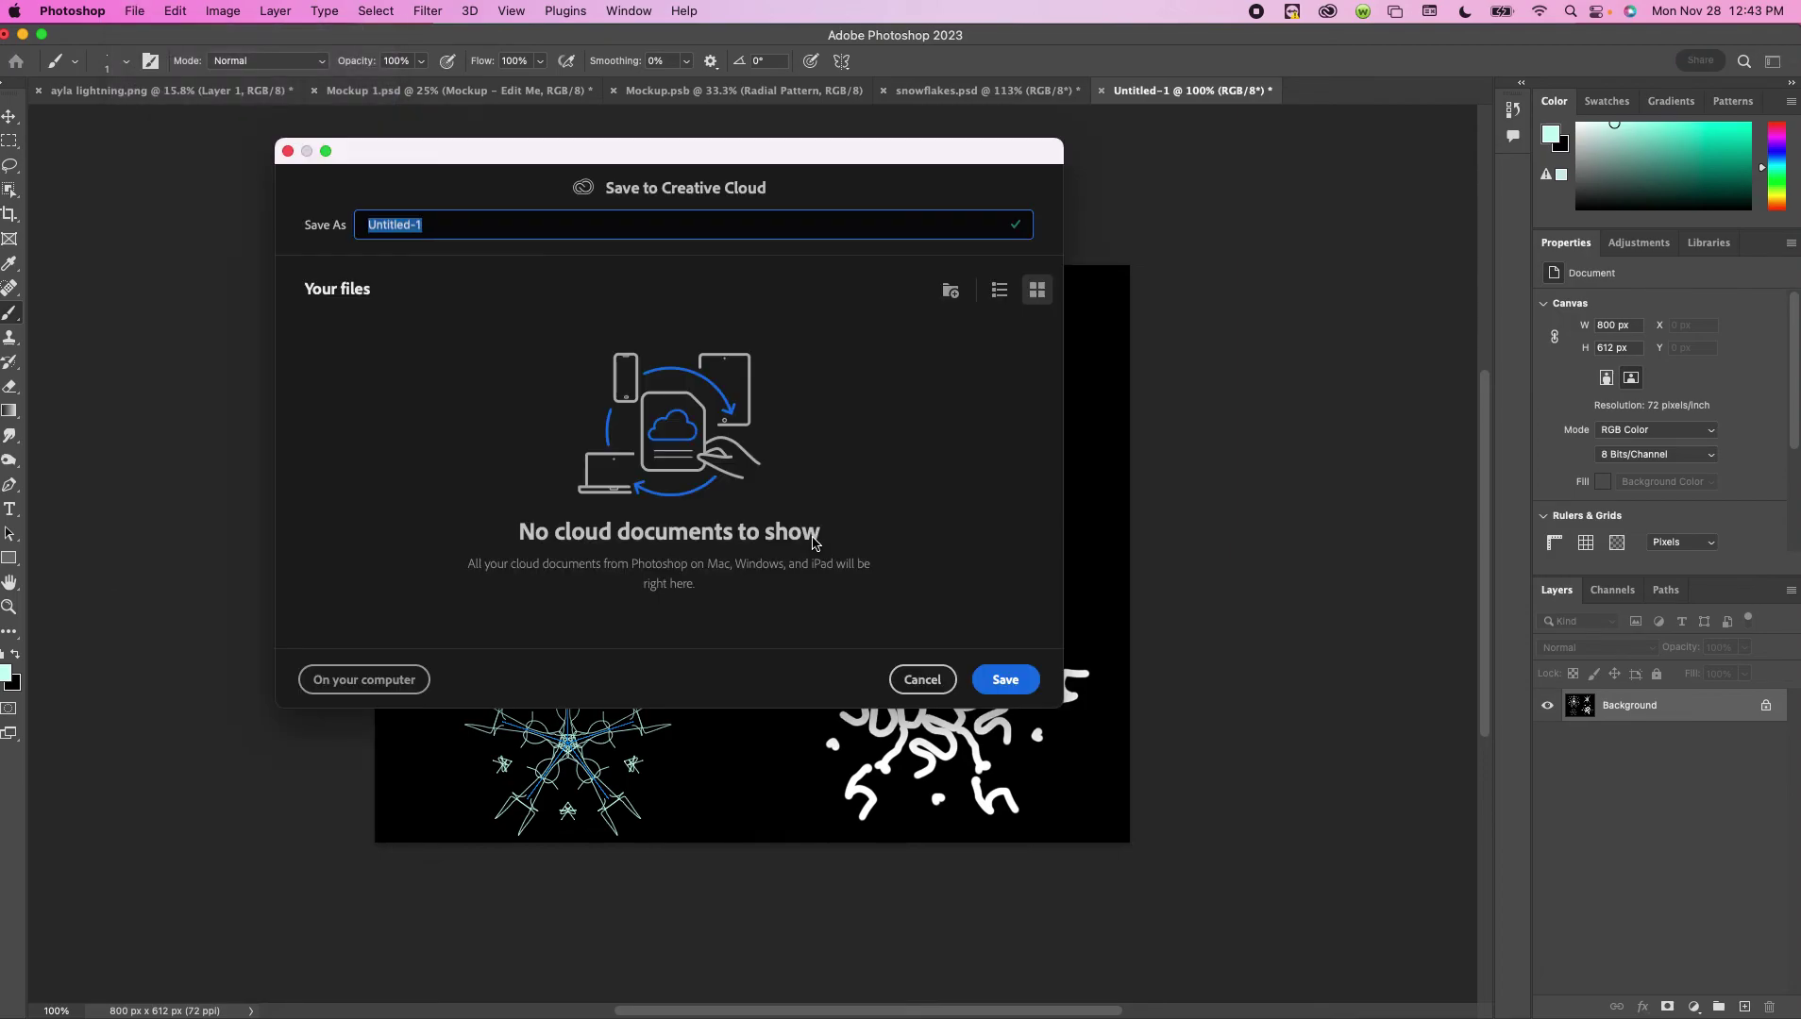
pyautogui.click(387, 679)
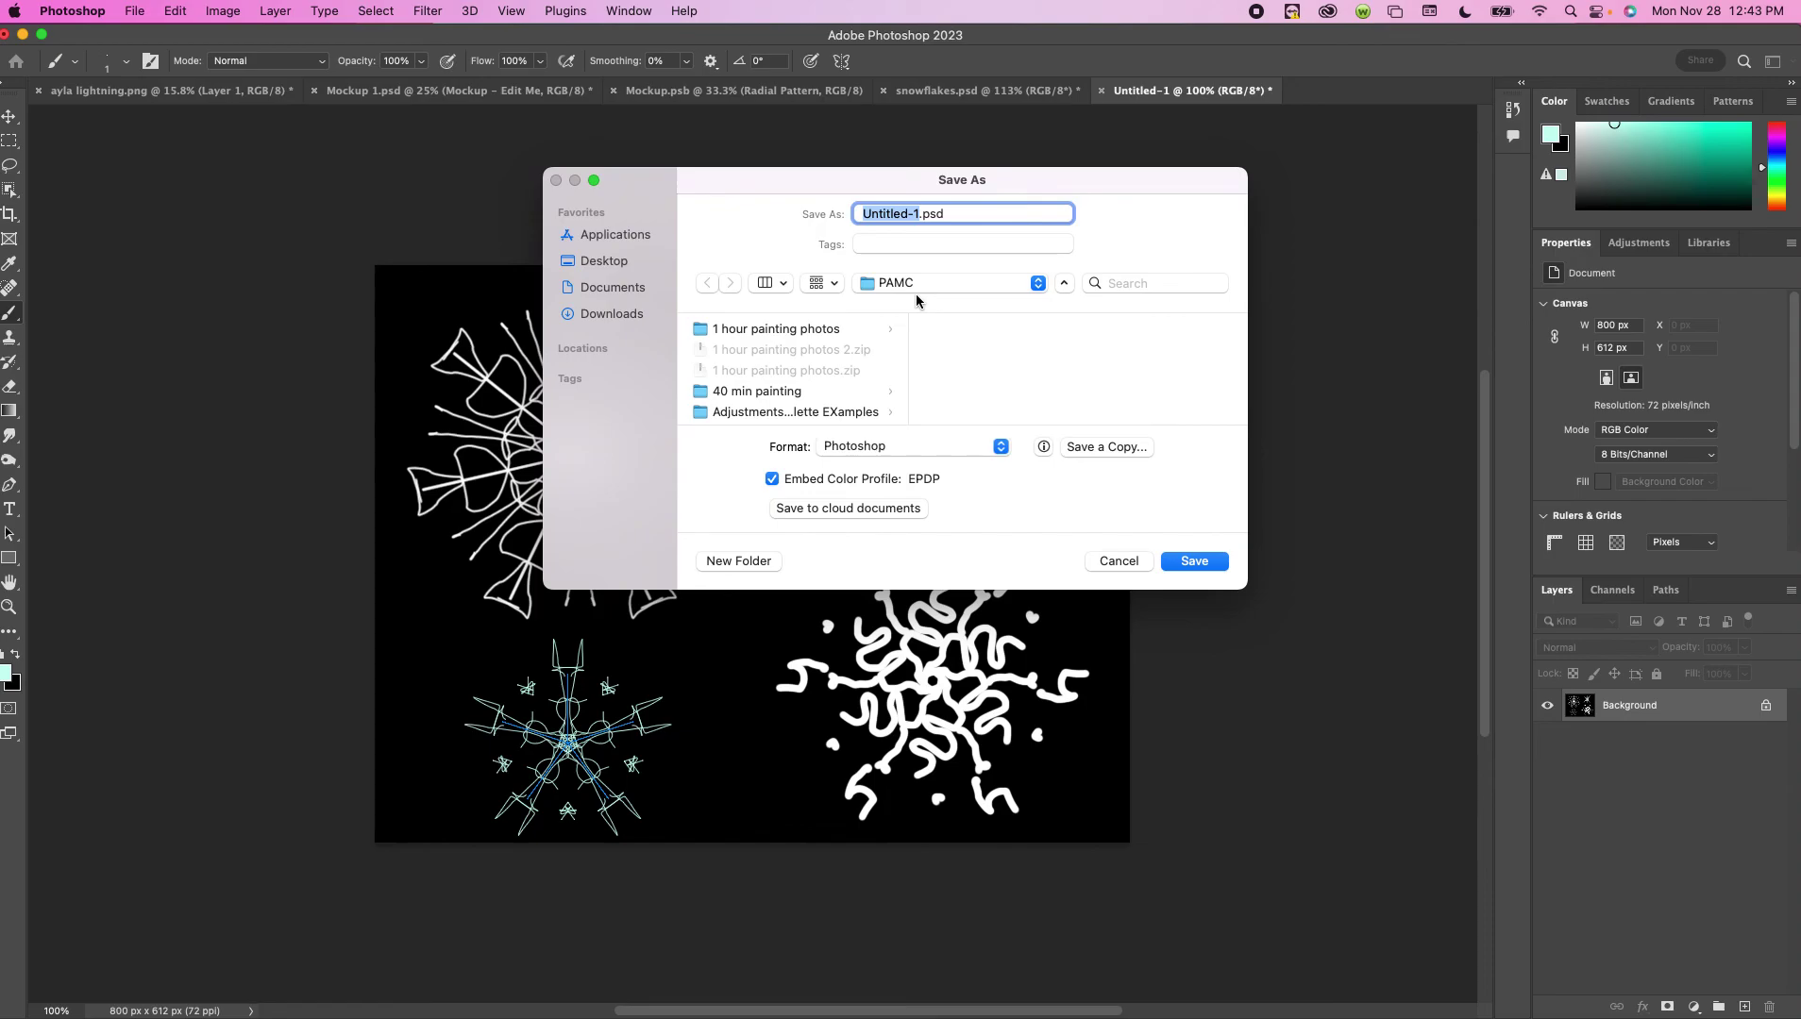
pyautogui.write('snowflake')
pyautogui.click(1199, 560)
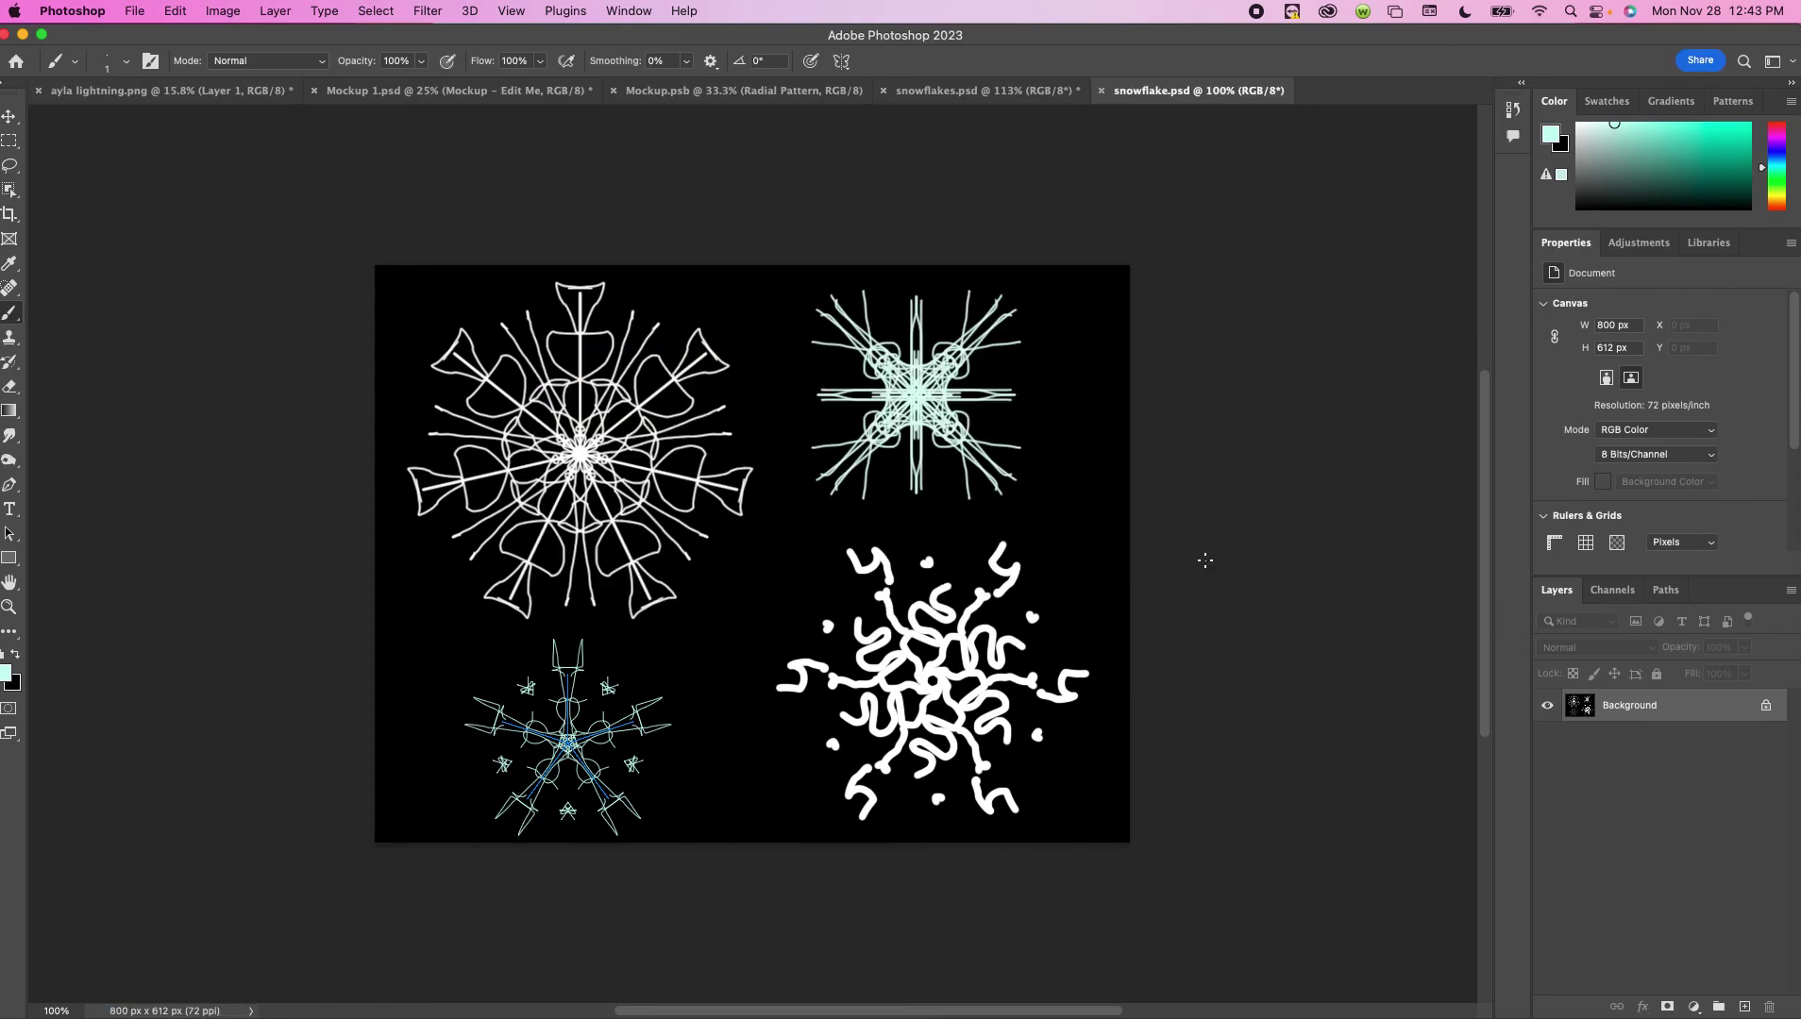